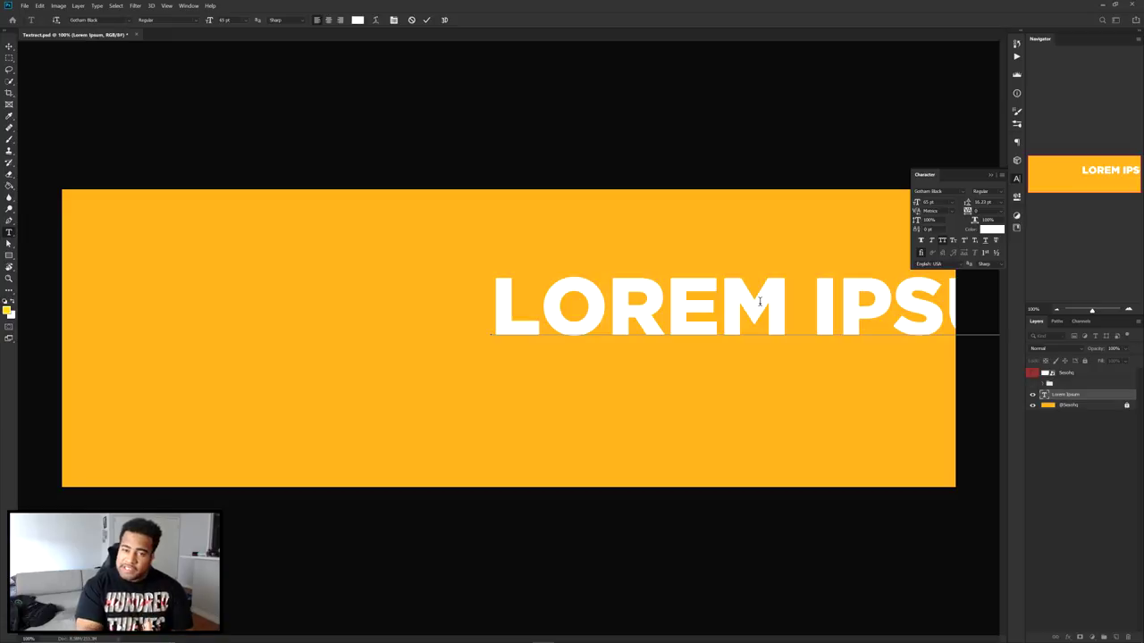
- Replace the Lorem Ipsum placeholder text with MINUTE
key(ctrl+a)
text(MINUTE)
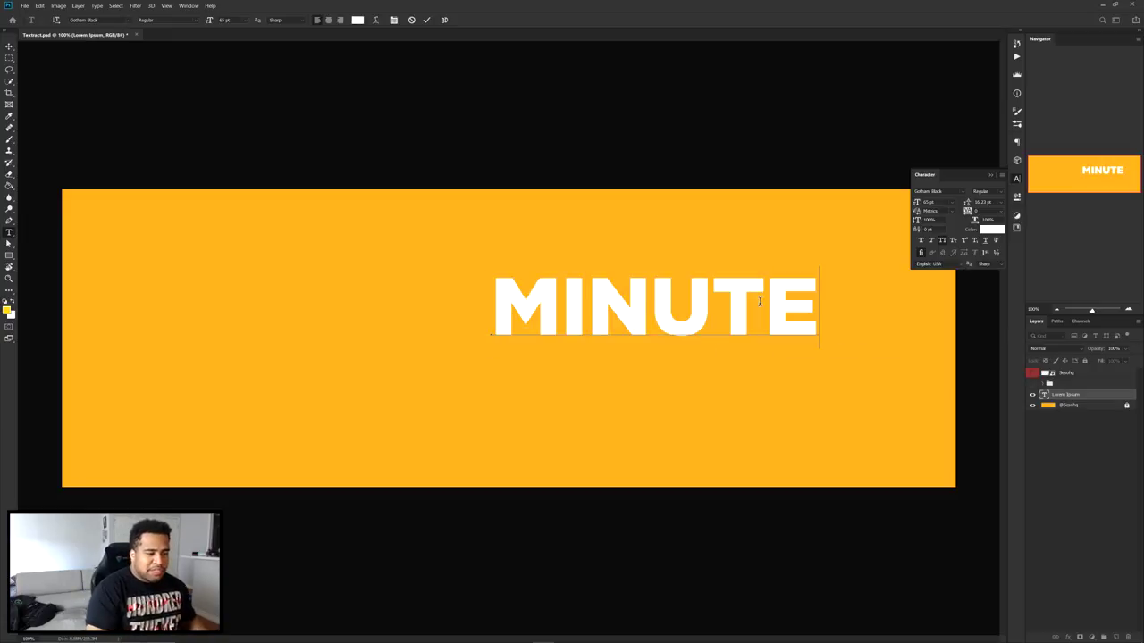
key(ctrl+Return)
key(v)
- Centre the MINUTE text on the banner and add a copy directly above it that reads BANNER
drag(741, 325, 559, 289)
key(t)
click(557, 289)
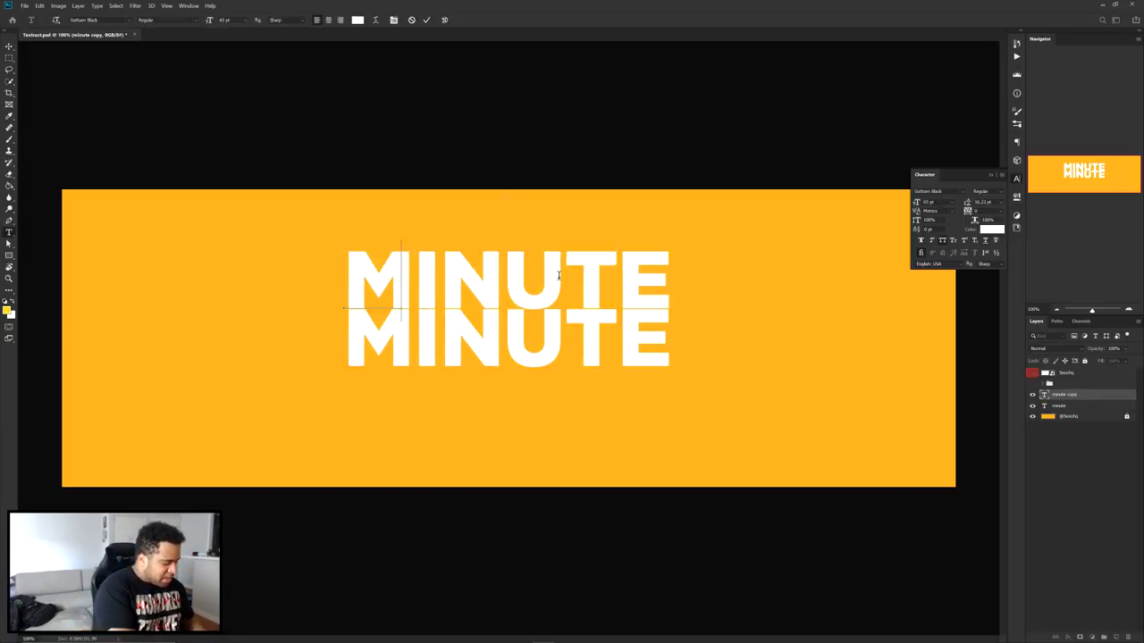
key(ctrl+a)
text(BANNER)
key(ctrl+Return)
- Scale the BANNER text down to about 14.5 pt and place it just above the first letters of MINUTE
key(ctrl+t)
drag(707, 281, 440, 282)
key(Return)
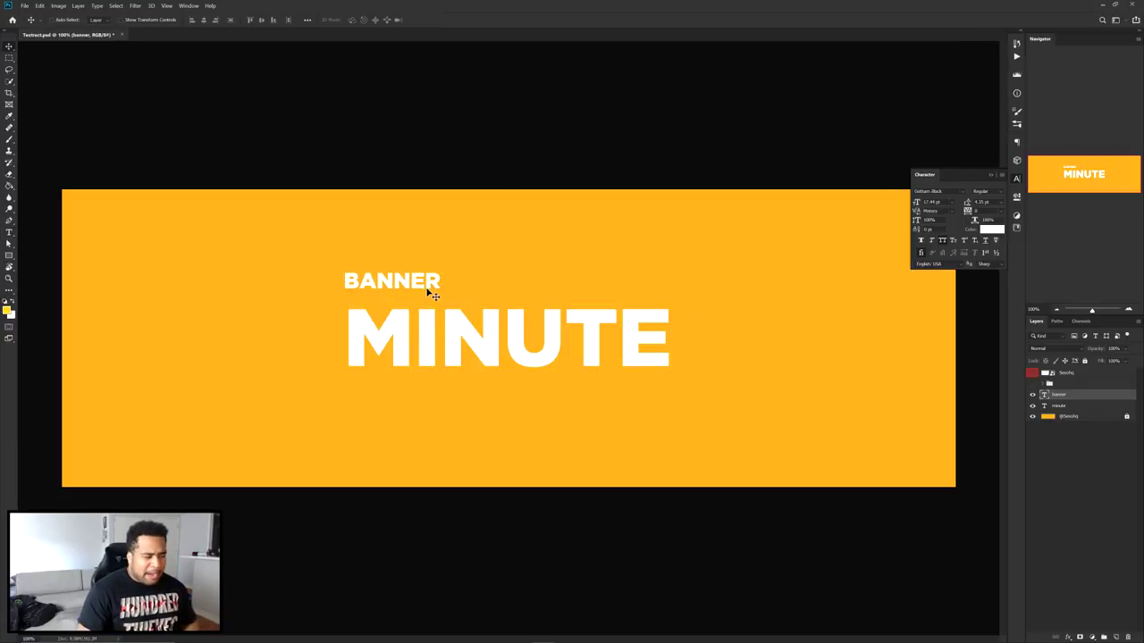
key(ctrl+t)
alt+drag(446, 279, 427, 306)
scroll(387, 294, up, 2)
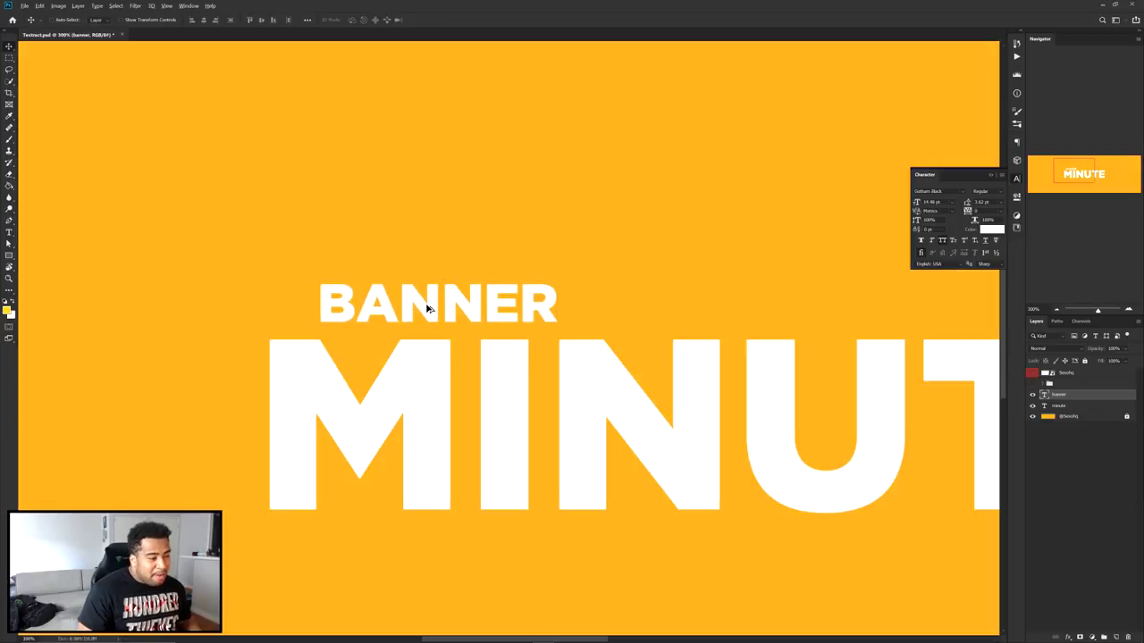
- Select the BANNER and MINUTE text layers together and position them in the middle of the canvas
scroll(427, 308, down, 4)
ctrl+shift+click(497, 330)
drag(537, 323, 533, 336)
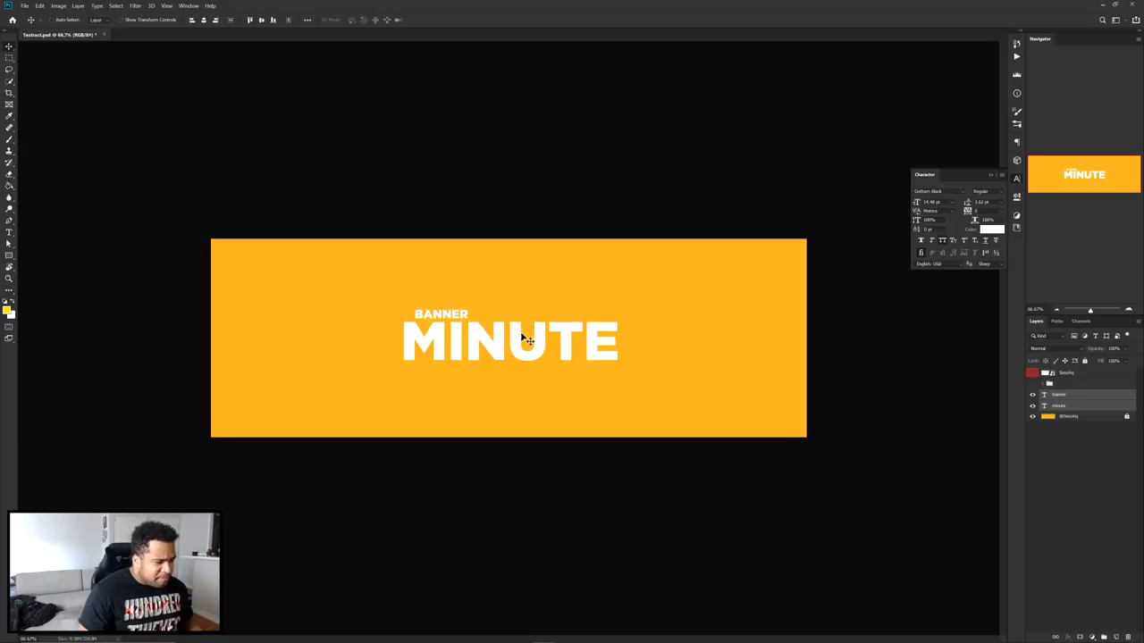
- Sample the red ed1643 from the finished reference design as the foreground colour, showing the reference group only while sampling
click(1033, 385)
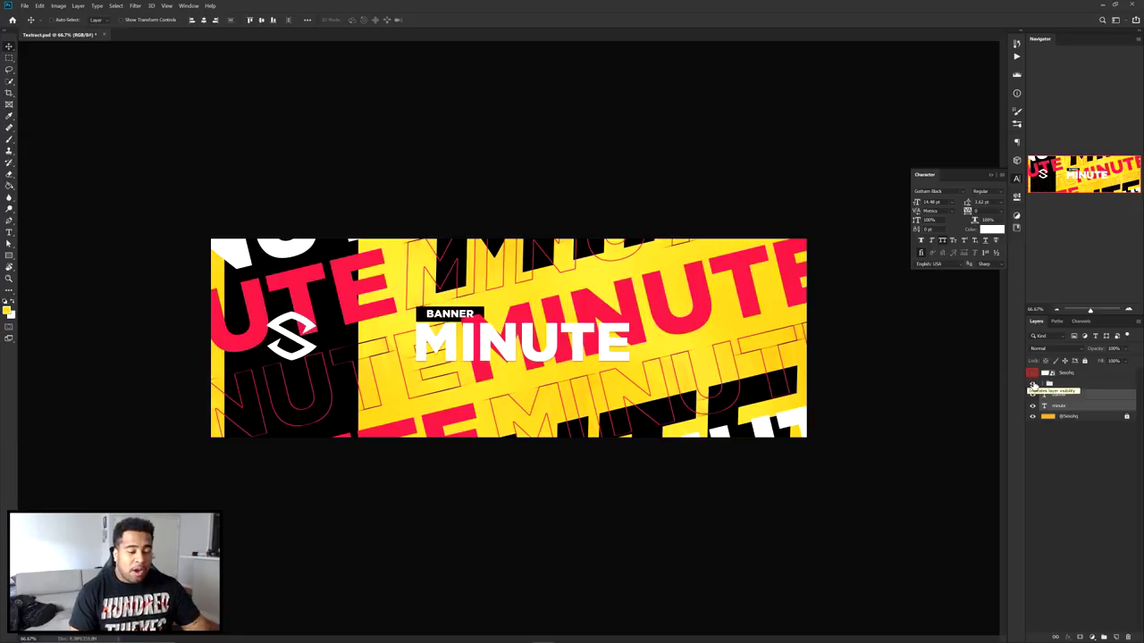
click(7, 306)
click(370, 298)
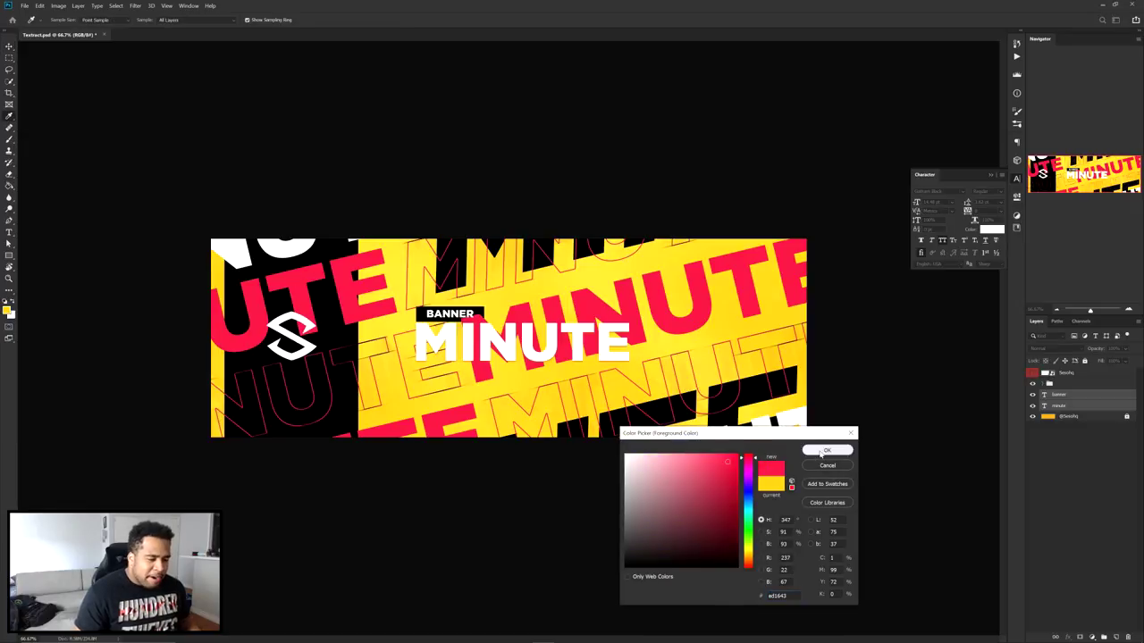
click(826, 452)
click(1034, 385)
drag(616, 321, 595, 334)
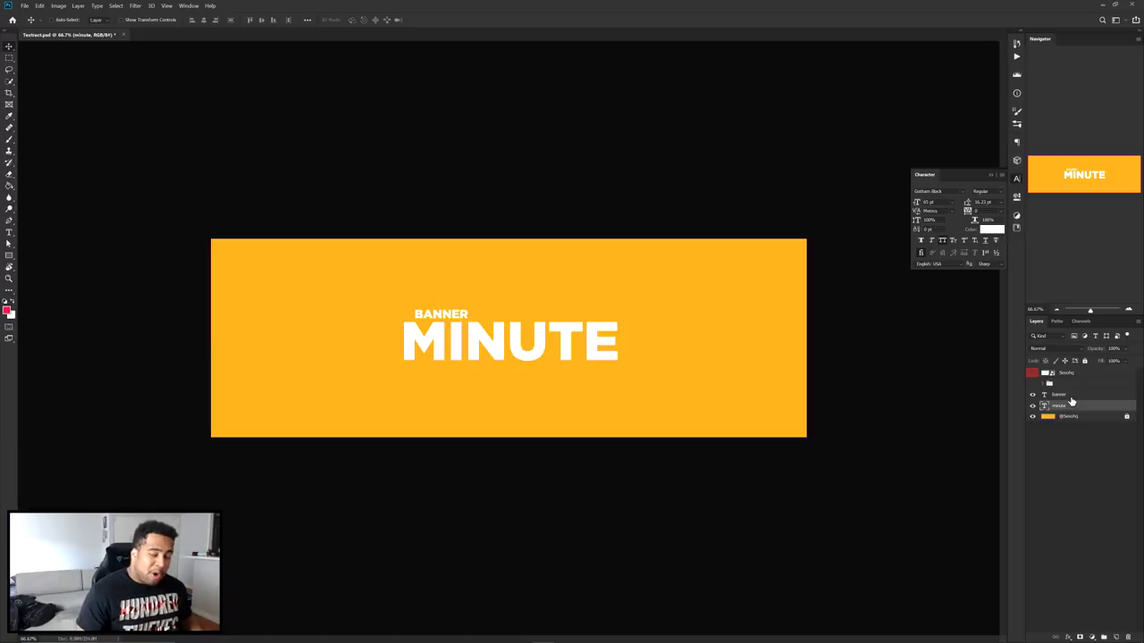
- Create an enlarged MINUTE copy behind the title in the banner's upper left and duplicate it to its right
drag(1072, 406, 1072, 419)
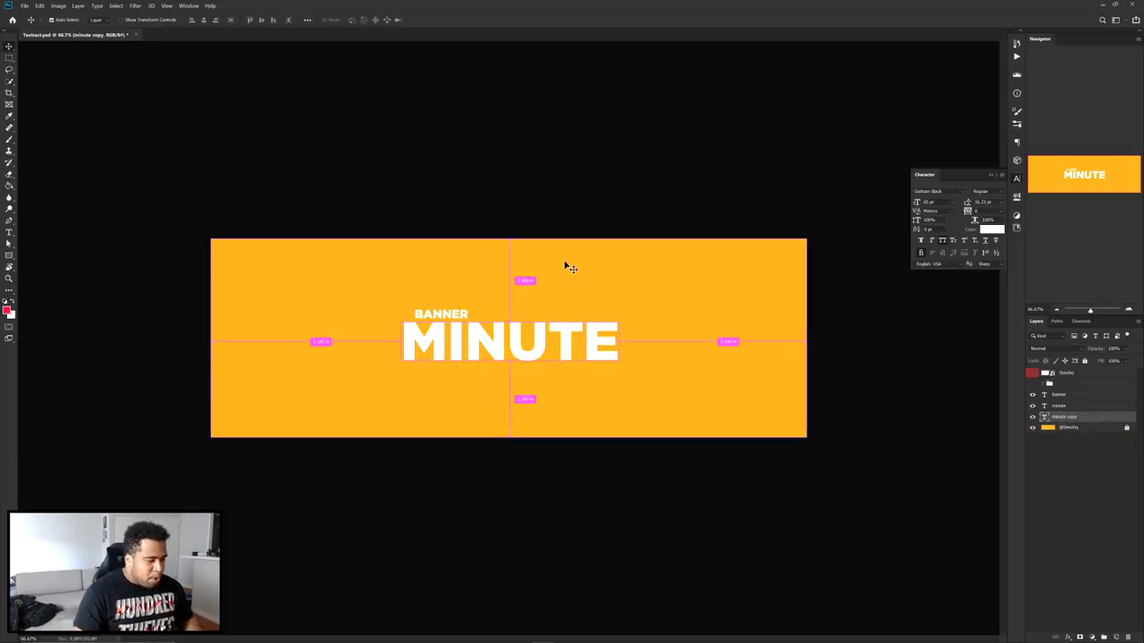
key(ctrl+t)
drag(617, 341, 677, 340)
drag(582, 334, 471, 302)
key(Return)
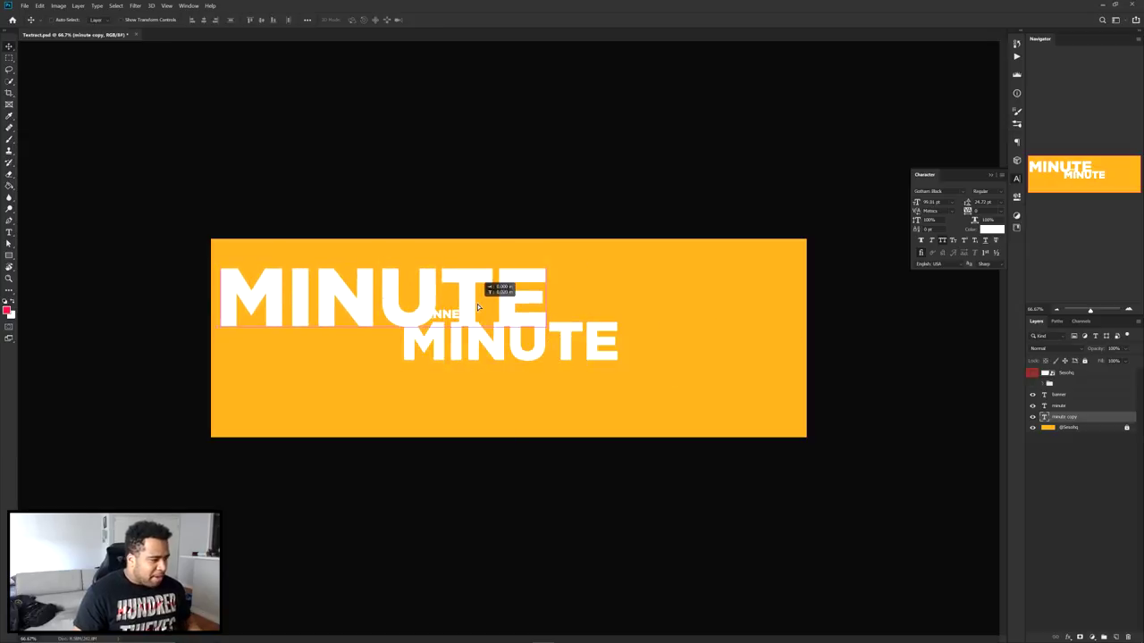
drag(335, 293, 679, 284)
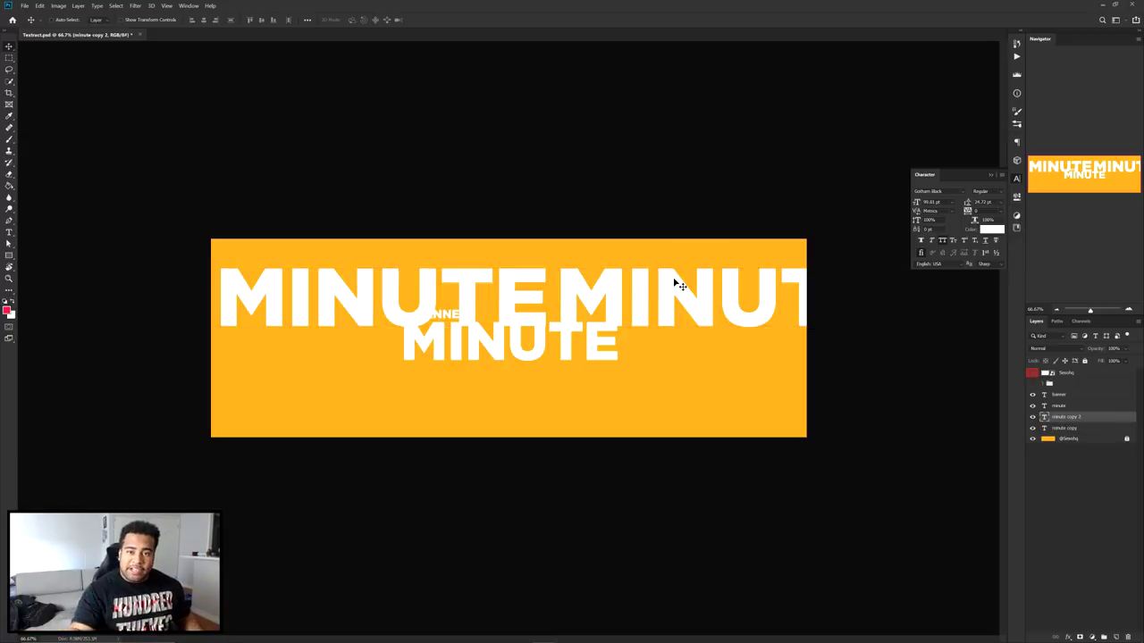
- Set the text colour of the left enlarged MINUTE copy to ed1643
ctrl+click(521, 279)
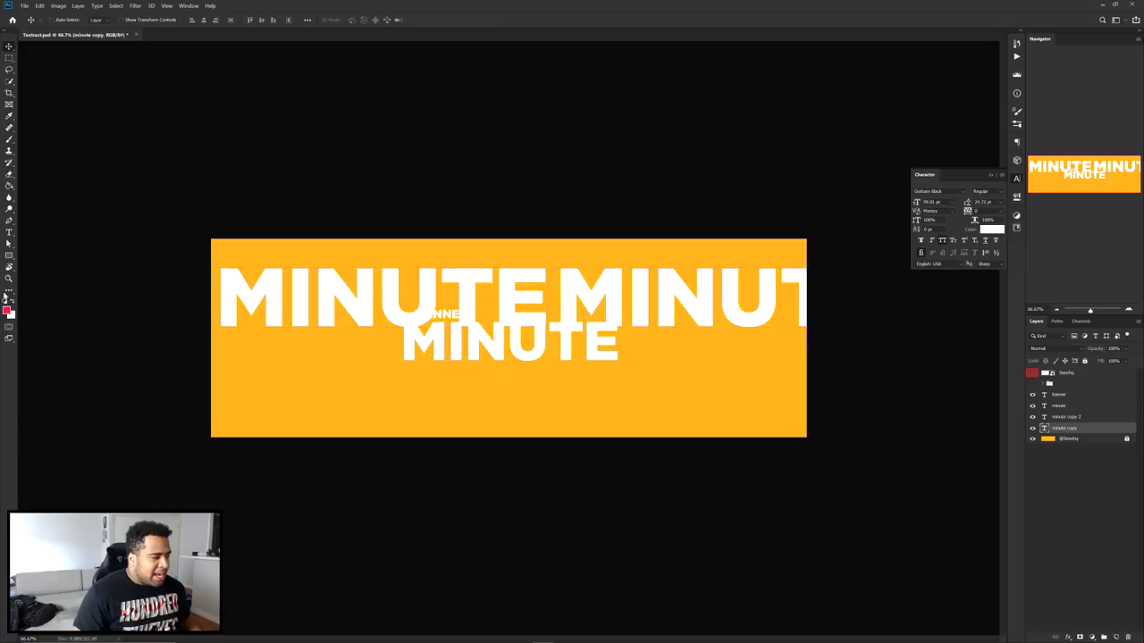
click(996, 230)
text(ed1643)
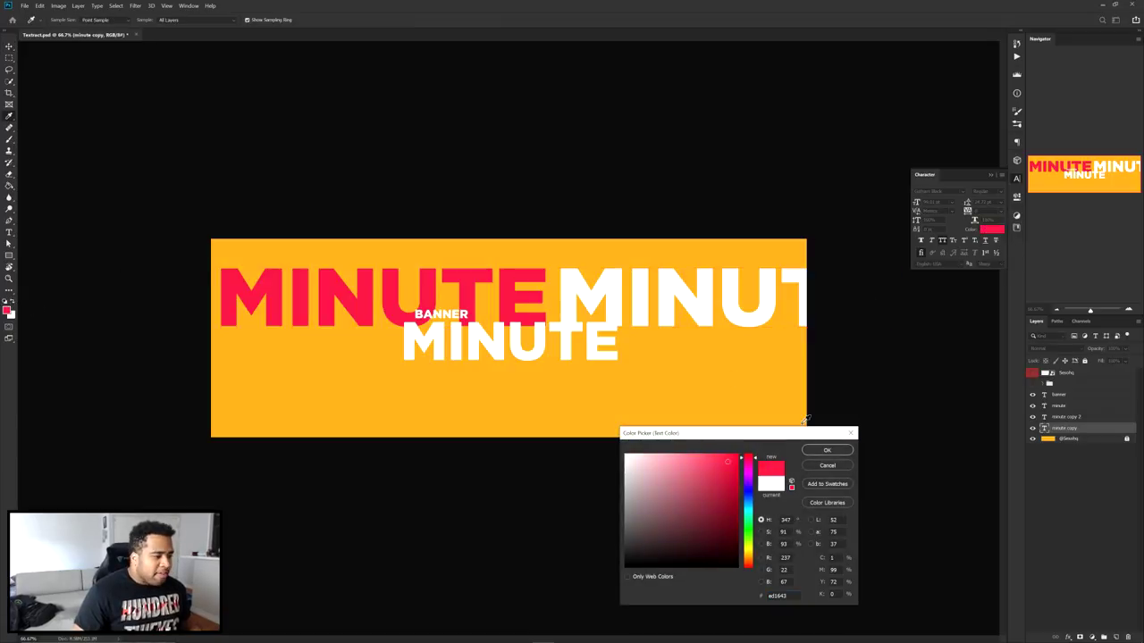
click(815, 454)
key(v)
- Reduce the fill of the right enlarged MINUTE copy to 0%
click(704, 291)
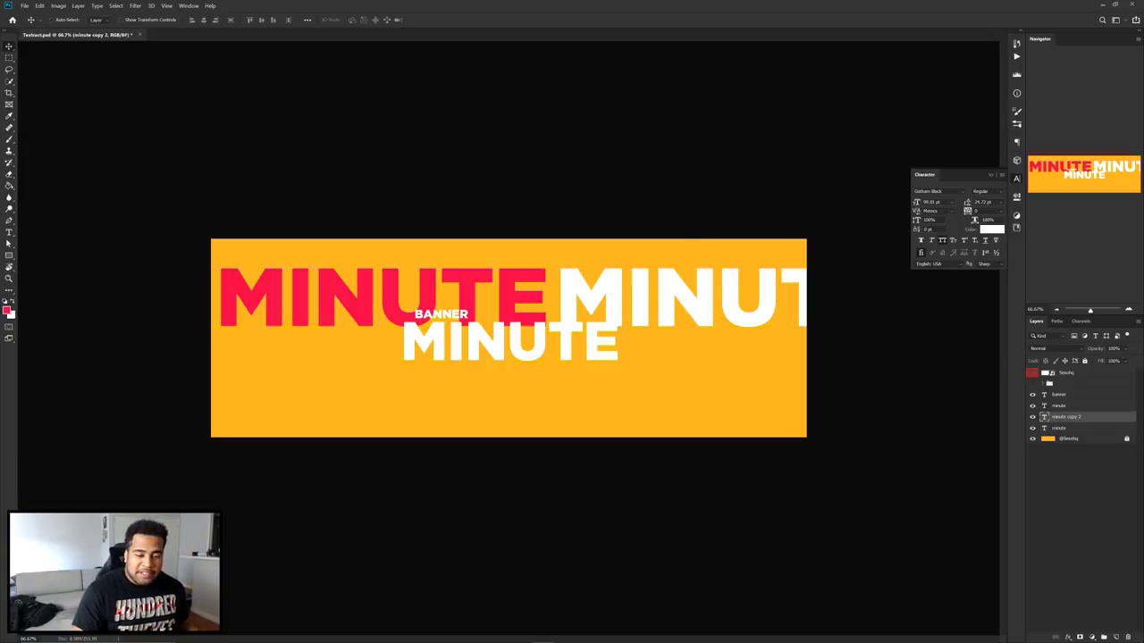
click(1123, 362)
drag(1115, 371, 1095, 372)
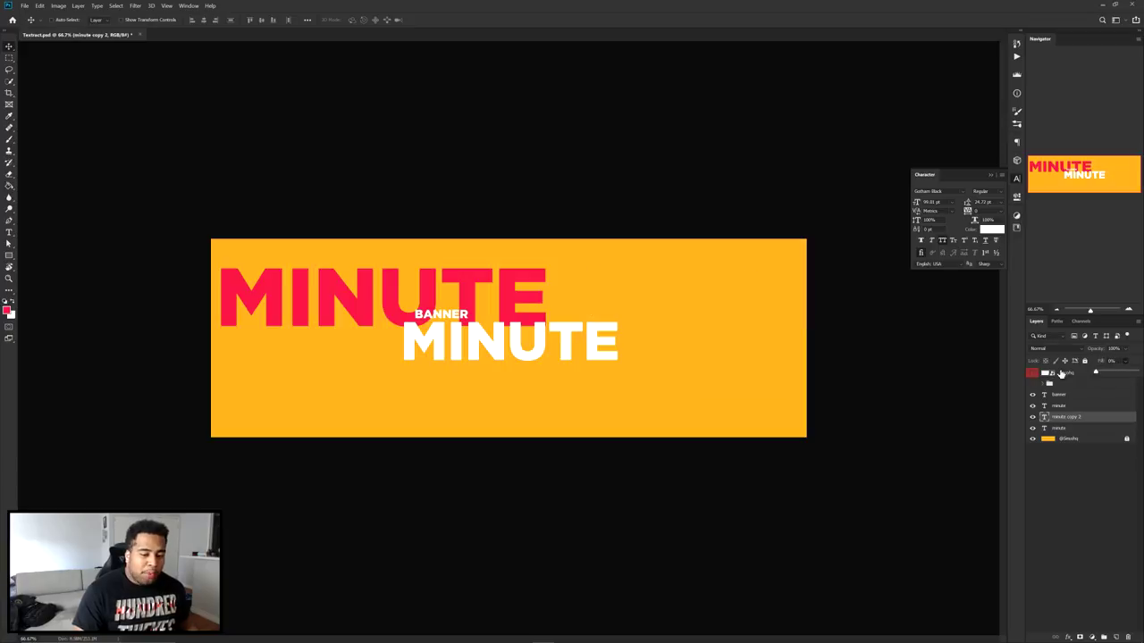
click(1101, 419)
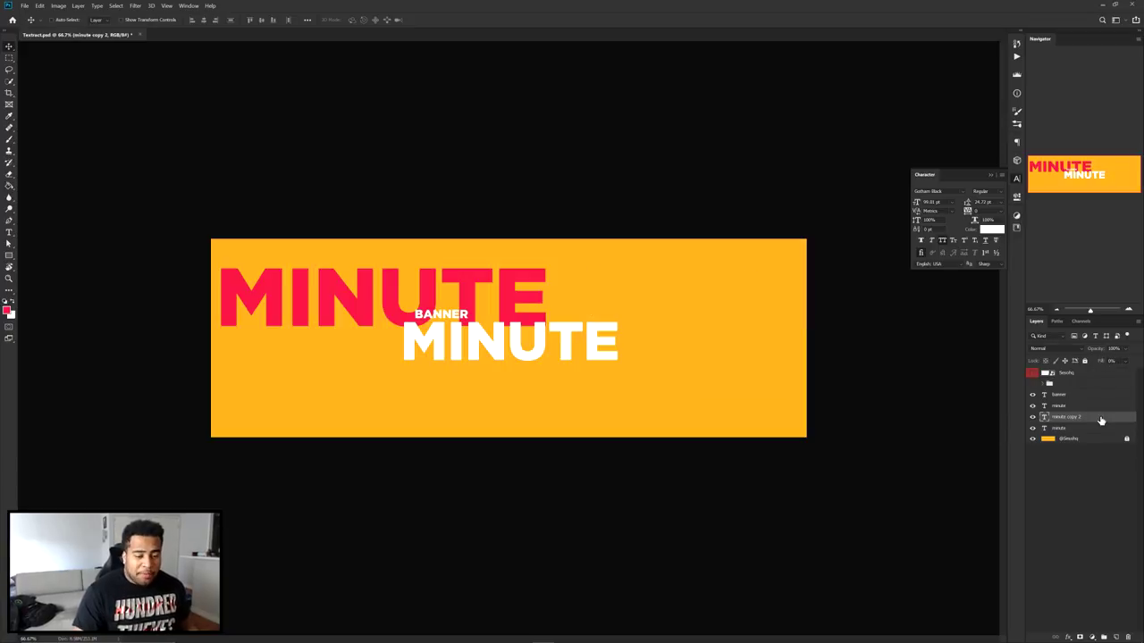
- Add a Stroke layer style to the right MINUTE copy, coloured ed1643 as sampled from the solid red text
double_click(1101, 421)
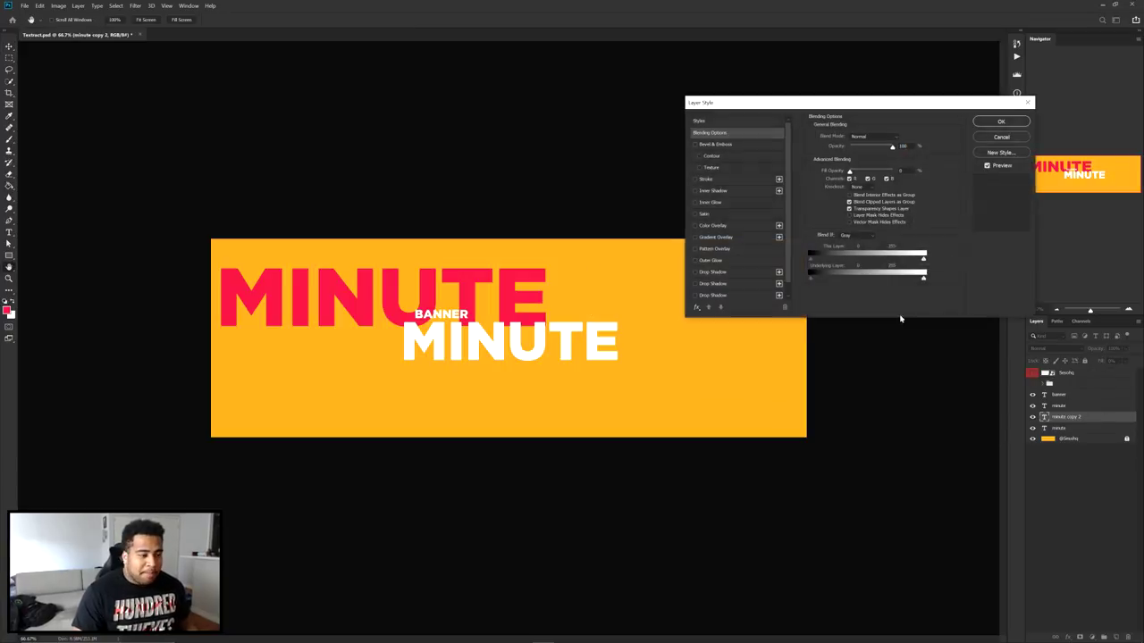
click(706, 180)
click(830, 201)
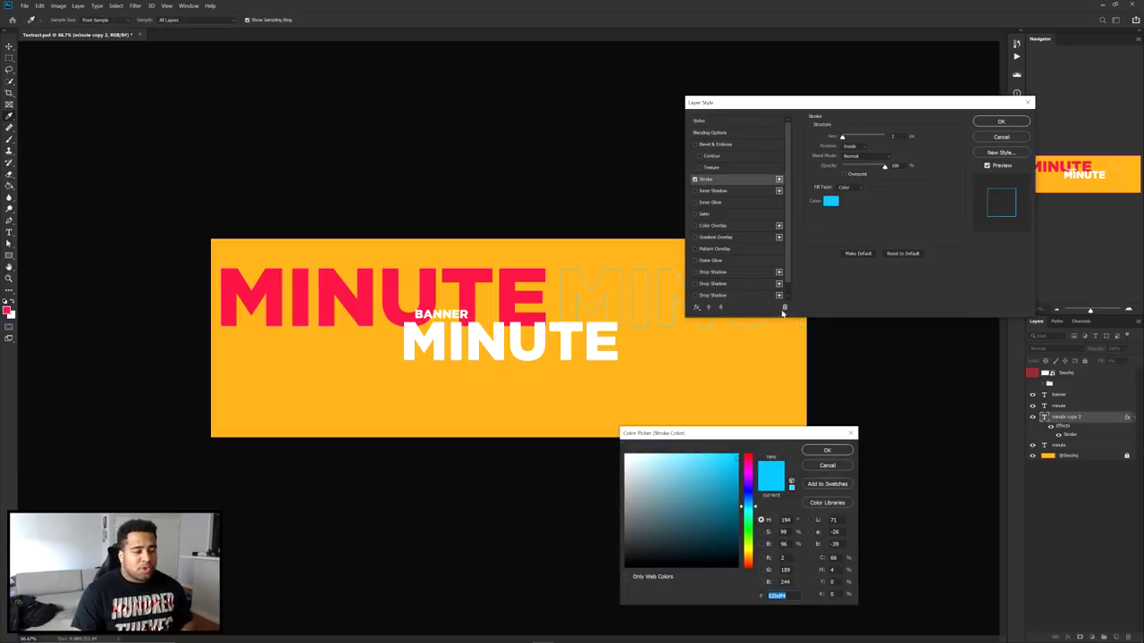
click(508, 282)
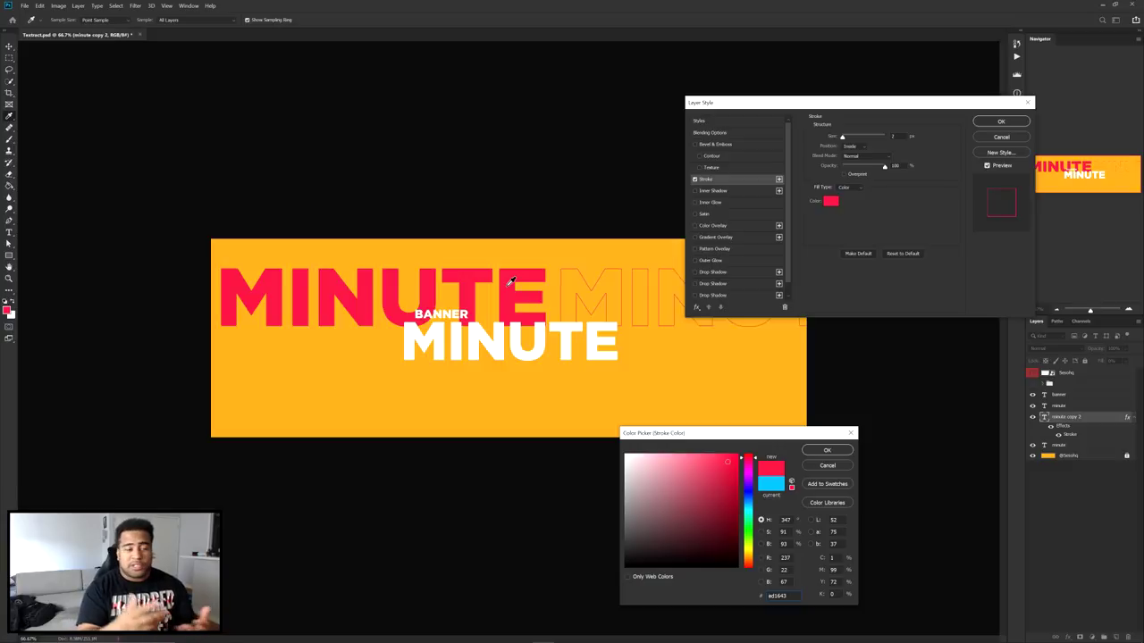
click(830, 450)
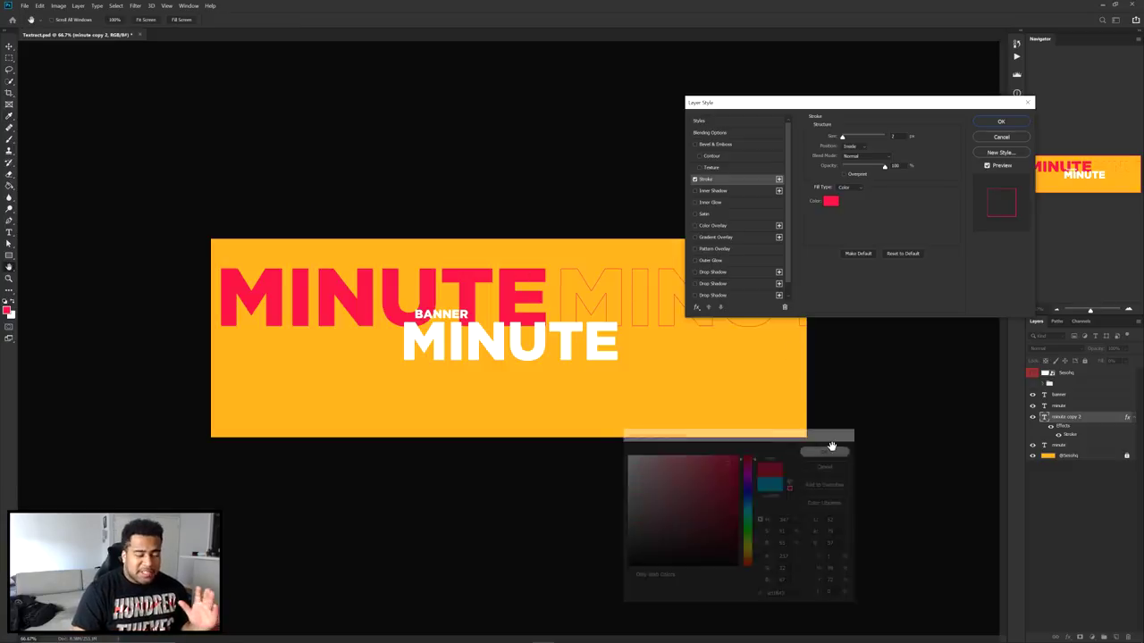
- Set the stroke size to 4 px with position Inside and apply the layer style
click(895, 136)
key(Up)
key(Up)
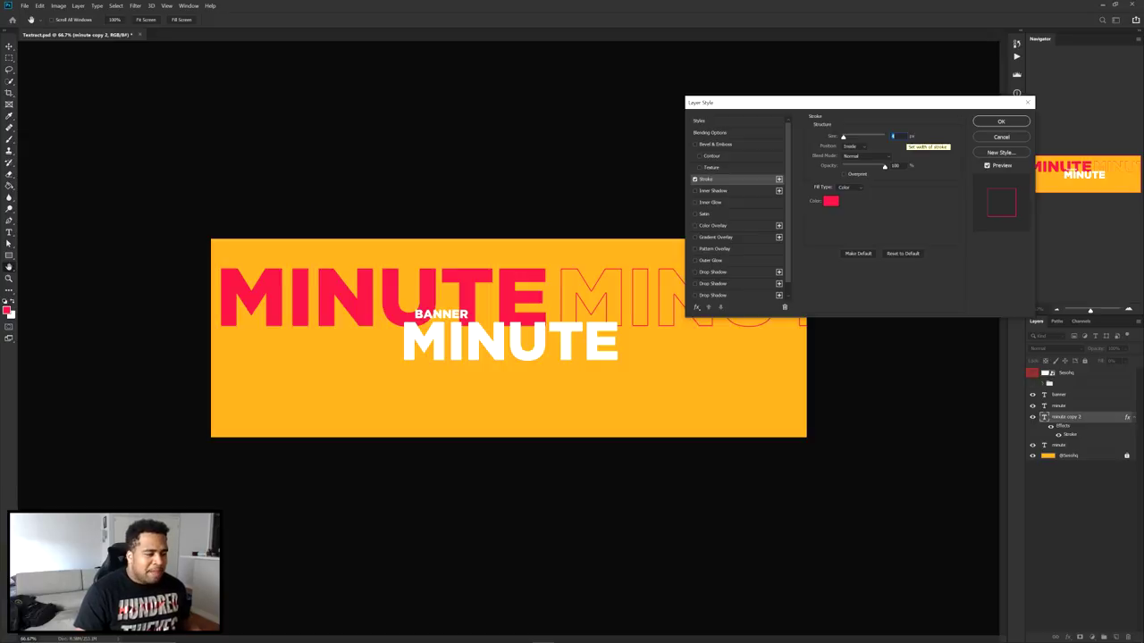
click(850, 146)
click(851, 147)
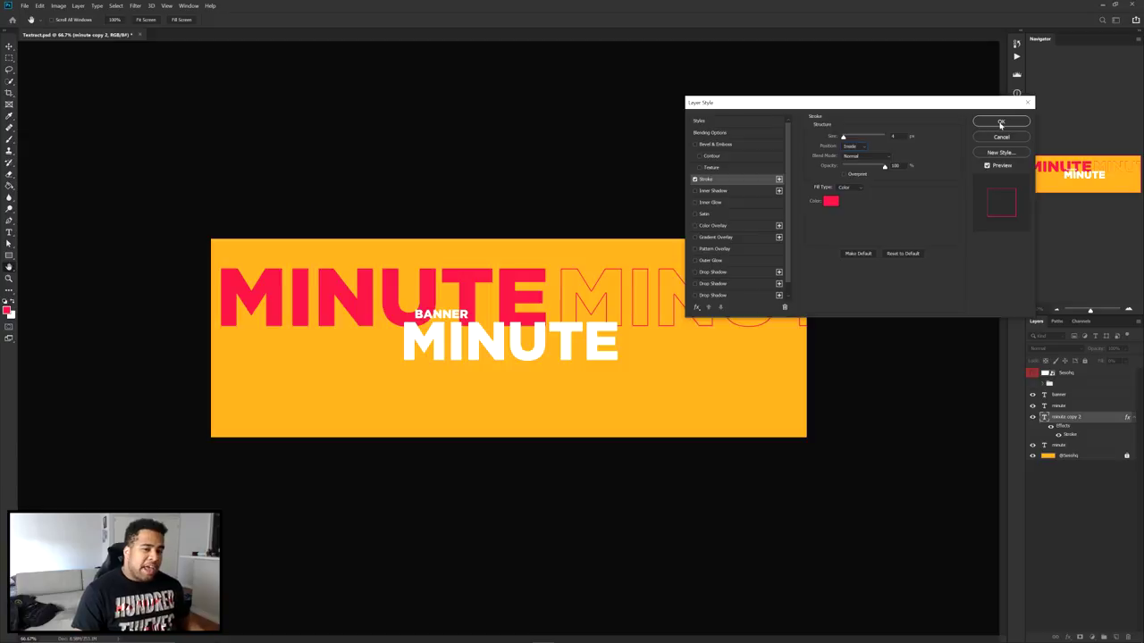
click(1000, 122)
- Shift the solid and outlined MINUTE pair slightly up and left, and duplicate both as a second row directly below
drag(634, 273, 636, 302)
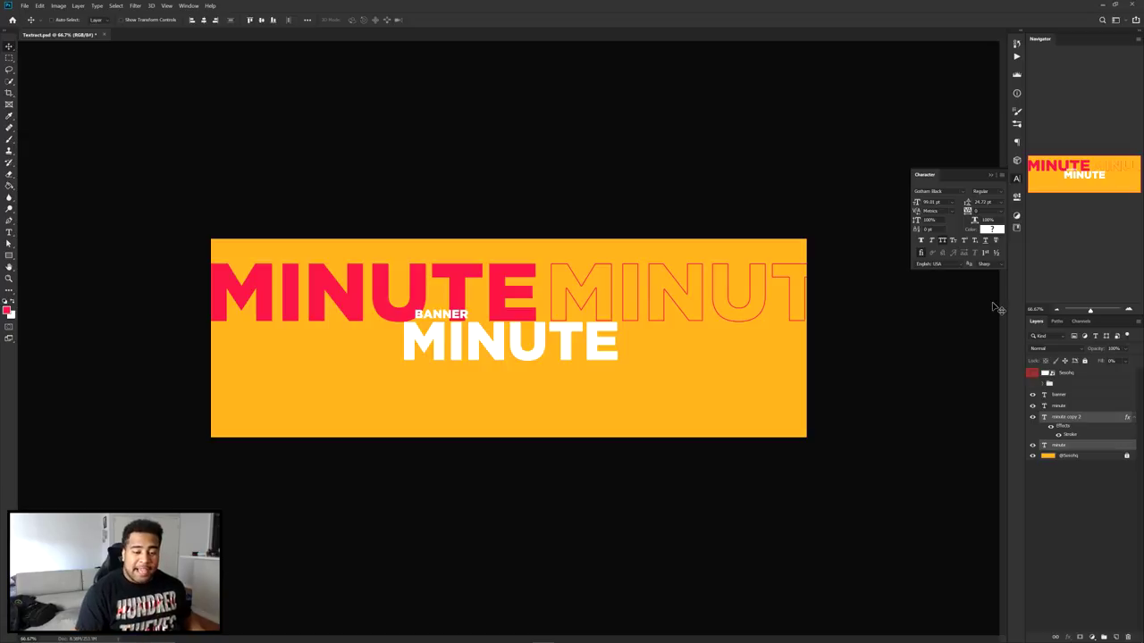
click(1078, 418)
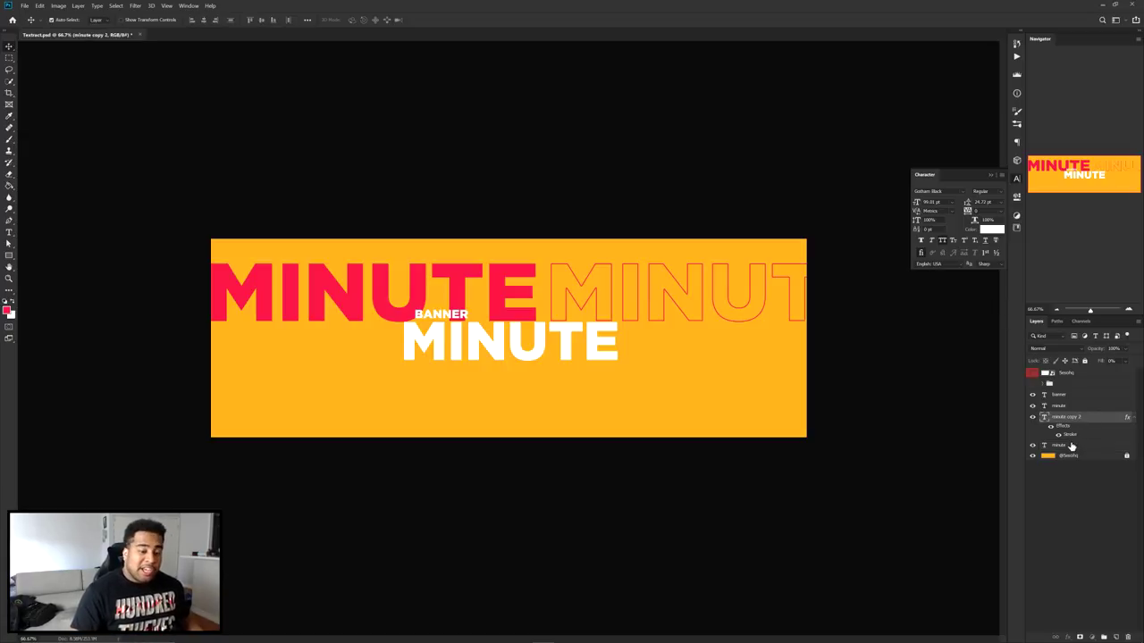
ctrl+click(1071, 447)
drag(702, 281, 703, 343)
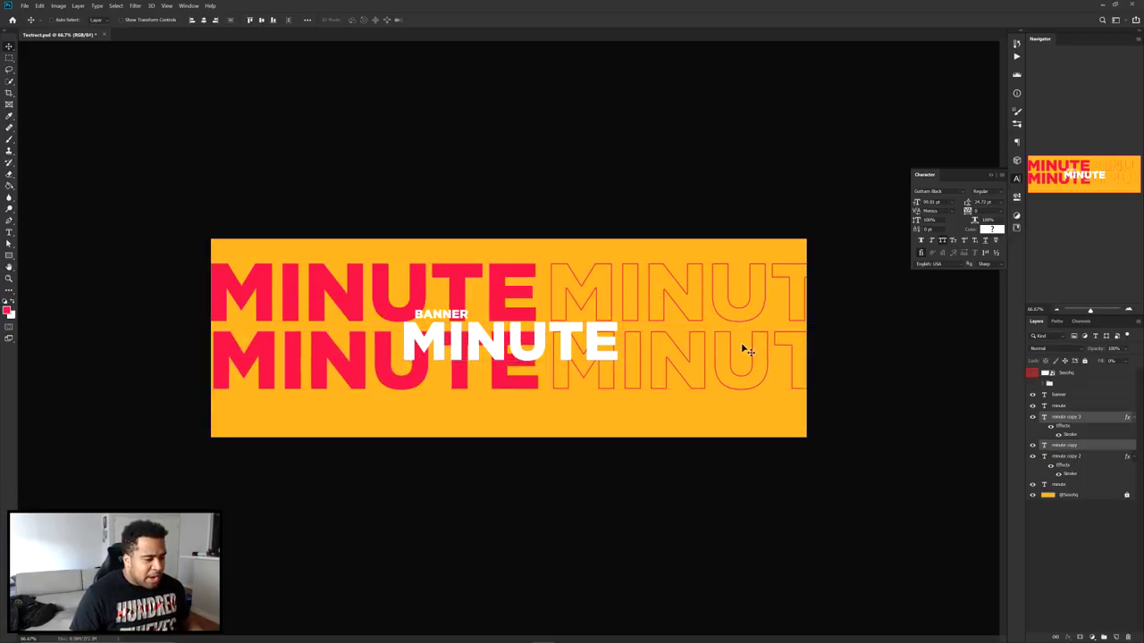
- Move the second row's outlined MINUTE to the left half of the banner, over the solid copy
click(897, 383)
drag(706, 354, 680, 364)
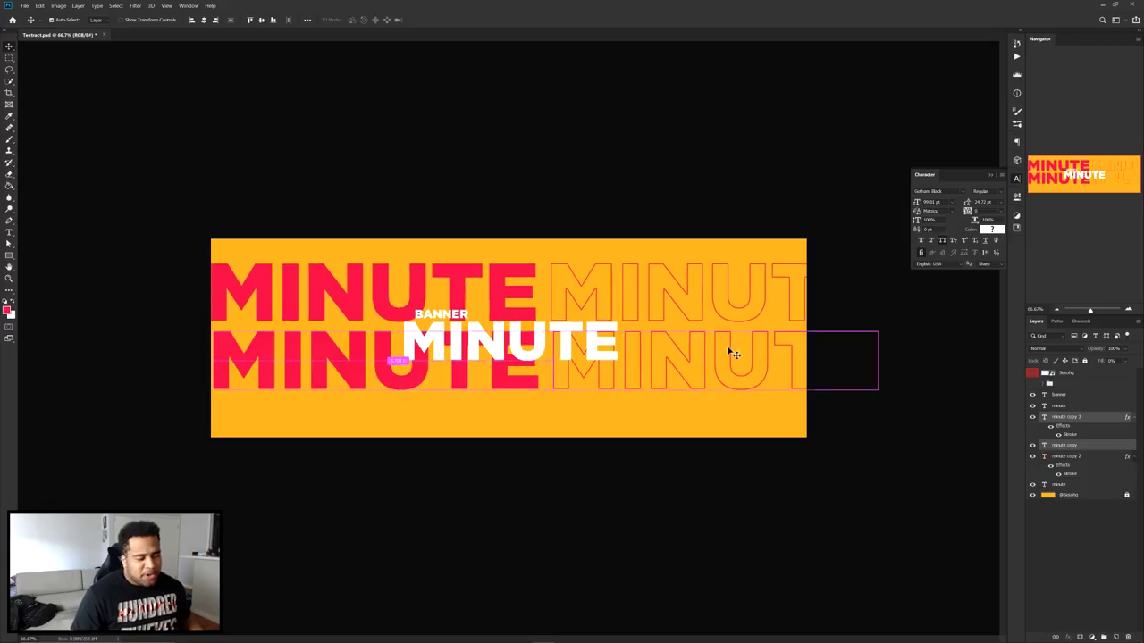
drag(727, 345, 993, 403)
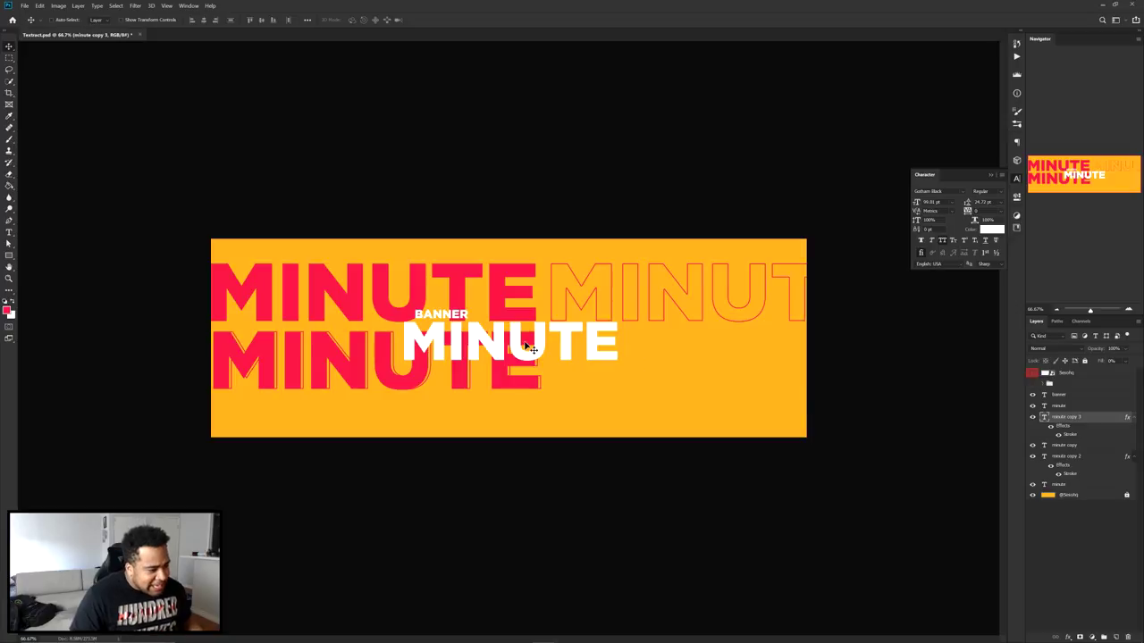
click(1055, 408)
drag(469, 344, 735, 360)
key(ctrl+z)
- Move the second row's solid red MINUTE to the right of the outlined one so the rows alternate
click(1073, 445)
drag(483, 362, 744, 362)
drag(583, 362, 659, 362)
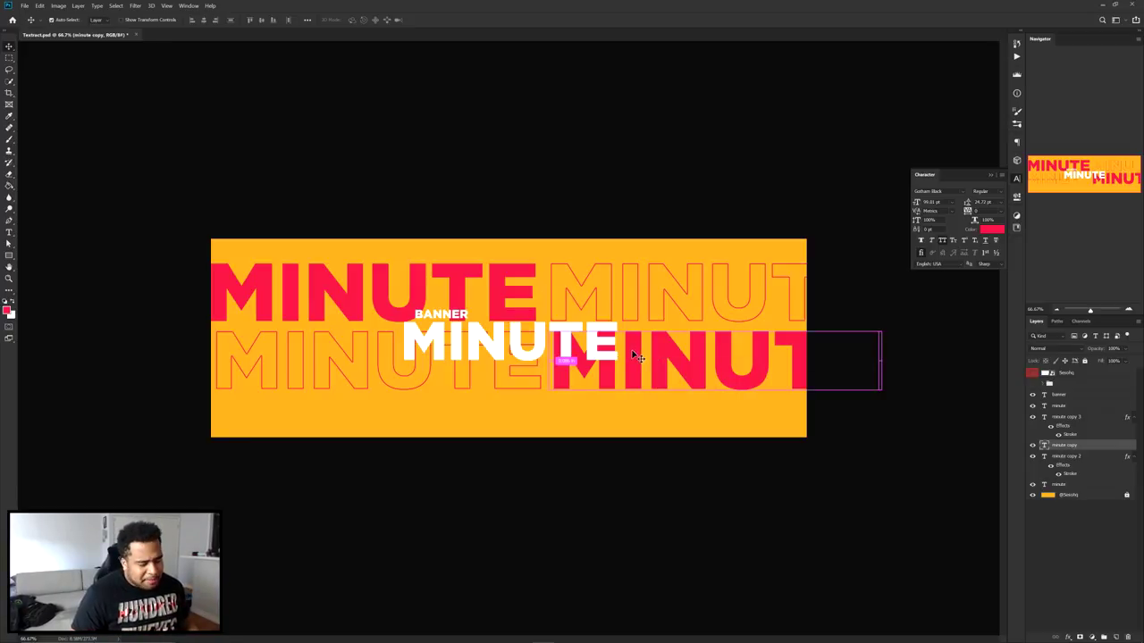
- Compare with the reference design and move all four background MINUTE texts up close to the banner's upper edge
click(1031, 384)
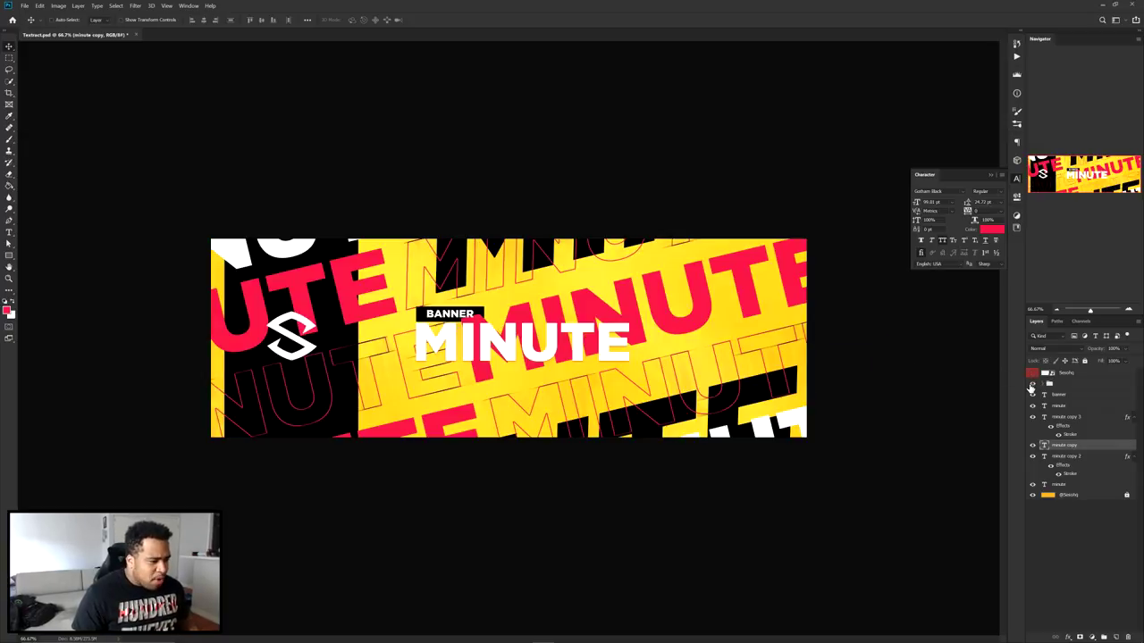
click(1032, 384)
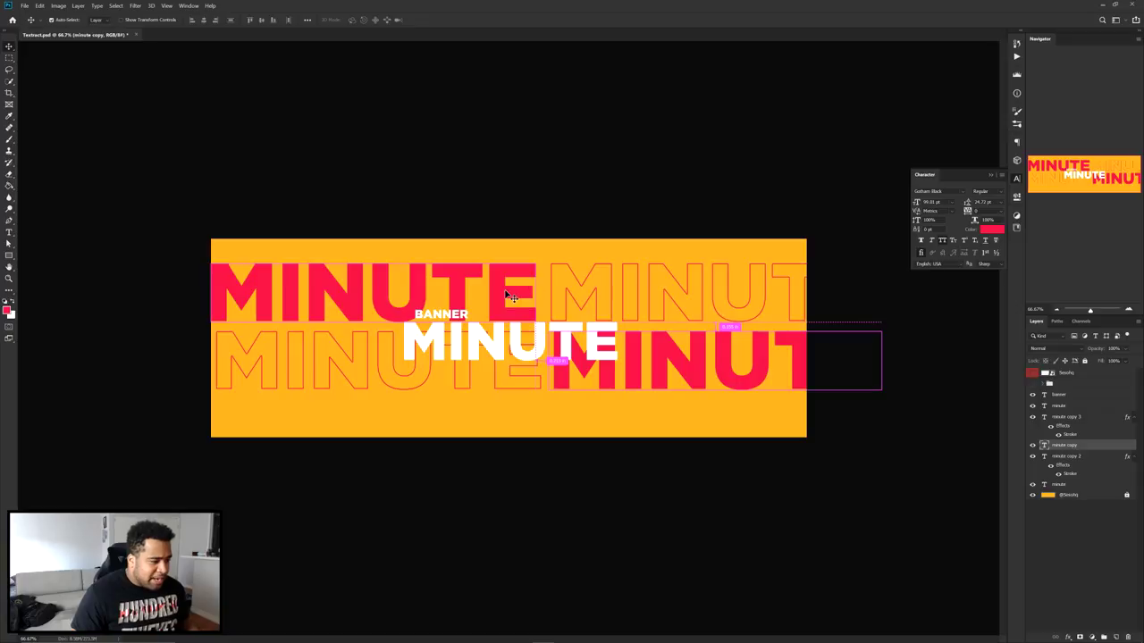
click(1063, 417)
shift+click(1058, 484)
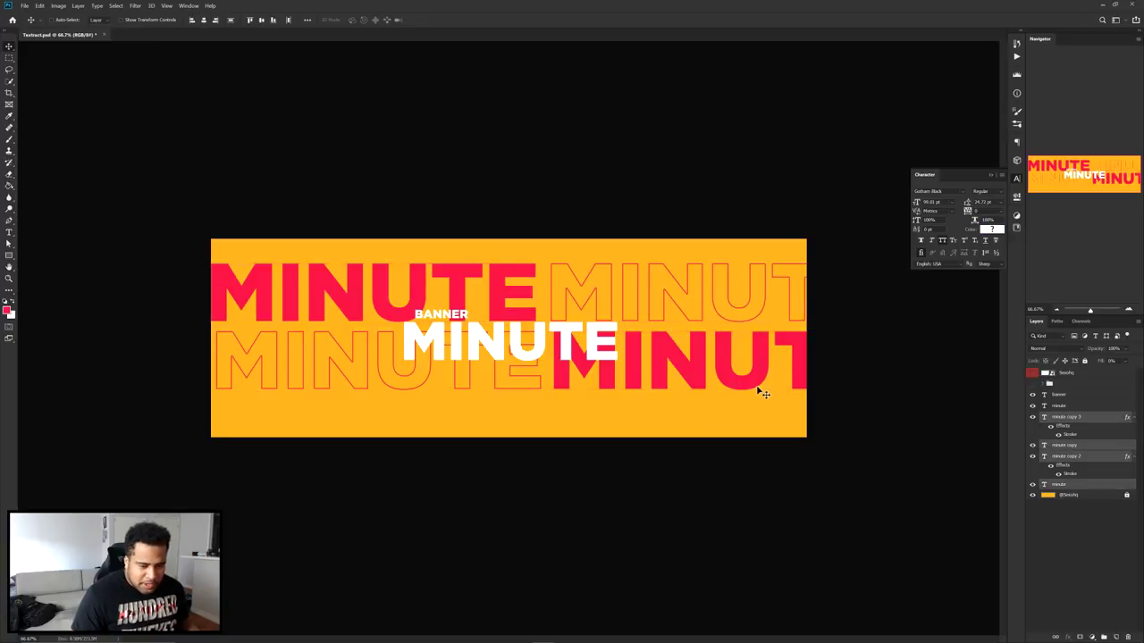
drag(758, 388, 754, 369)
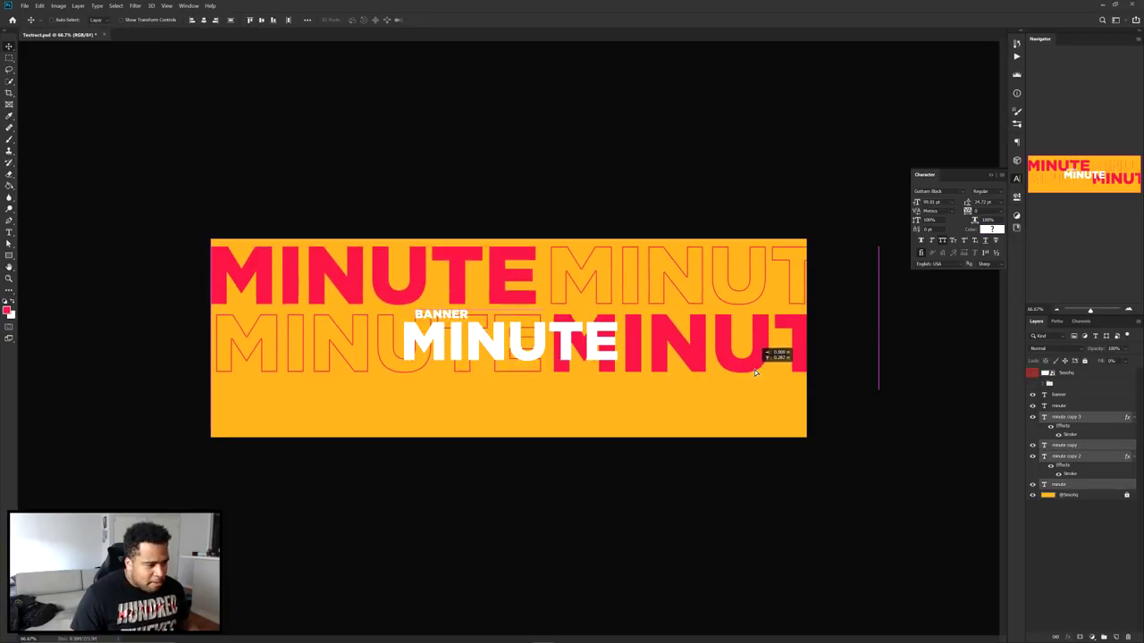
click(1069, 419)
shift+click(1066, 445)
mouse_move(665, 268)
mouse_down()
mouse_move(763, 305)
mouse_move(679, 258)
mouse_up()
key(ctrl+z)
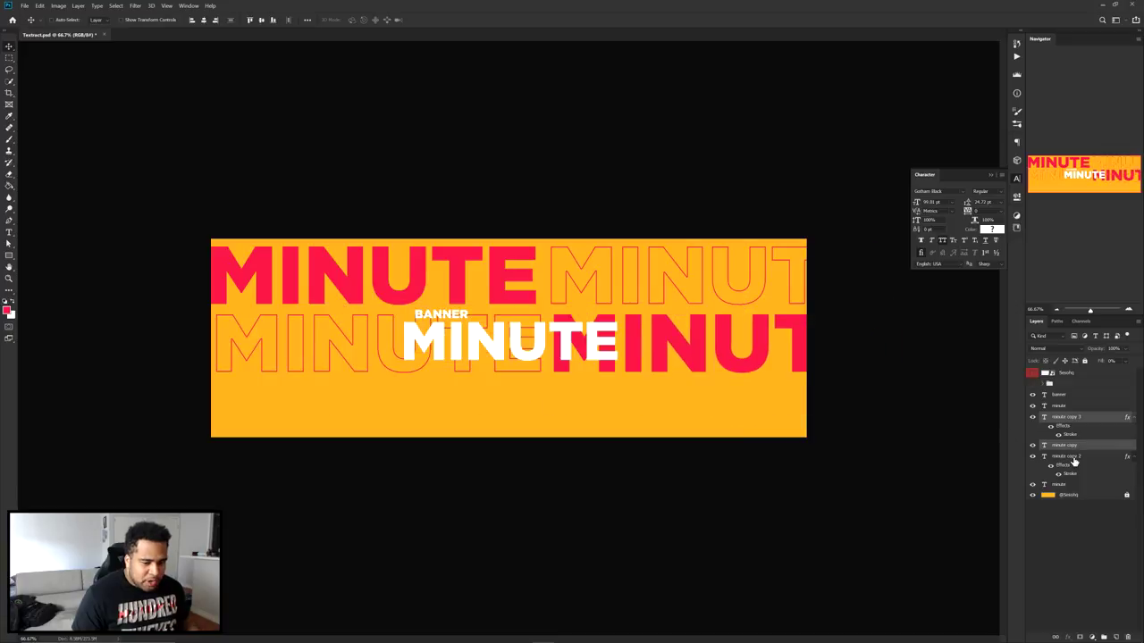
- Duplicate the first row's solid and outlined MINUTE texts as a third row below the second
click(1071, 457)
ctrl+click(1067, 485)
drag(603, 273, 698, 403)
key(ctrl+z)
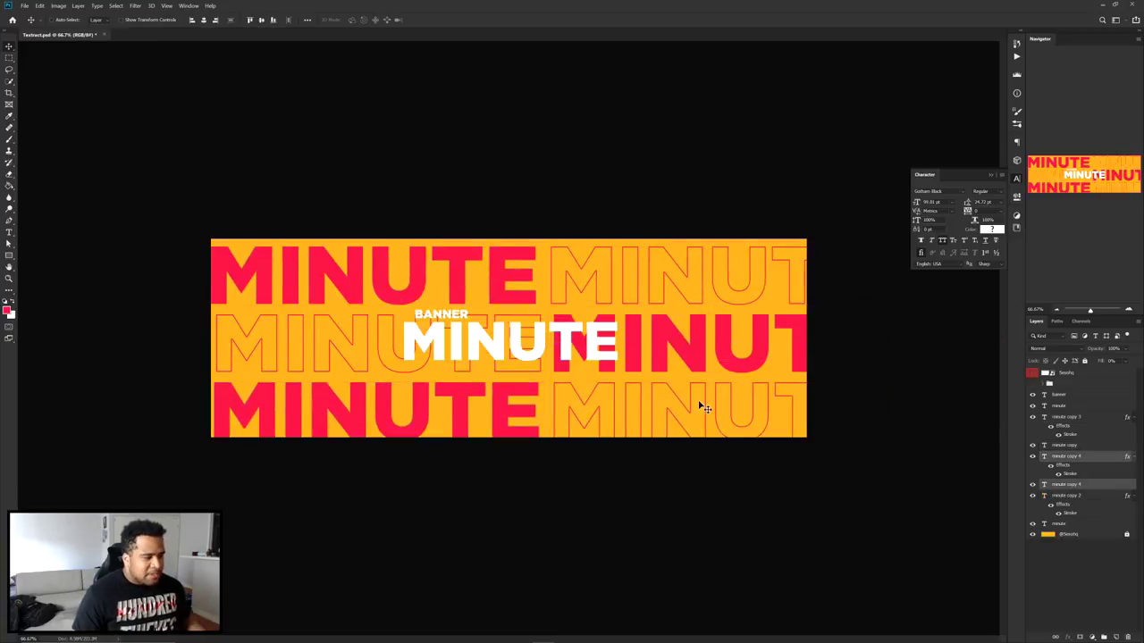
- Rotate all six background MINUTE texts together about 8.6° counterclockwise, enlarge them to about 115%, and shift them slightly left
click(1064, 417)
shift+click(1063, 524)
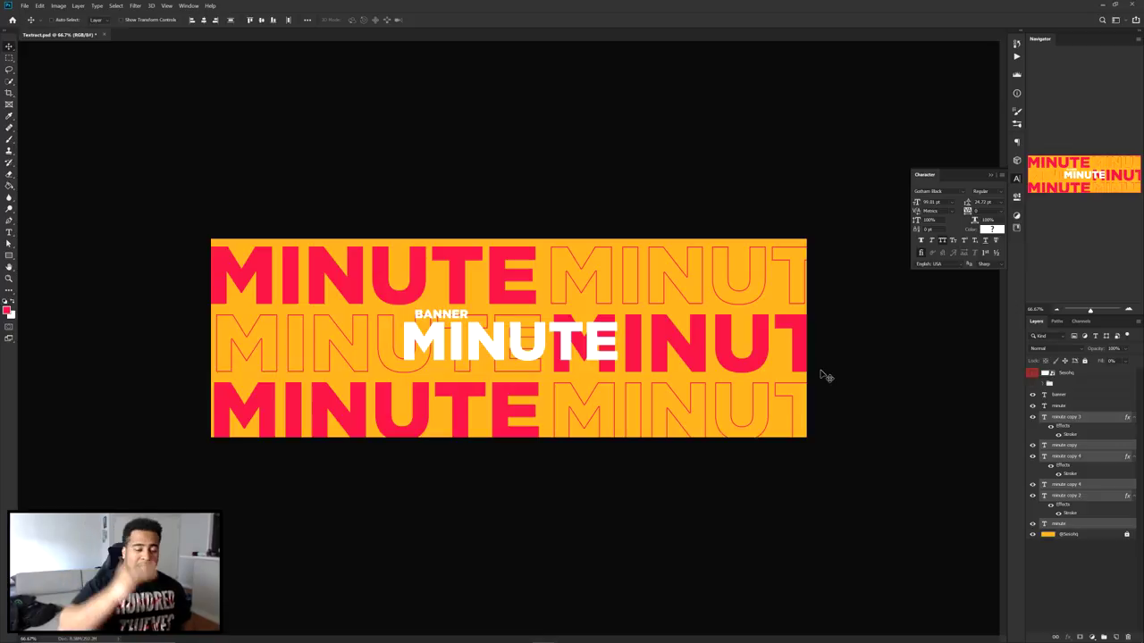
click(1078, 419)
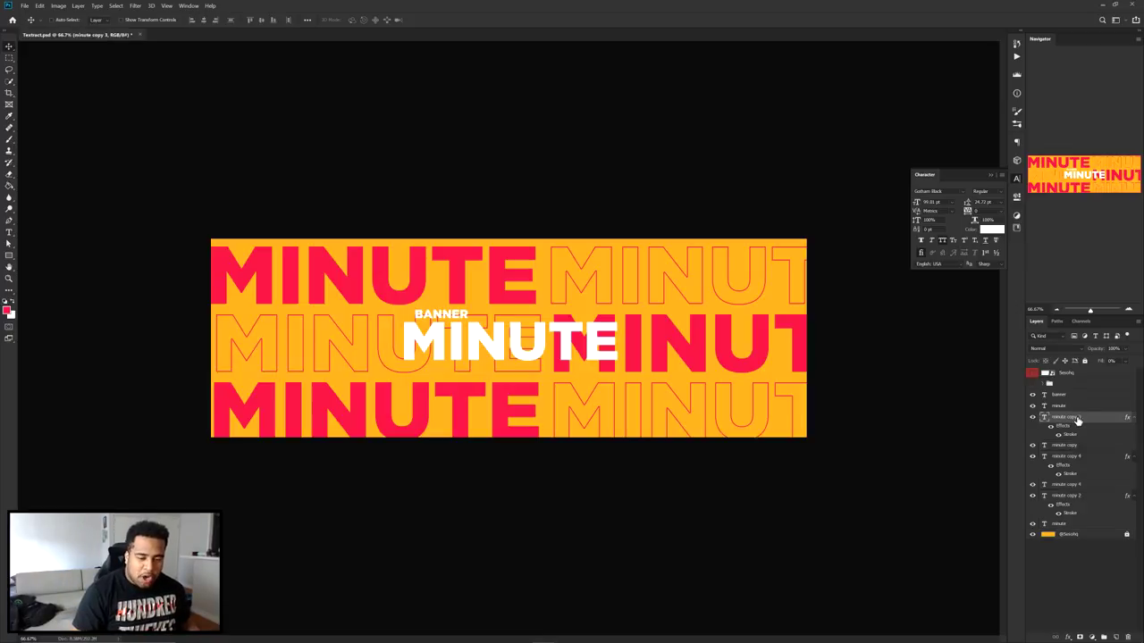
shift+click(1082, 525)
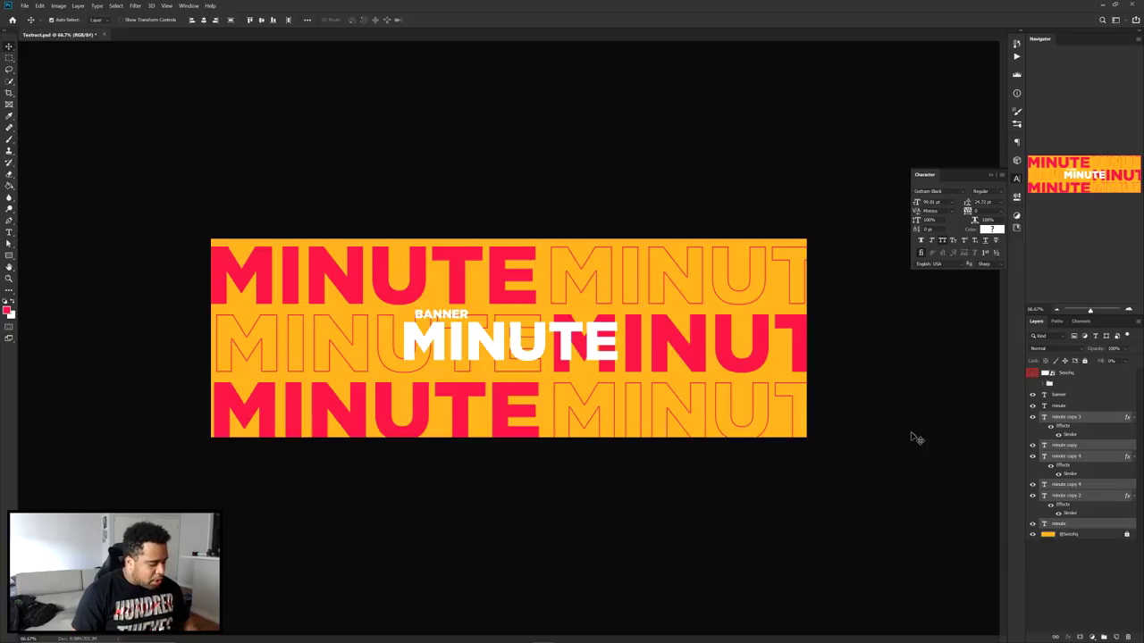
key(ctrl+t)
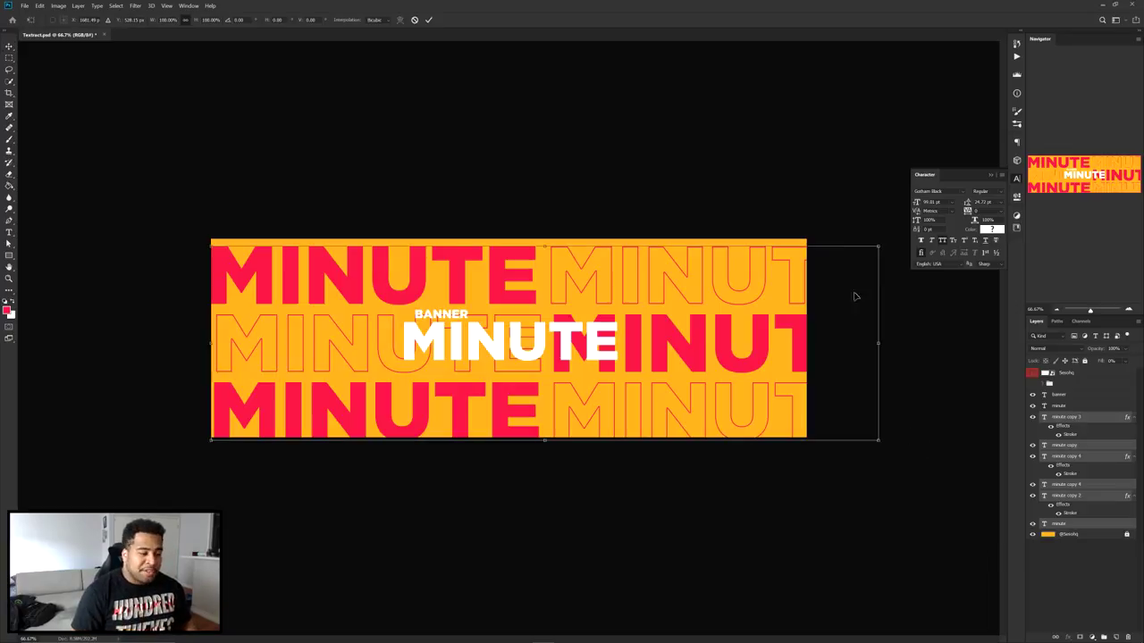
drag(880, 341, 940, 285)
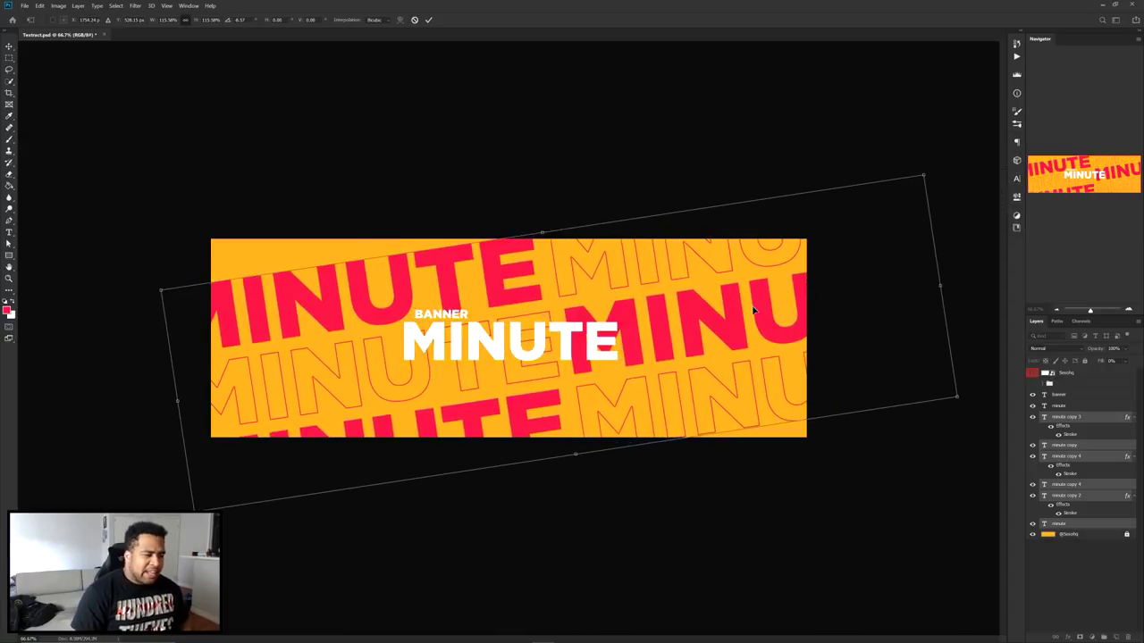
drag(754, 310, 727, 313)
key(Return)
- Scale the six slanted background MINUTE texts down together to about 91%
key(ctrl+t)
drag(954, 332, 916, 332)
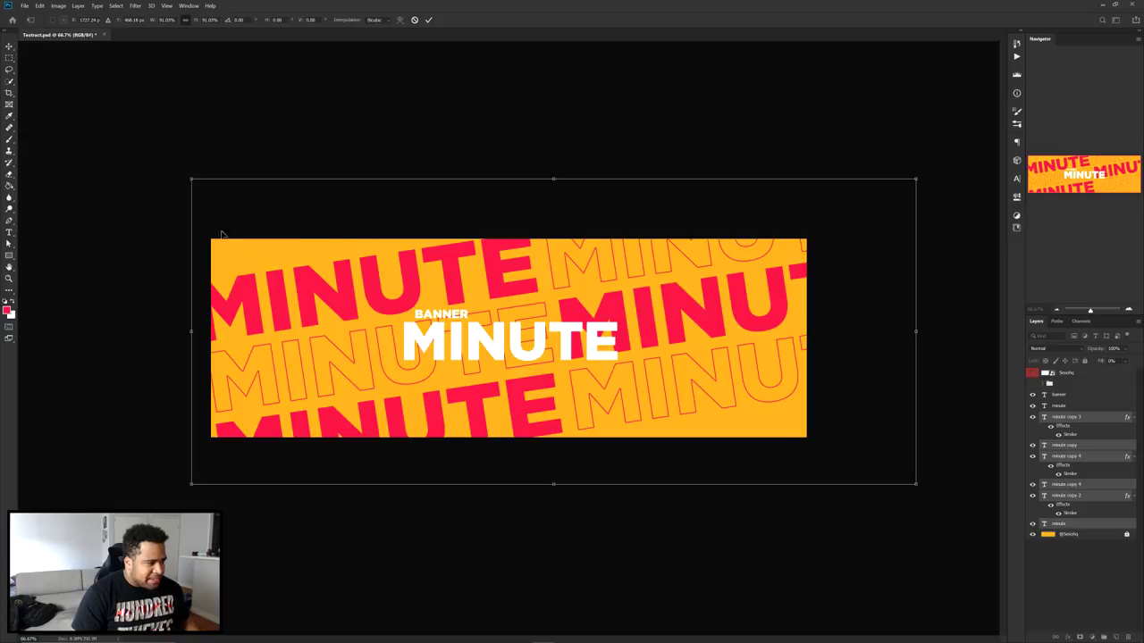
key(Return)
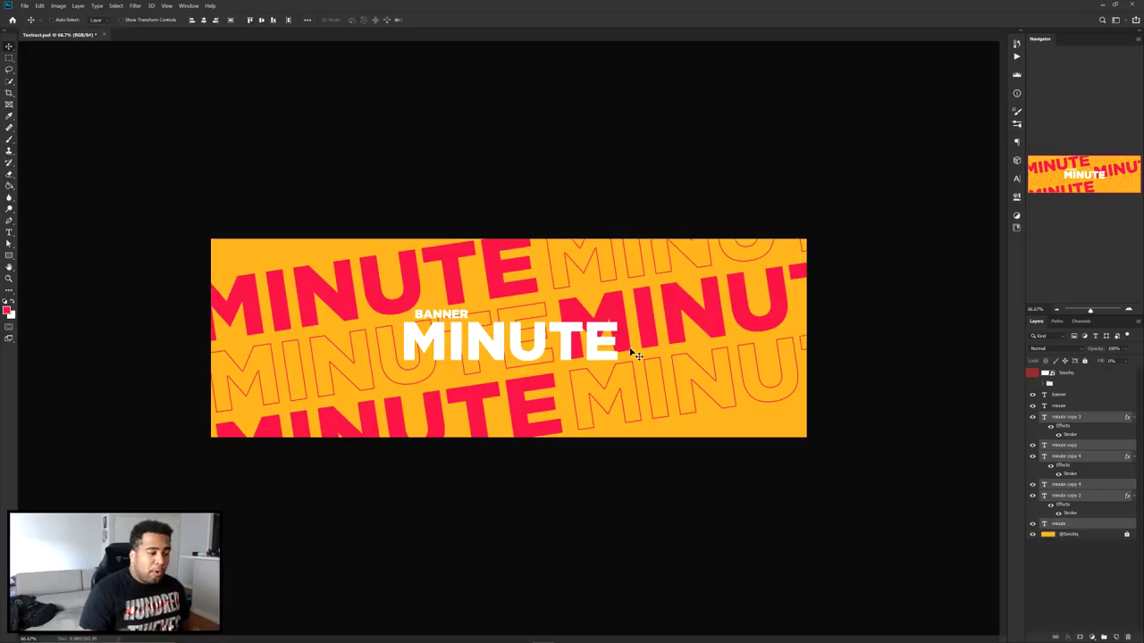
- Duplicate the second row's solid red MINUTE into the banner's lower-right corner and color the copy white
ctrl+click(891, 307)
drag(758, 265, 778, 411)
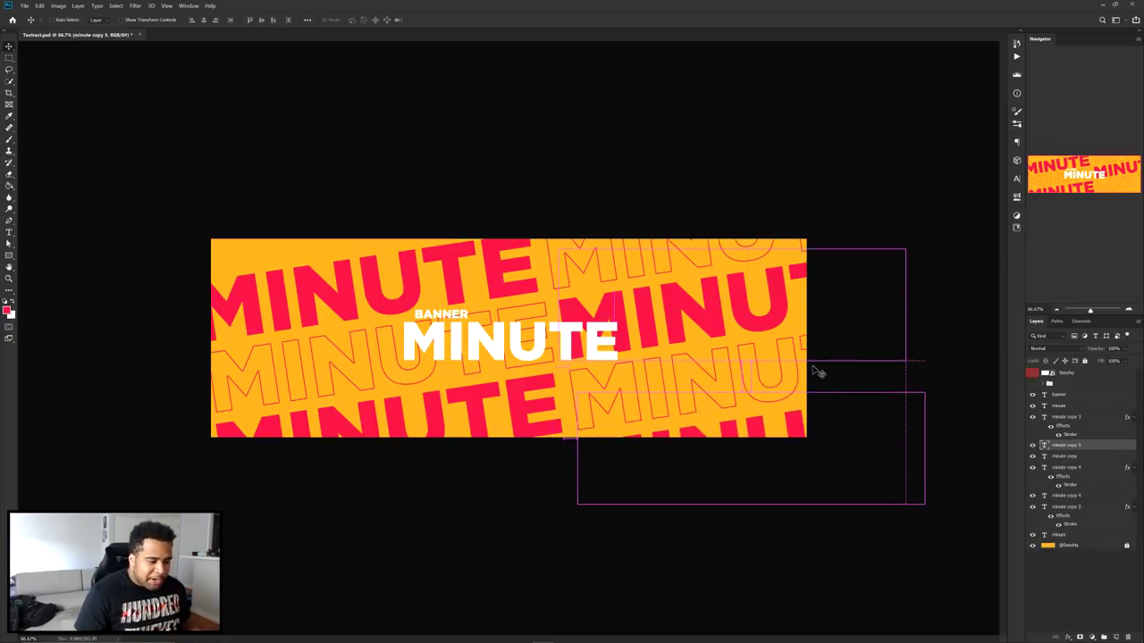
click(1015, 178)
click(992, 229)
click(827, 450)
- Duplicate the white MINUTE into the banner's upper-left corner and compare the result with the reference design
drag(701, 398, 491, 307)
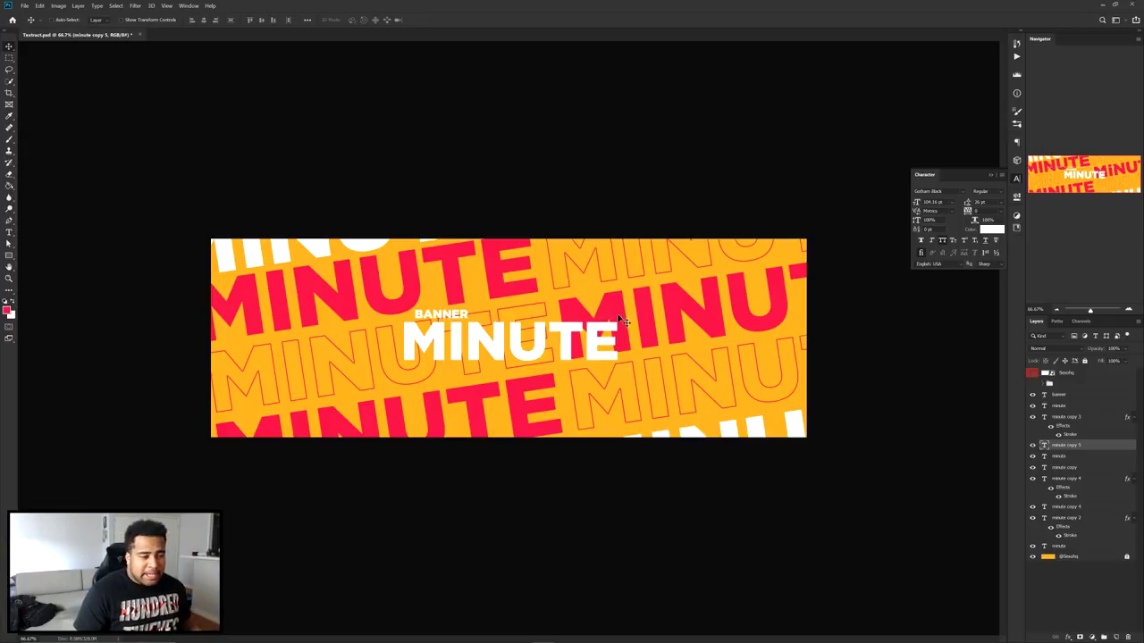
click(1033, 385)
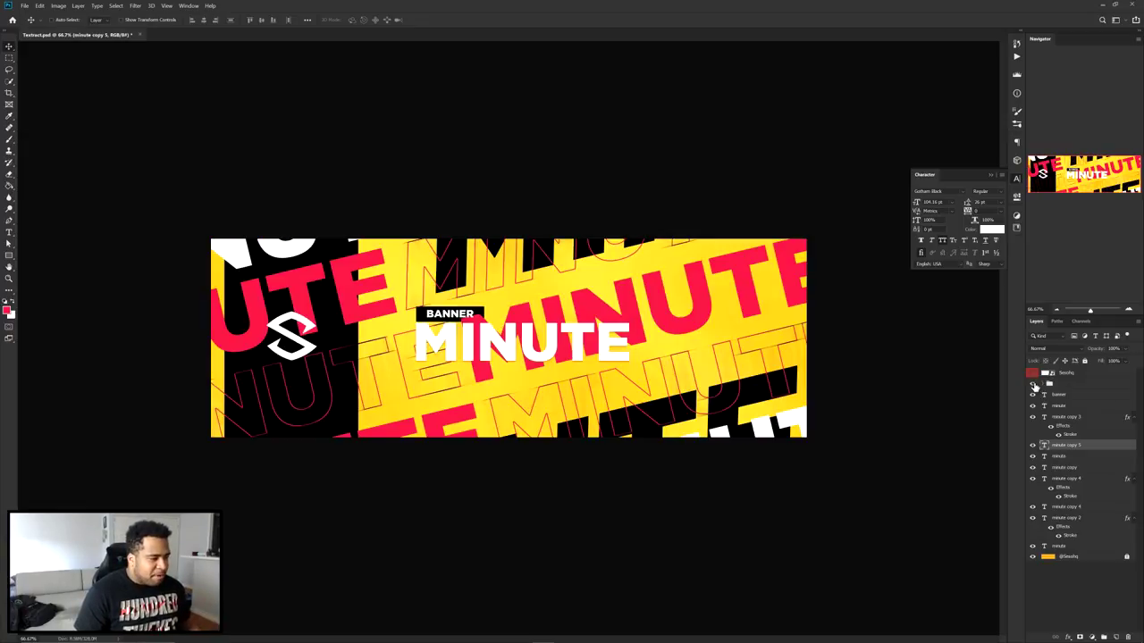
click(1033, 385)
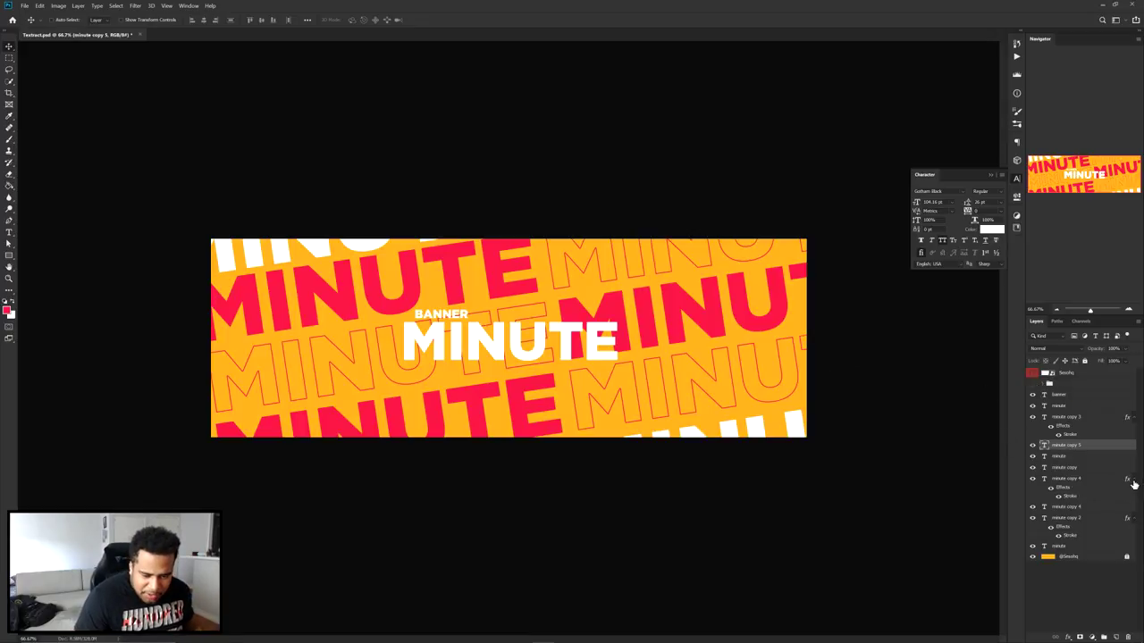
- Reorder the layers so the three outlined MINUTE texts sit together above the solid ones, and collapse their effects
click(1033, 480)
click(1033, 479)
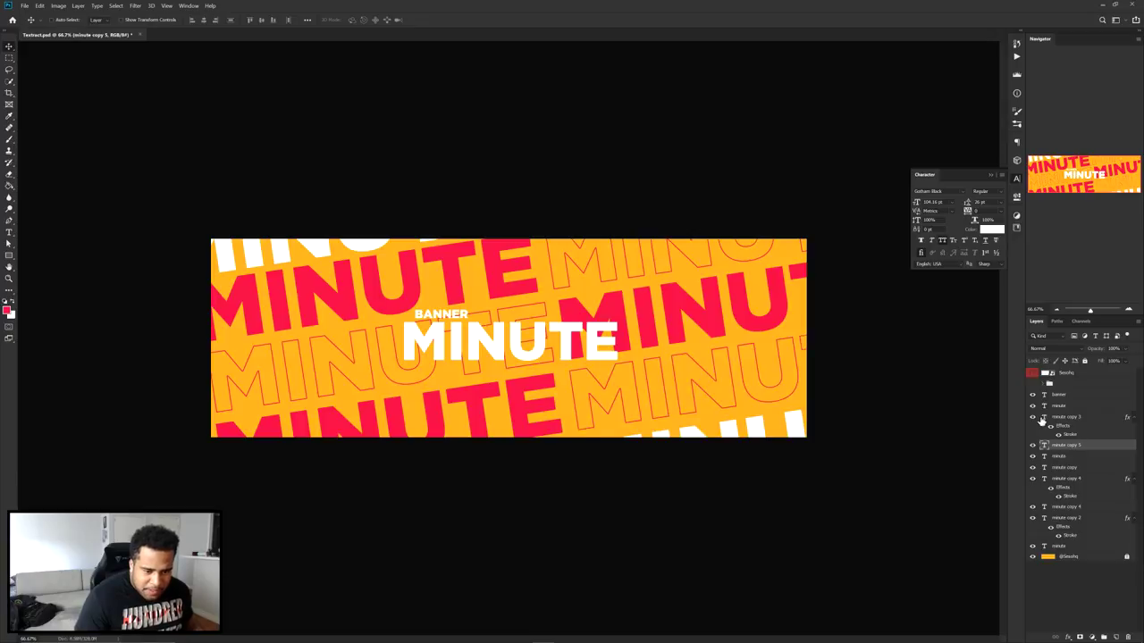
click(1060, 417)
drag(1070, 522, 1075, 442)
click(1072, 507)
key(ctrl+bracketright)
key(ctrl+bracketright)
key(ctrl+bracketright)
click(1133, 444)
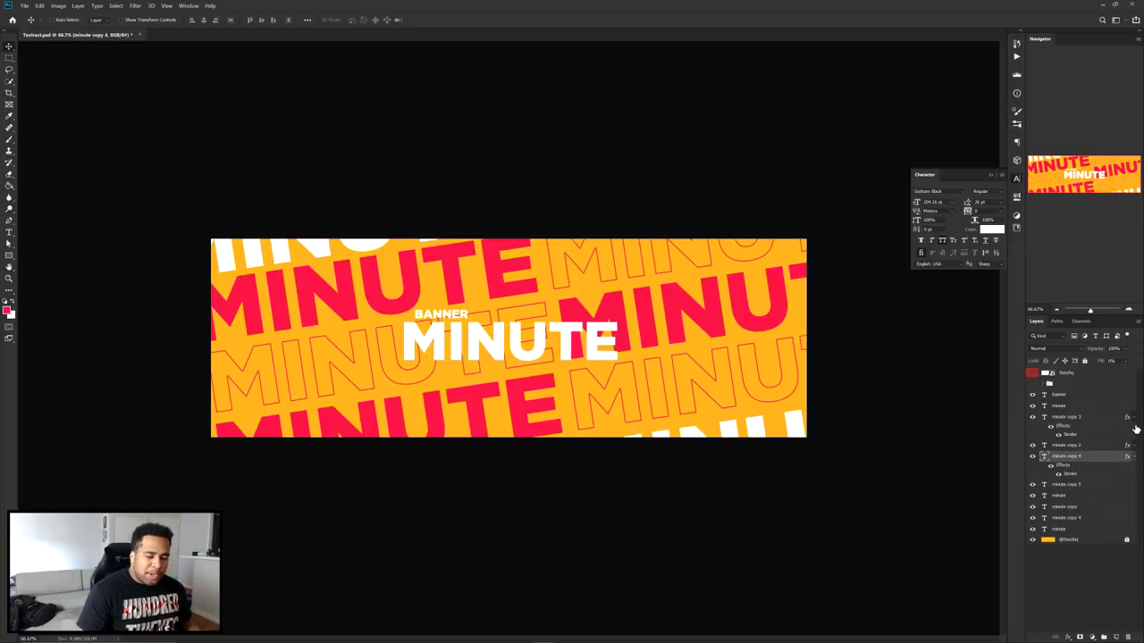
click(1133, 417)
click(1133, 442)
- Duplicate the three outlined MINUTE layers and merge the copies into a single layer
shift+click(1065, 417)
drag(592, 257, 628, 372)
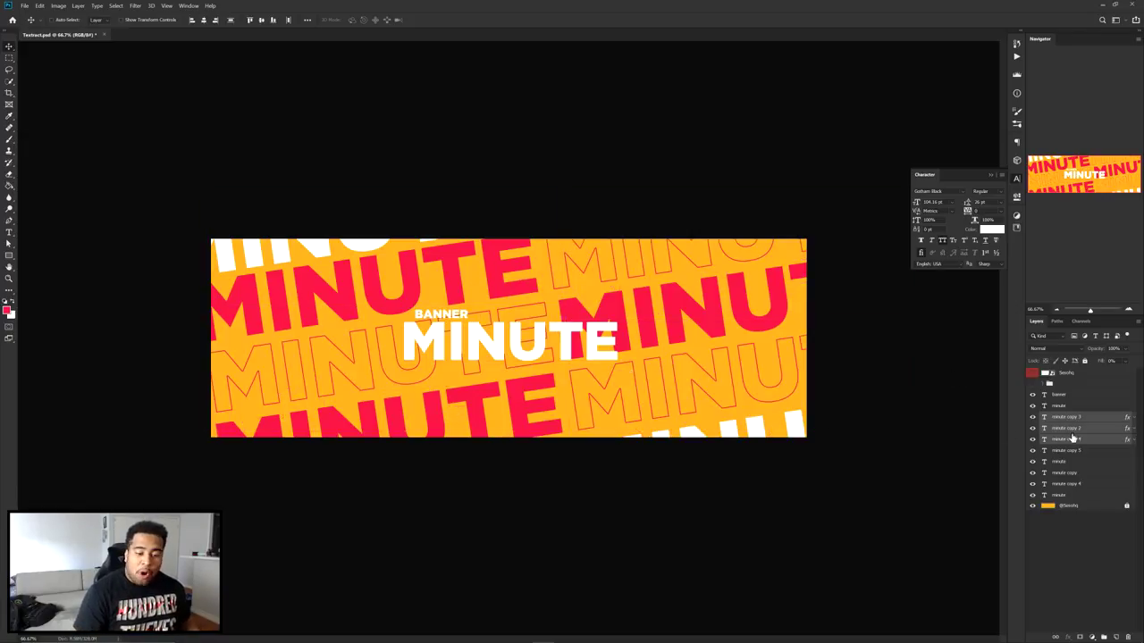
key(ctrl+j)
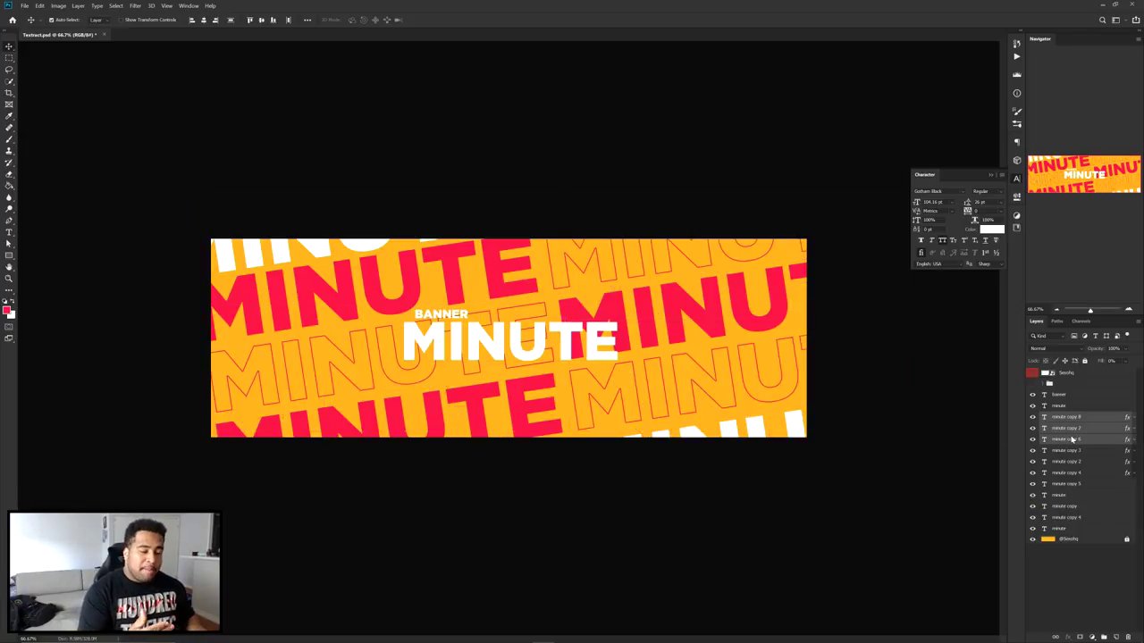
key(ctrl+e)
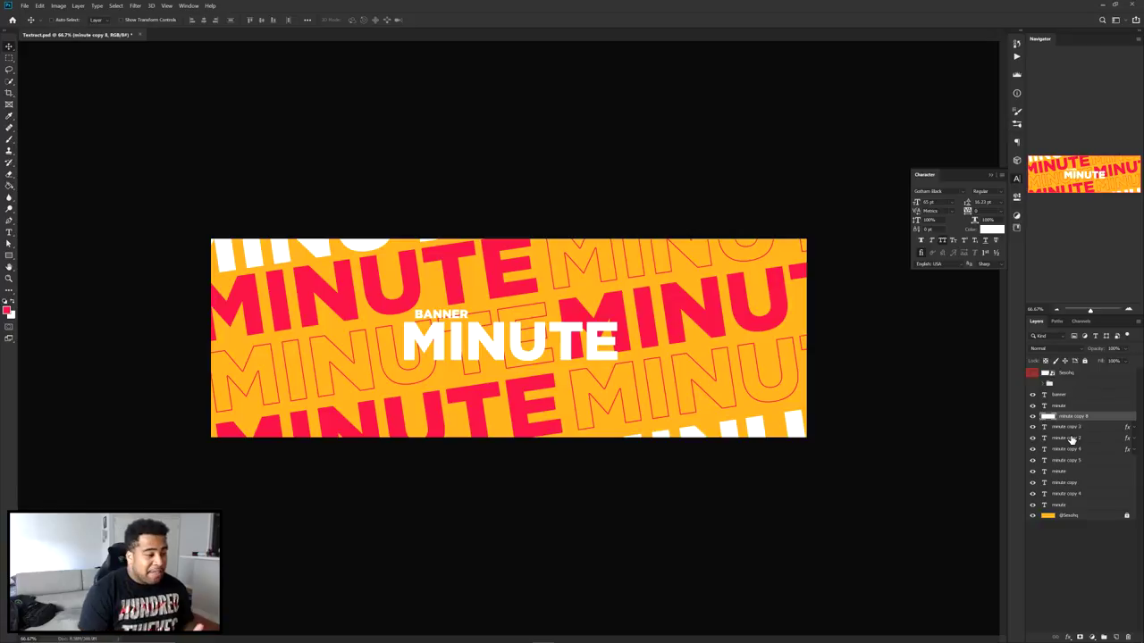
drag(788, 297, 639, 314)
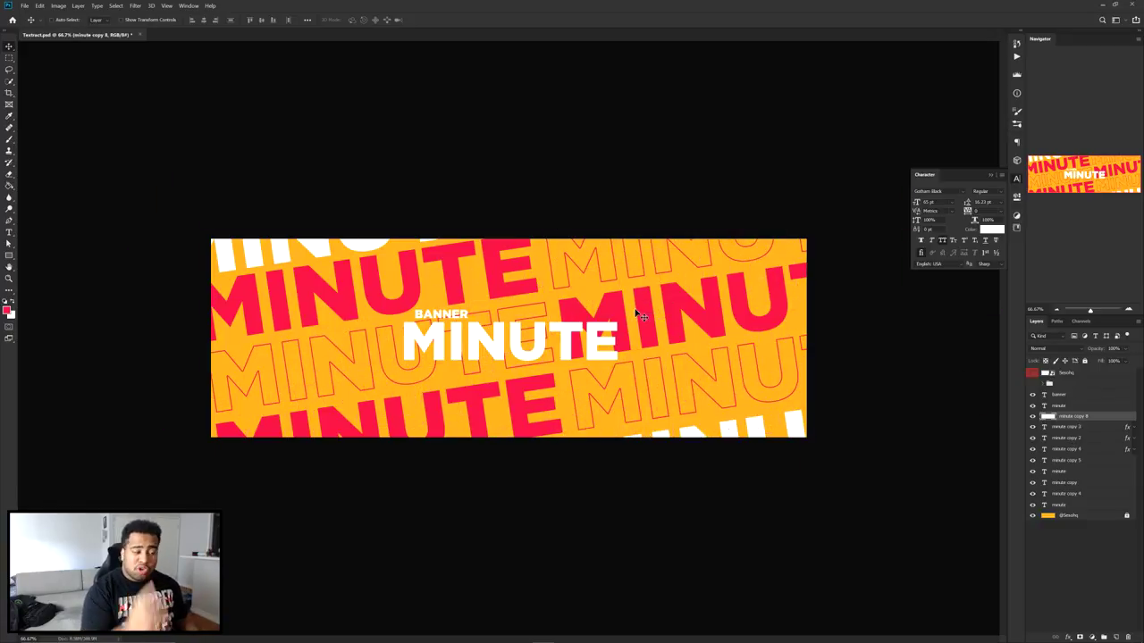
drag(668, 233, 672, 241)
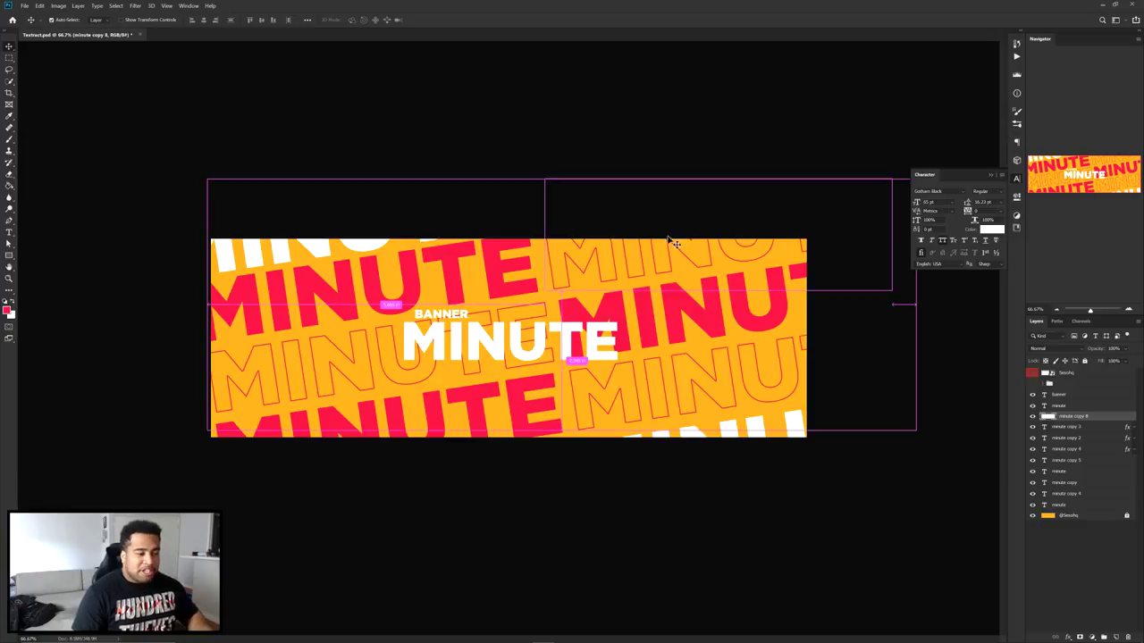
- Turn the merged outlines black using Hue/Saturation with Lightness -100, and place that layer beneath the three outlined texts
key(ctrl+u)
drag(958, 479, 582, 98)
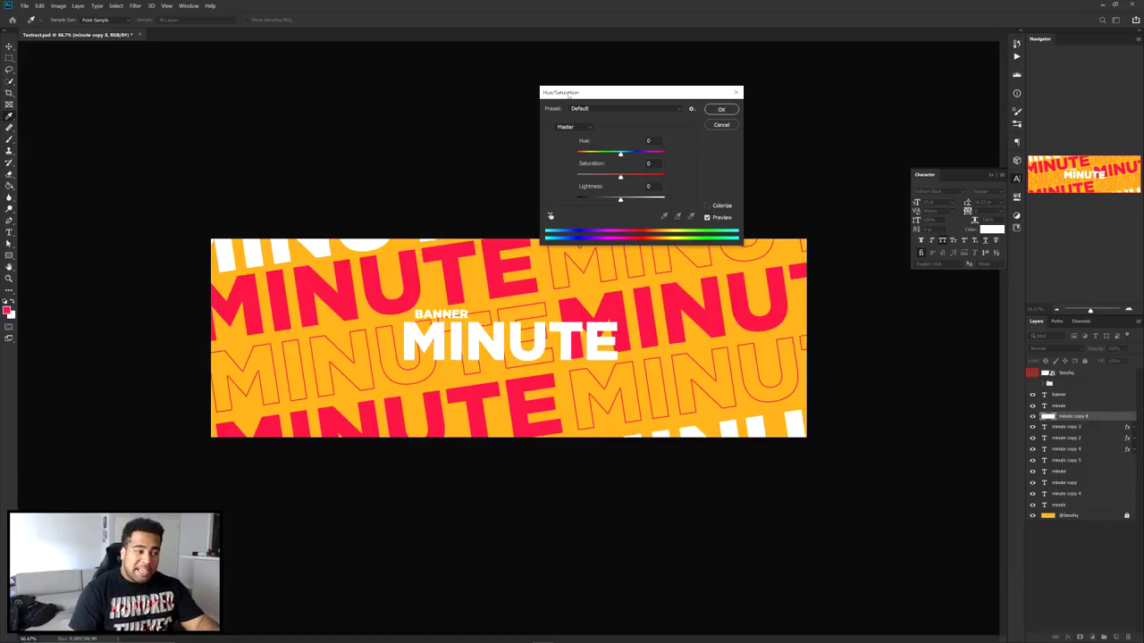
drag(620, 199, 518, 186)
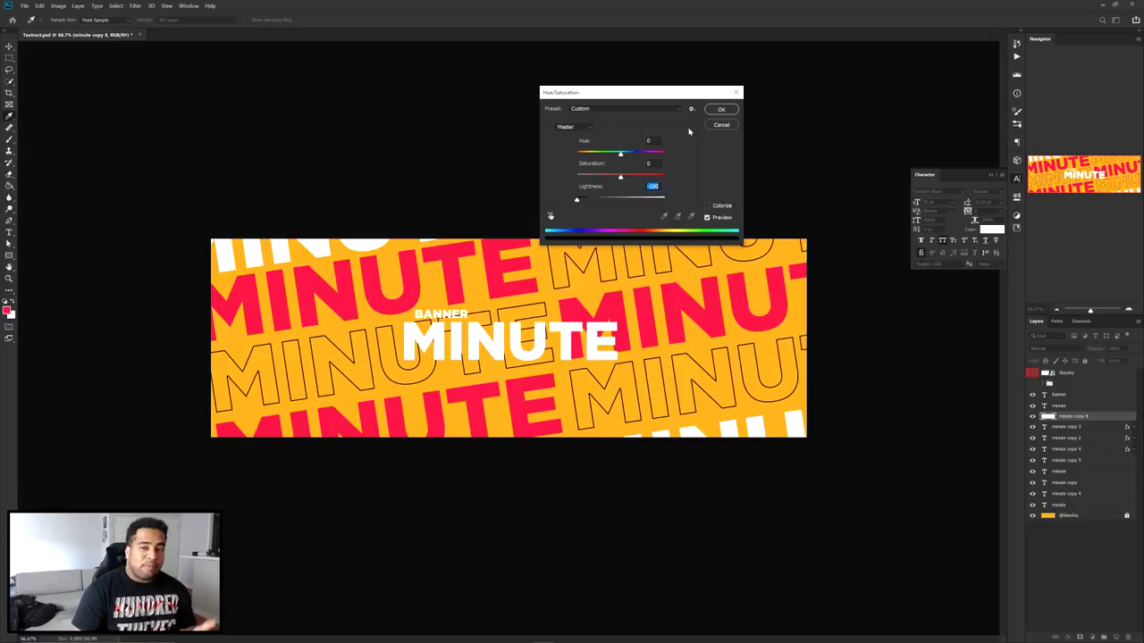
click(720, 110)
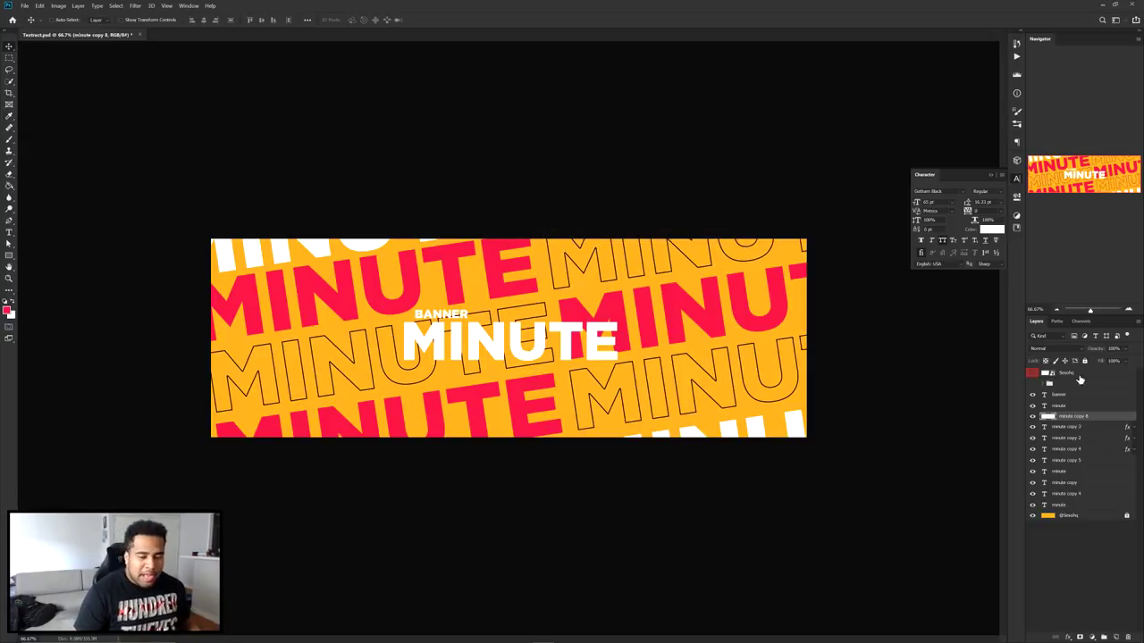
mouse_move(1077, 418)
mouse_down()
mouse_move(1101, 432)
mouse_move(1072, 452)
mouse_up()
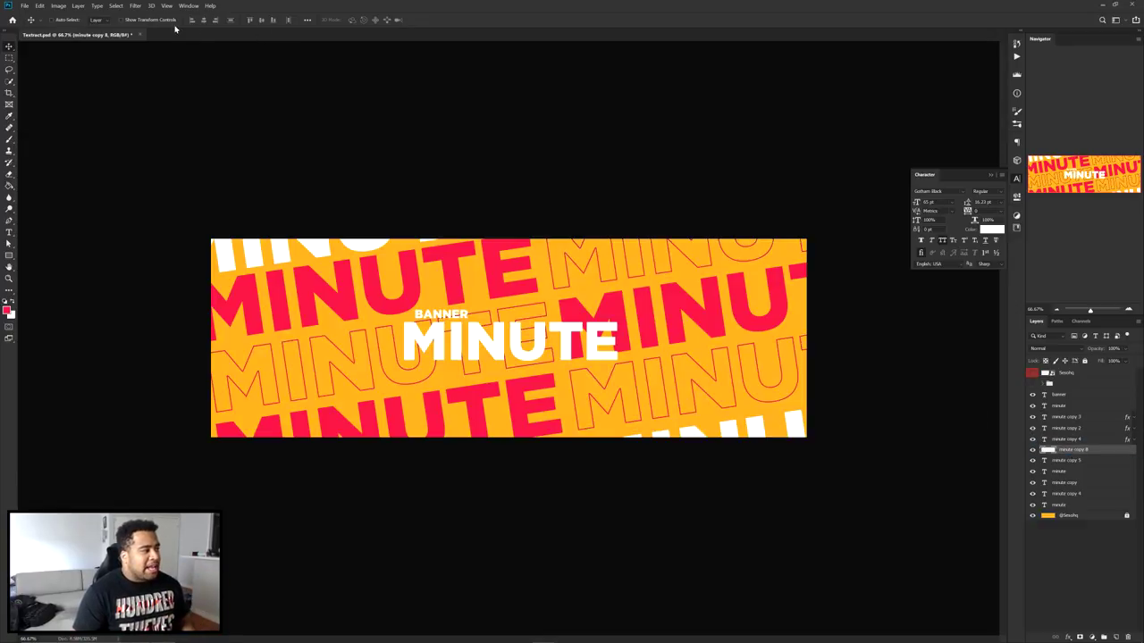
- Apply a Motion Blur with a distance of 127 pixels to the merged black outlines, angled along the slanted text
click(135, 5)
mouse_move(214, 99)
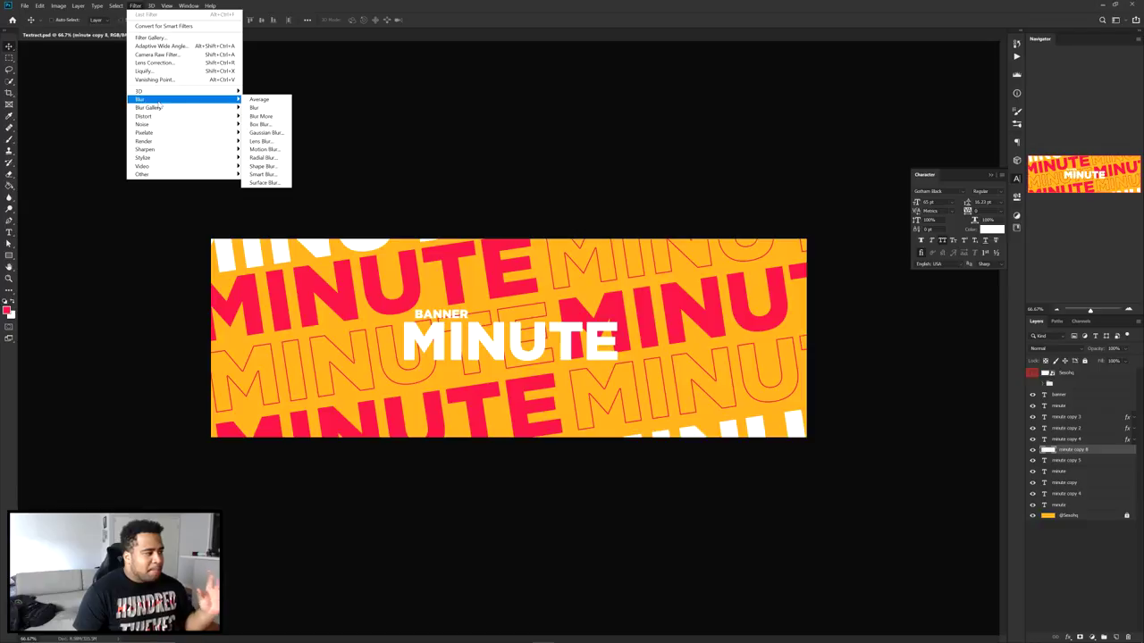
click(268, 150)
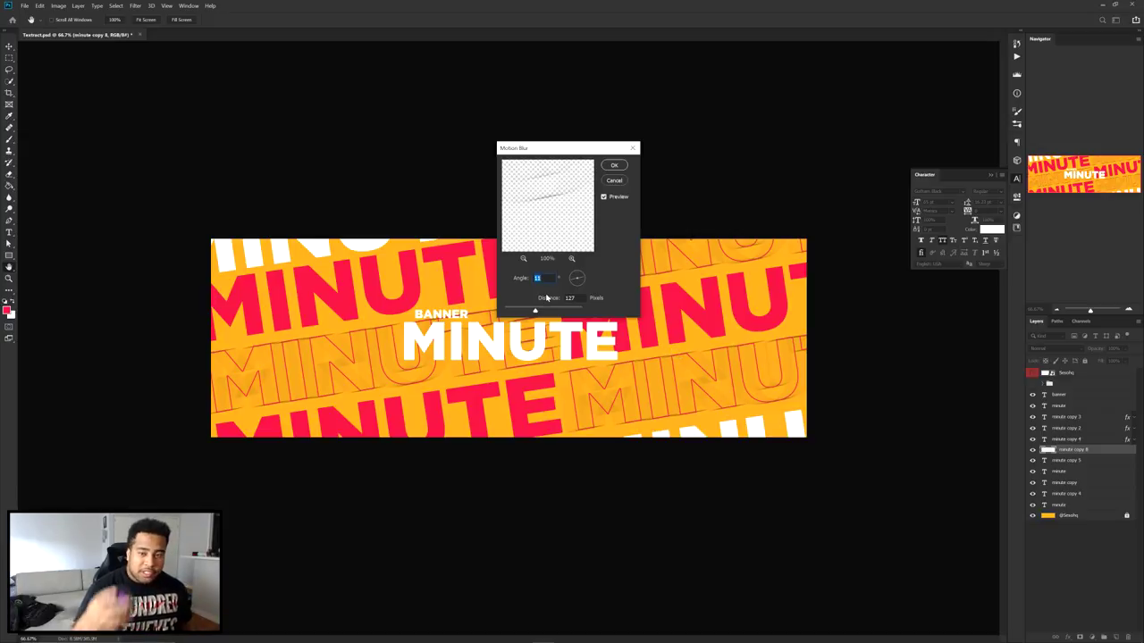
scroll(546, 297, down, 2)
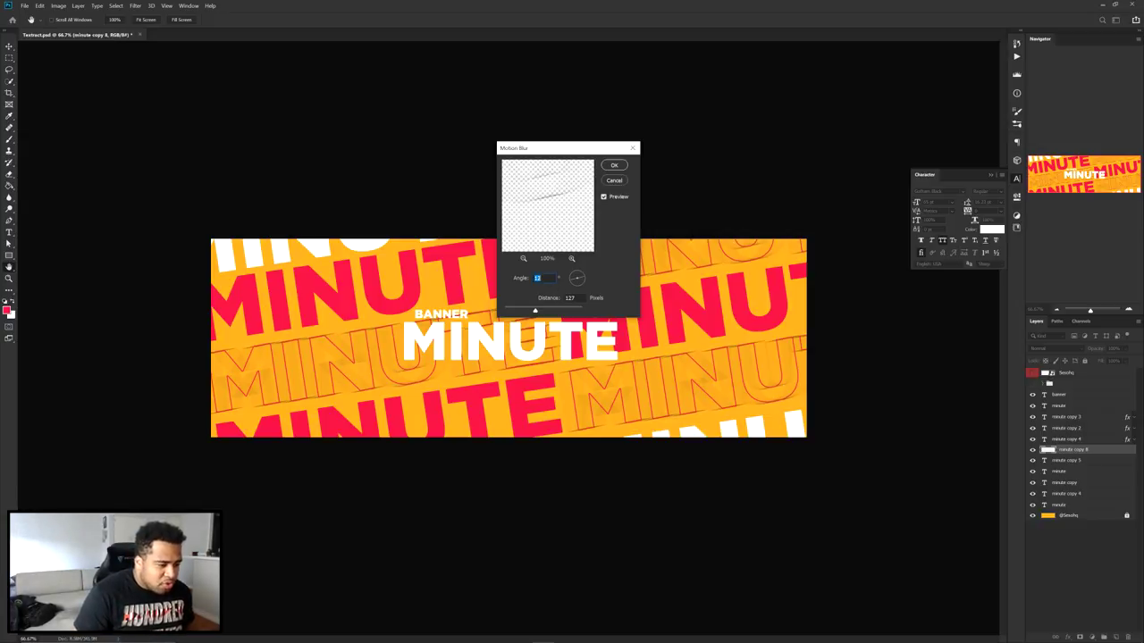
key(Down)
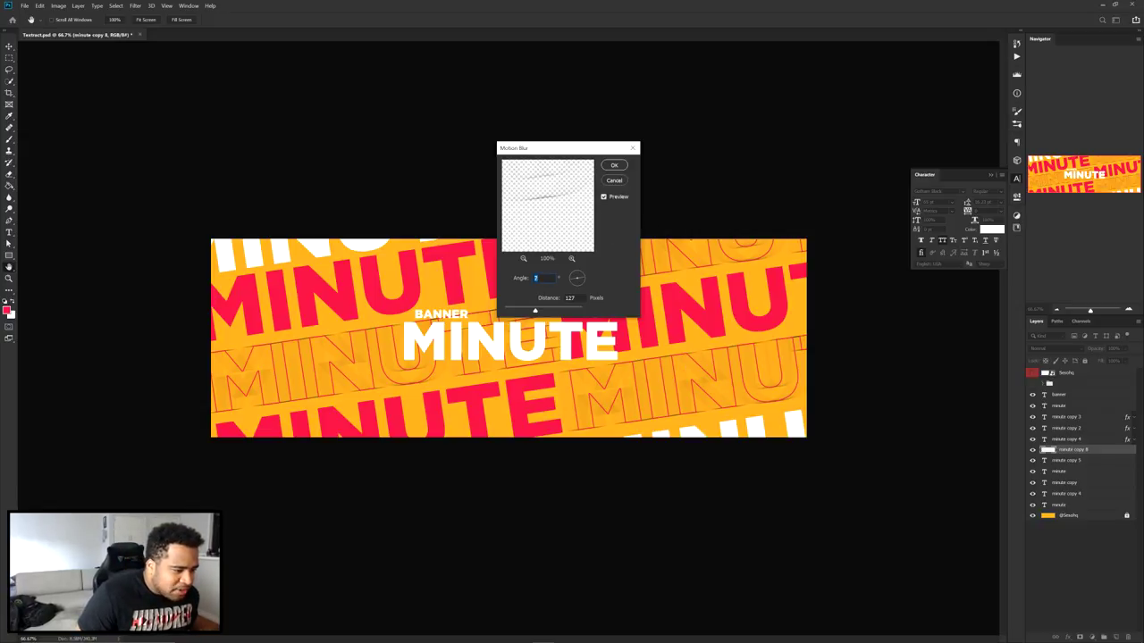
click(615, 165)
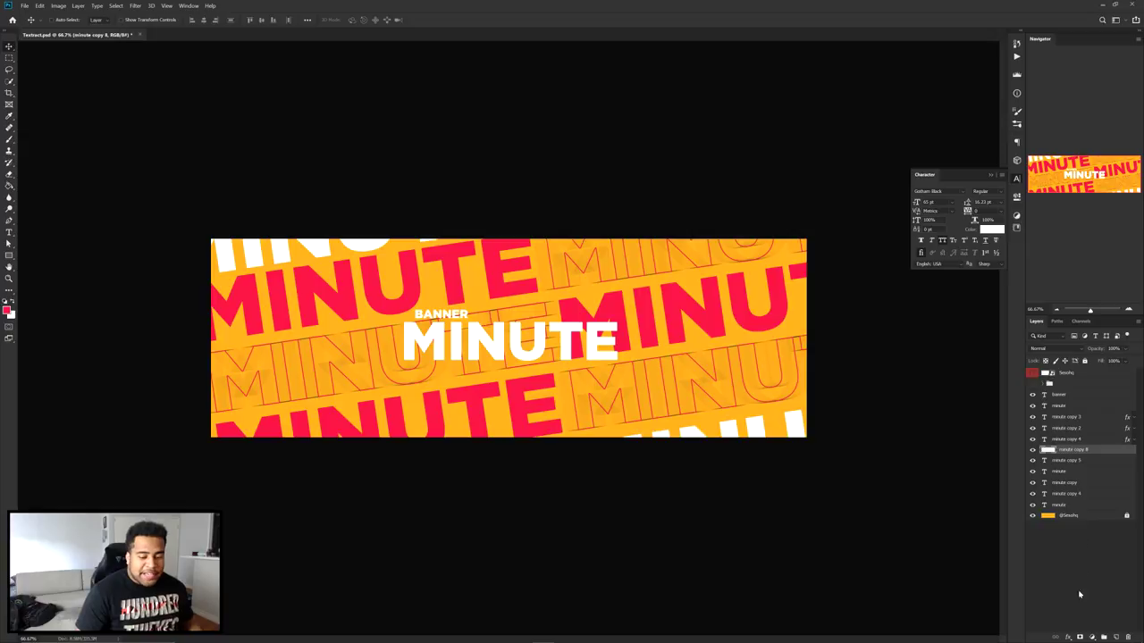
- Add a layer mask to the blurred outline layer and ready a large soft brush with black as the foreground color
click(1080, 635)
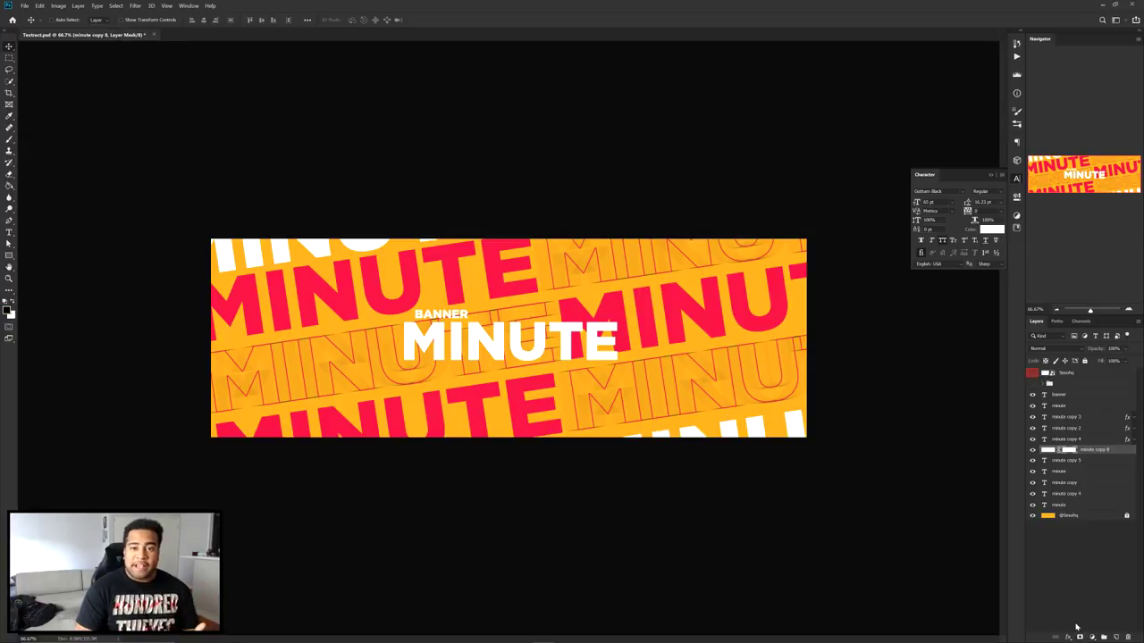
key(b)
mouse_move(492, 295)
mouse_down()
mouse_move(586, 298)
mouse_move(577, 295)
mouse_up()
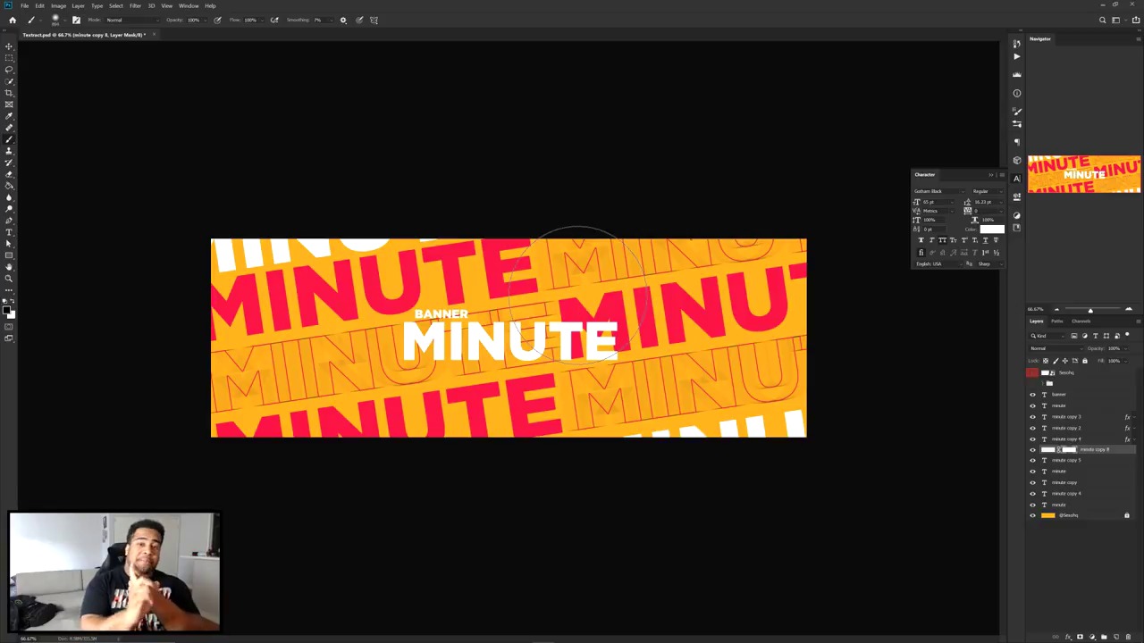
click(12, 303)
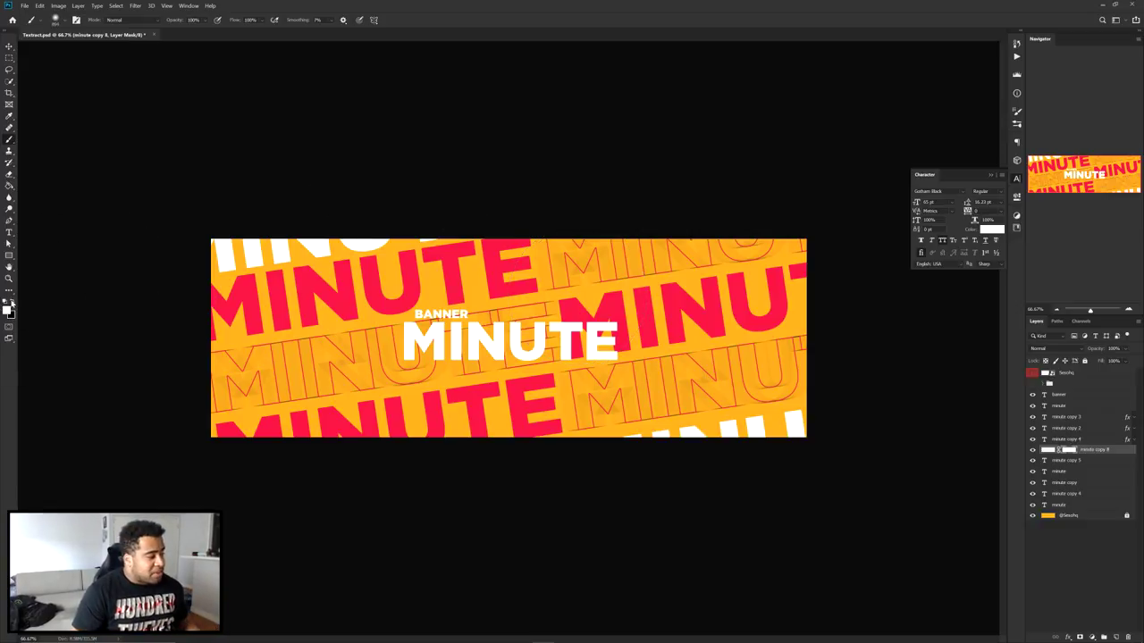
click(12, 303)
- Paint black on the mask to fade parts of the blurred shadow around the outlined MINUTE texts
drag(399, 354, 298, 370)
scroll(289, 371, up, 2)
drag(369, 375, 153, 373)
drag(242, 374, 431, 342)
drag(235, 409, 171, 402)
drag(324, 391, 179, 393)
drag(569, 300, 485, 342)
scroll(528, 344, down, 2)
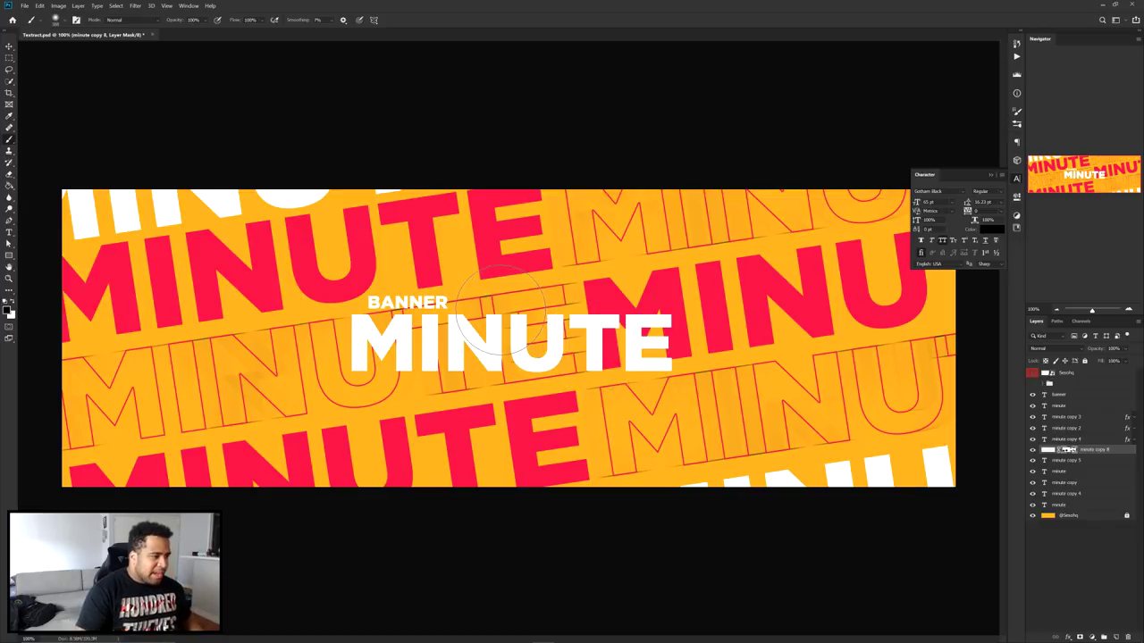
drag(608, 263, 572, 263)
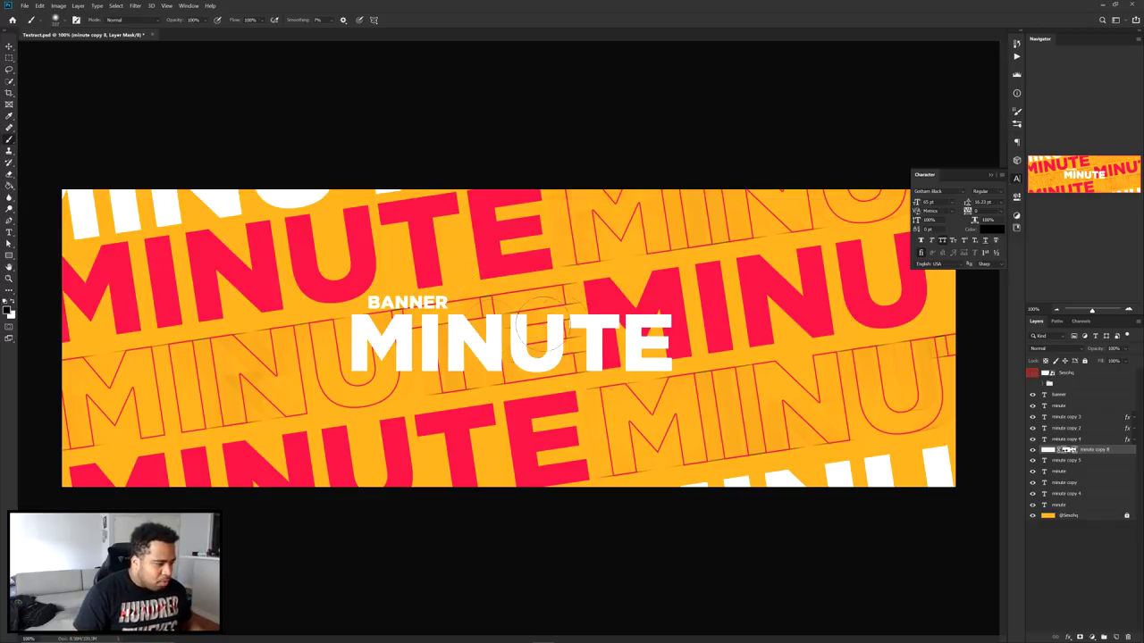
- Show the reference design briefly to compare it with the current banner, and hide it again
key(v)
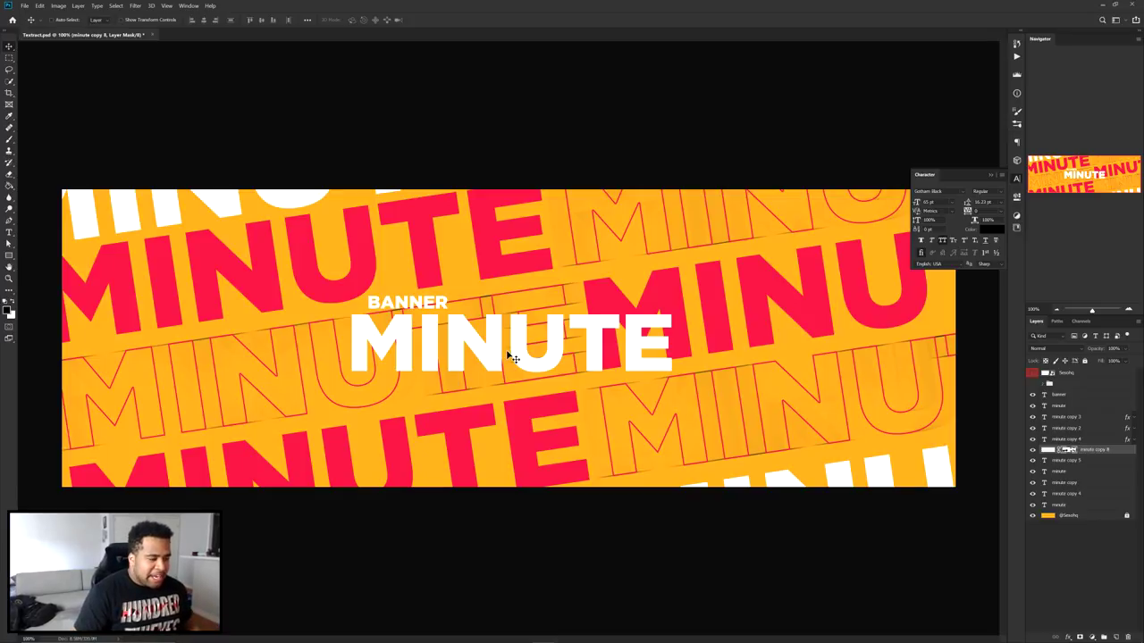
click(1032, 385)
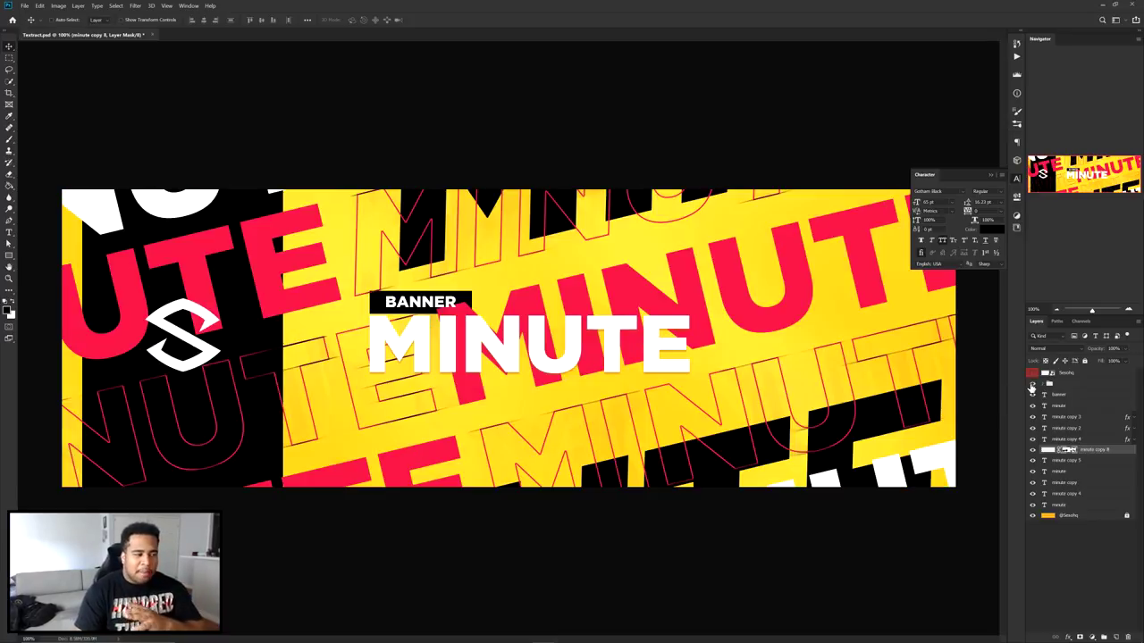
click(1032, 386)
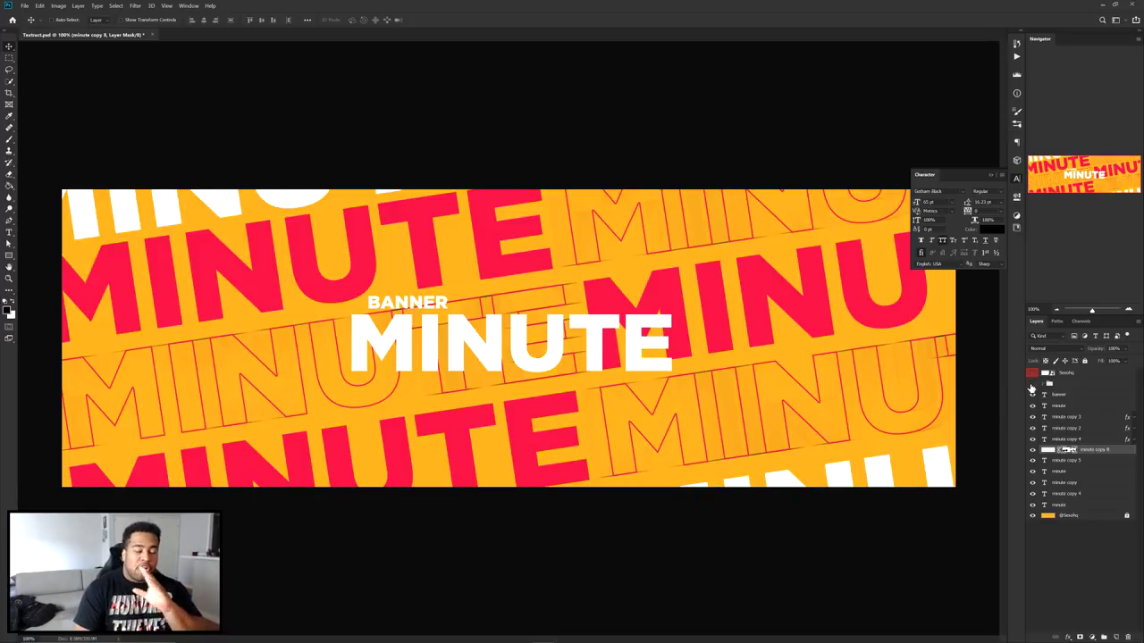
- Add a new layer directly above the orange background and ready a large soft brush with the background's orange sampled
click(1072, 515)
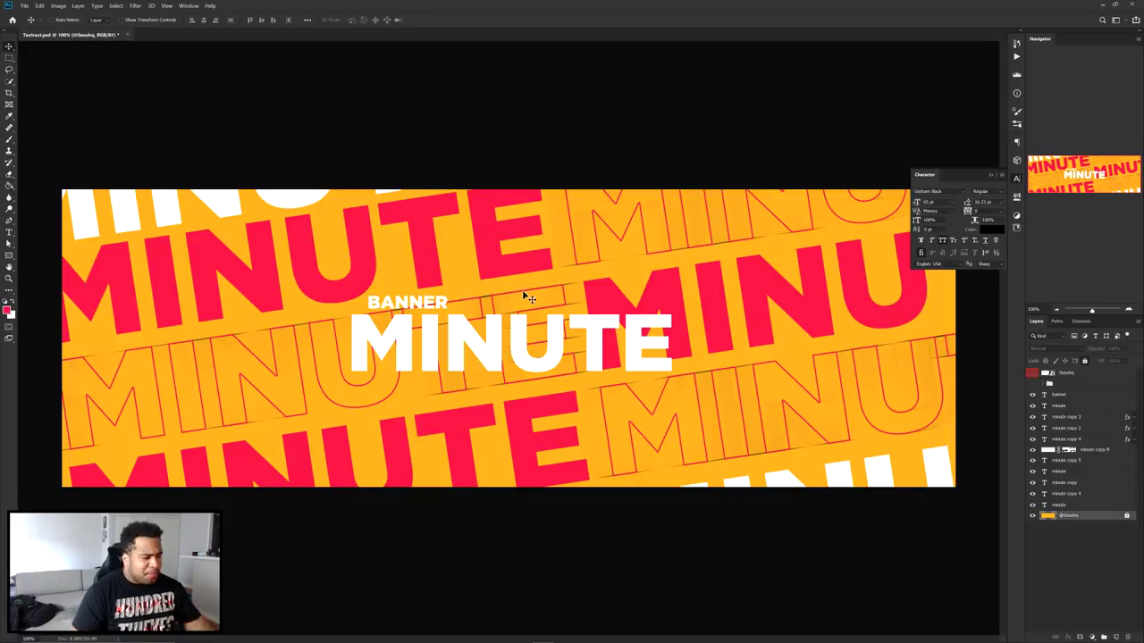
click(1114, 635)
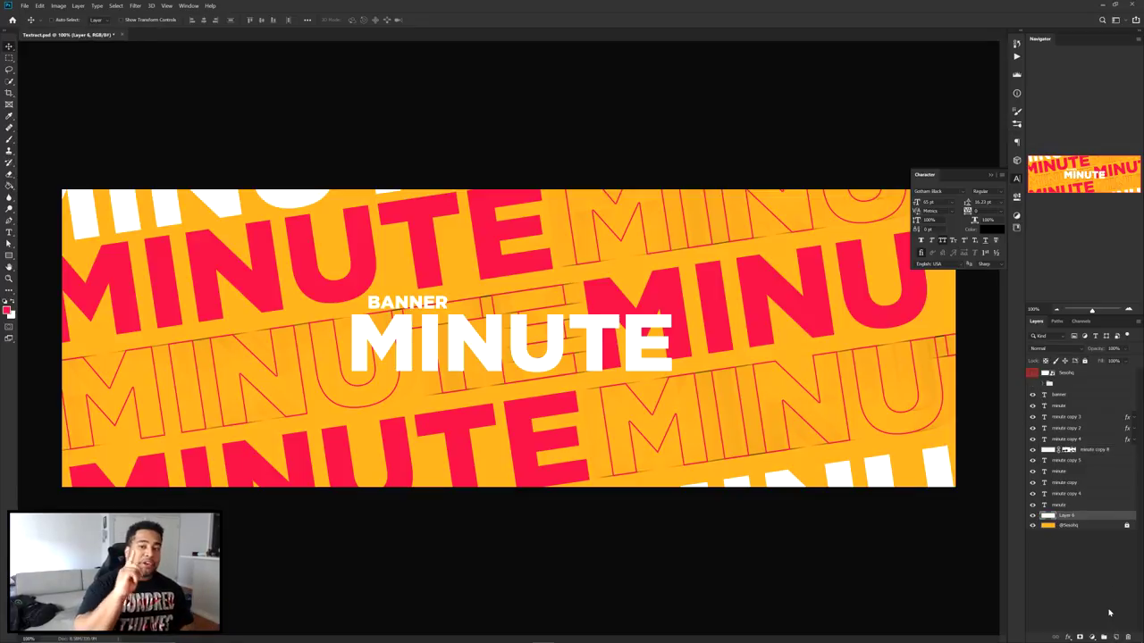
key(b)
drag(414, 374, 584, 376)
alt+click(608, 268)
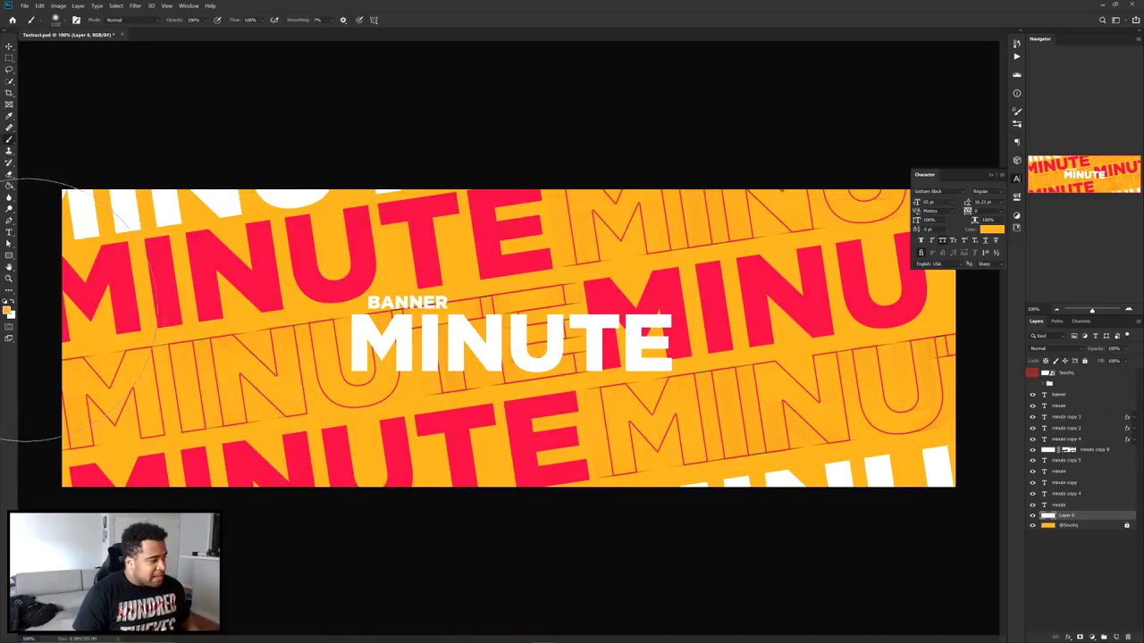
- Change the foreground color from the sampled orange to a lighter, yellower tone
click(6, 309)
drag(684, 440, 494, 141)
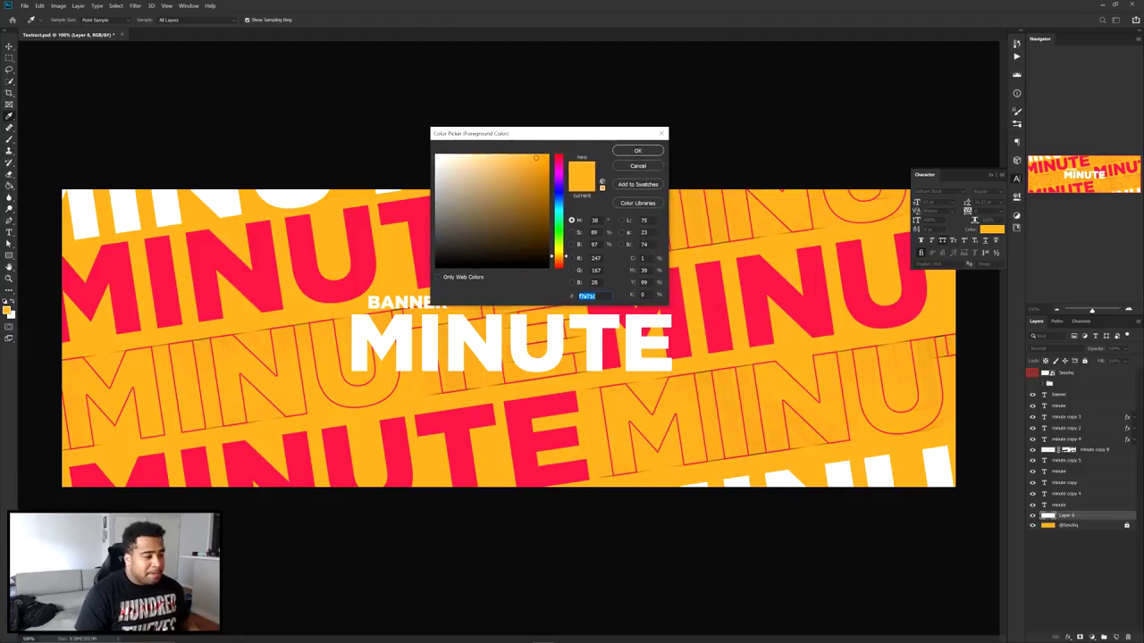
text(f7c11c)
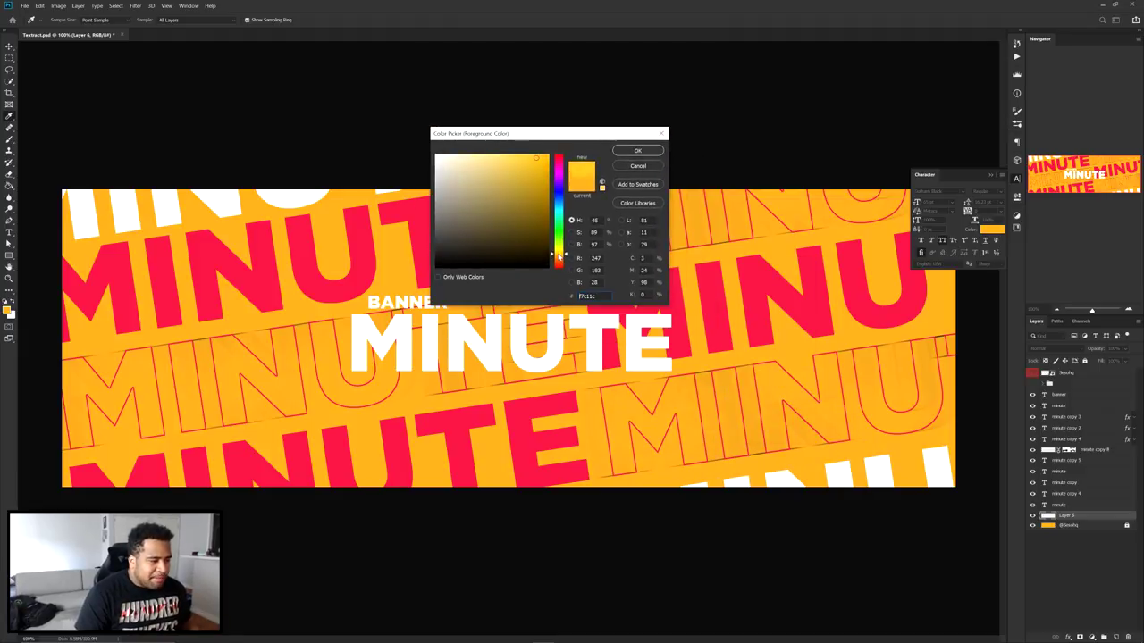
drag(528, 159, 533, 158)
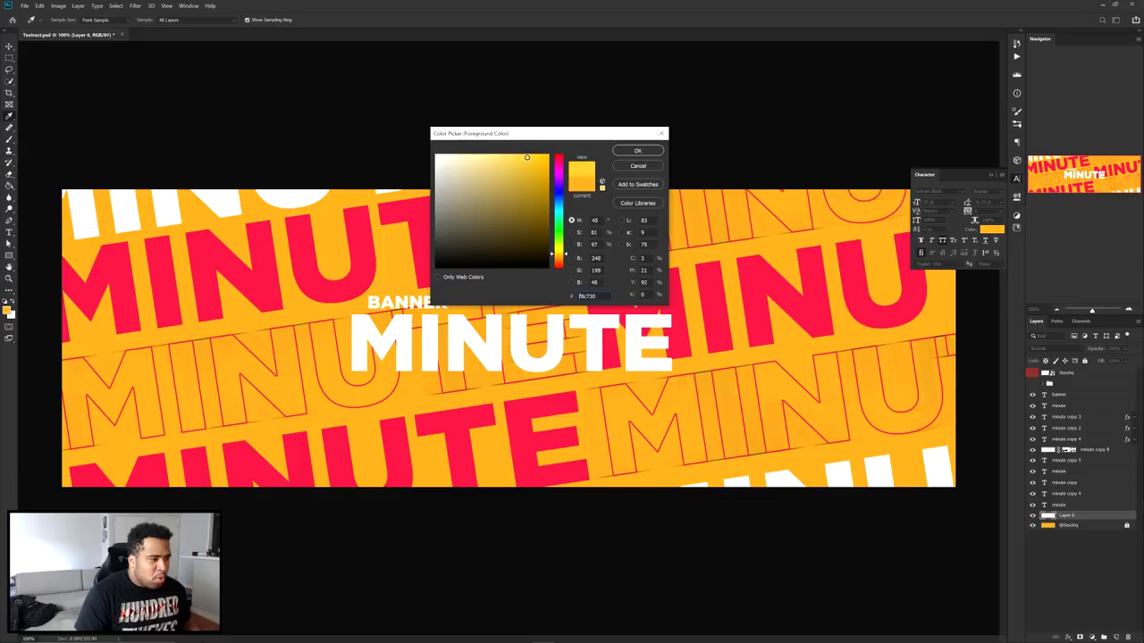
click(638, 153)
- Paint a large soft yellow glow over the middle of the background on the new layer, keeping the Normal blend mode
drag(452, 280, 584, 283)
drag(488, 311, 507, 312)
click(507, 309)
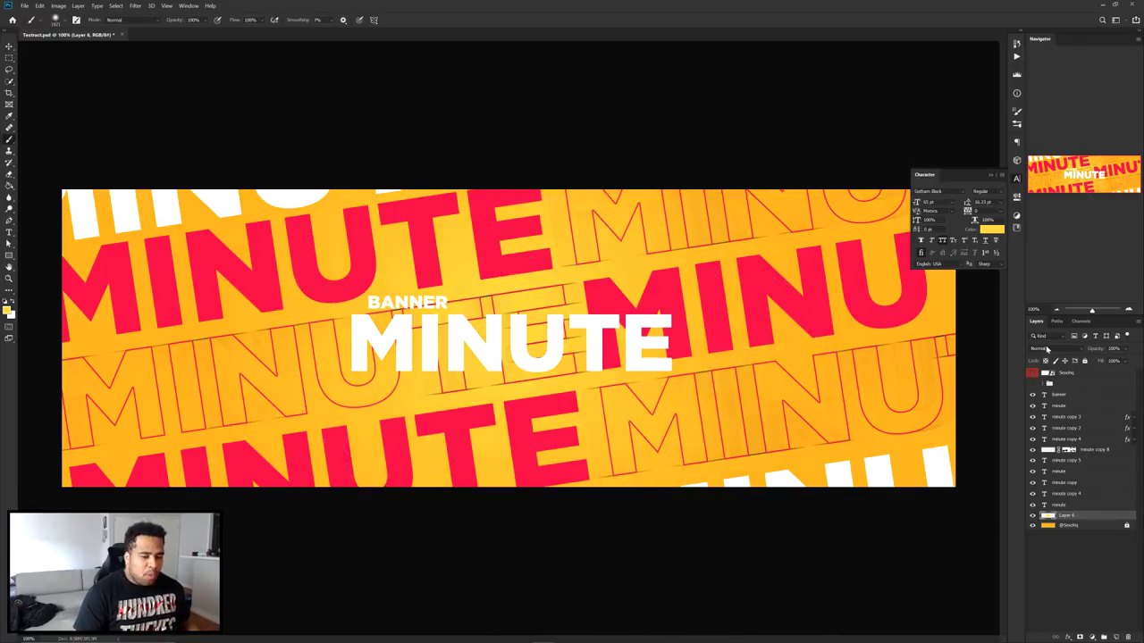
click(1060, 350)
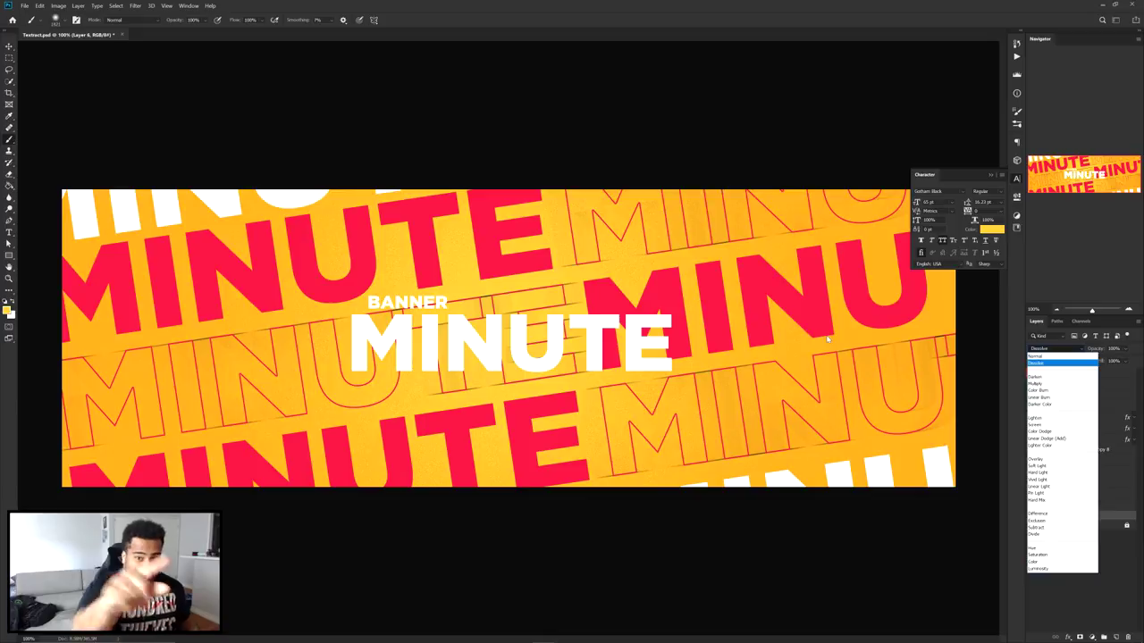
click(620, 321)
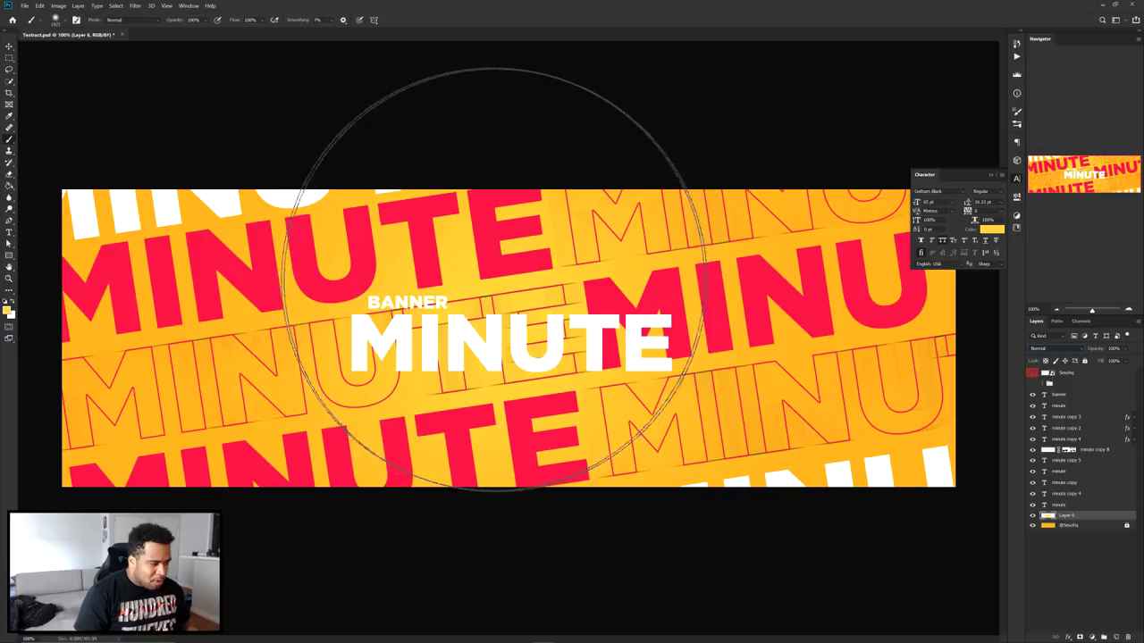
- Shift the yellow glow slightly sideways behind the text and collapse the Character settings
key(v)
drag(550, 294, 625, 291)
click(1018, 180)
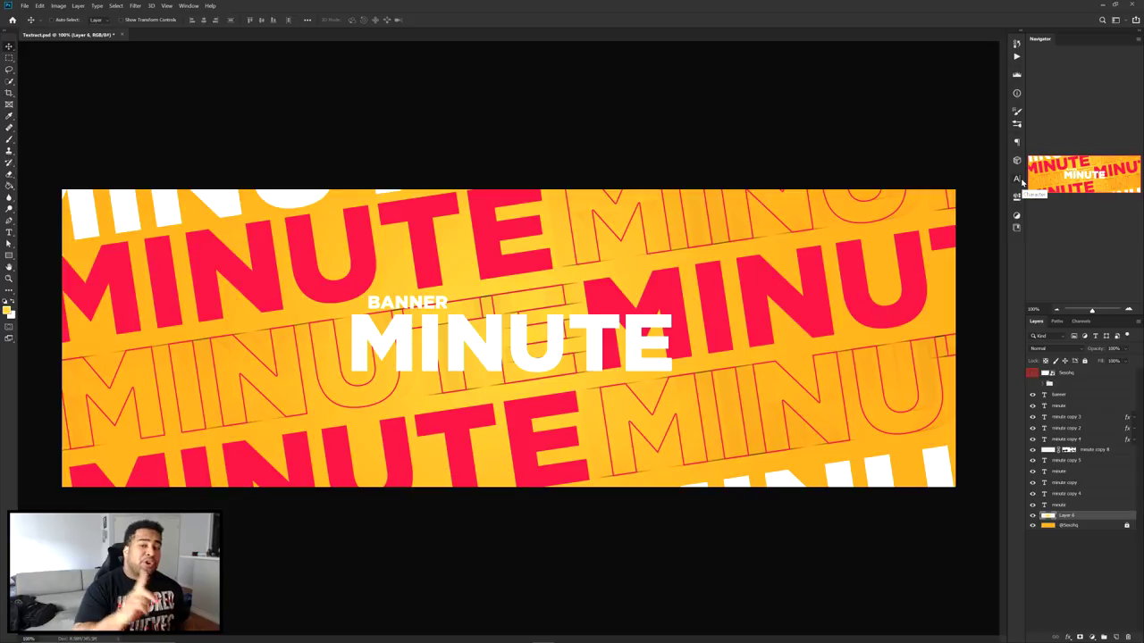
- Warp the yellow glow layer into an uneven shape across the background and reposition it behind the title
key(ctrl+t)
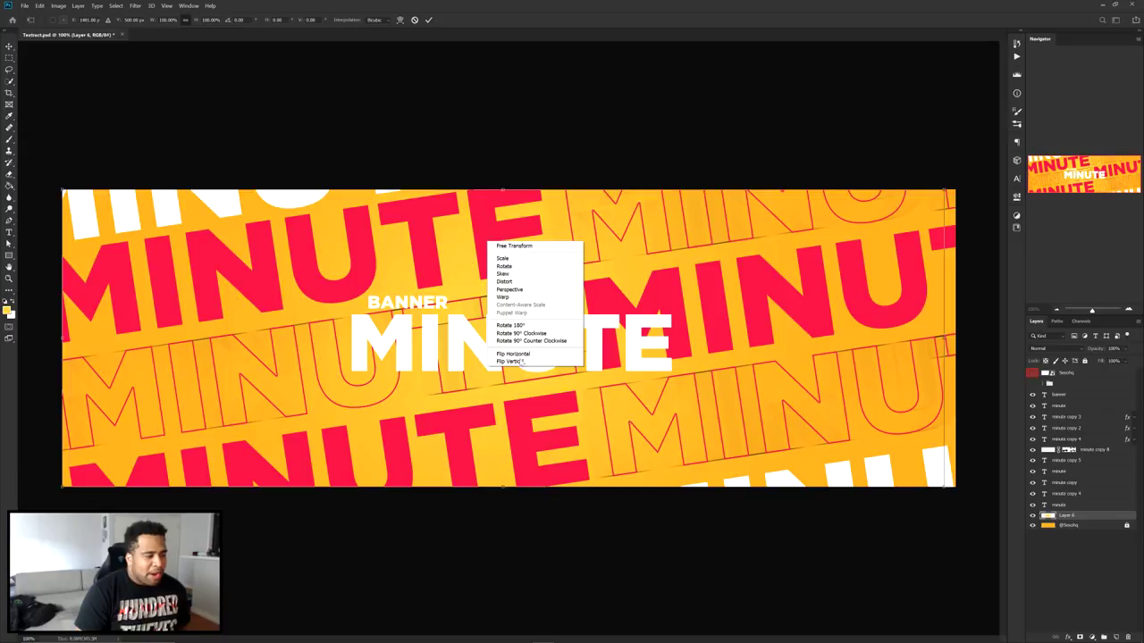
click(512, 298)
drag(469, 420, 694, 411)
drag(447, 273, 129, 264)
drag(536, 483, 724, 474)
drag(777, 518, 773, 541)
drag(699, 403, 836, 339)
drag(501, 406, 511, 284)
key(Return)
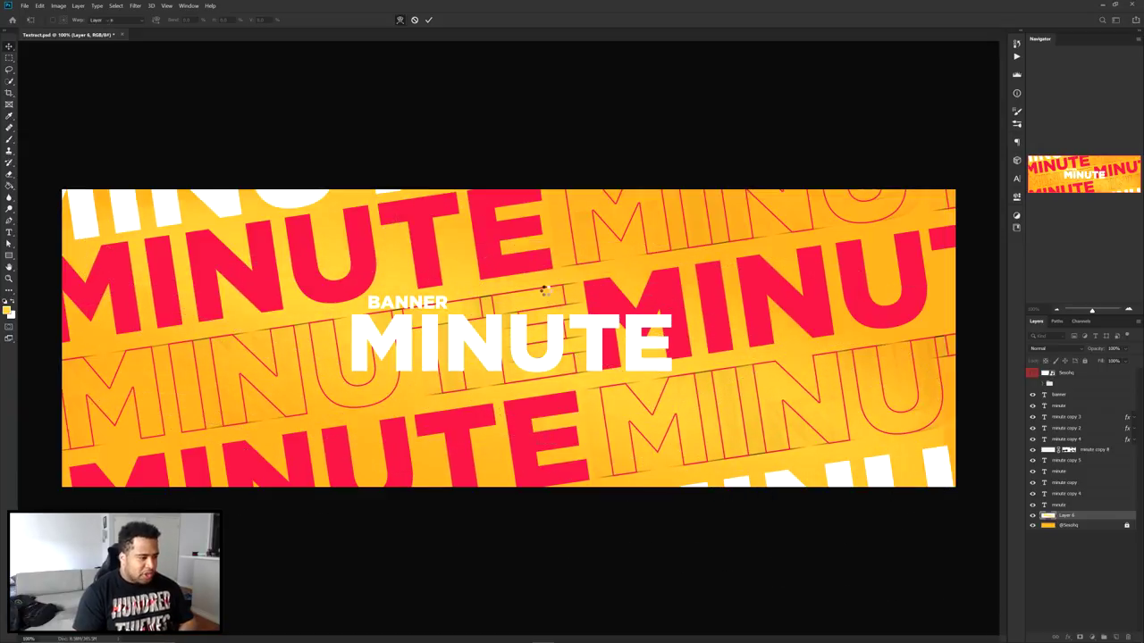
drag(527, 279, 549, 340)
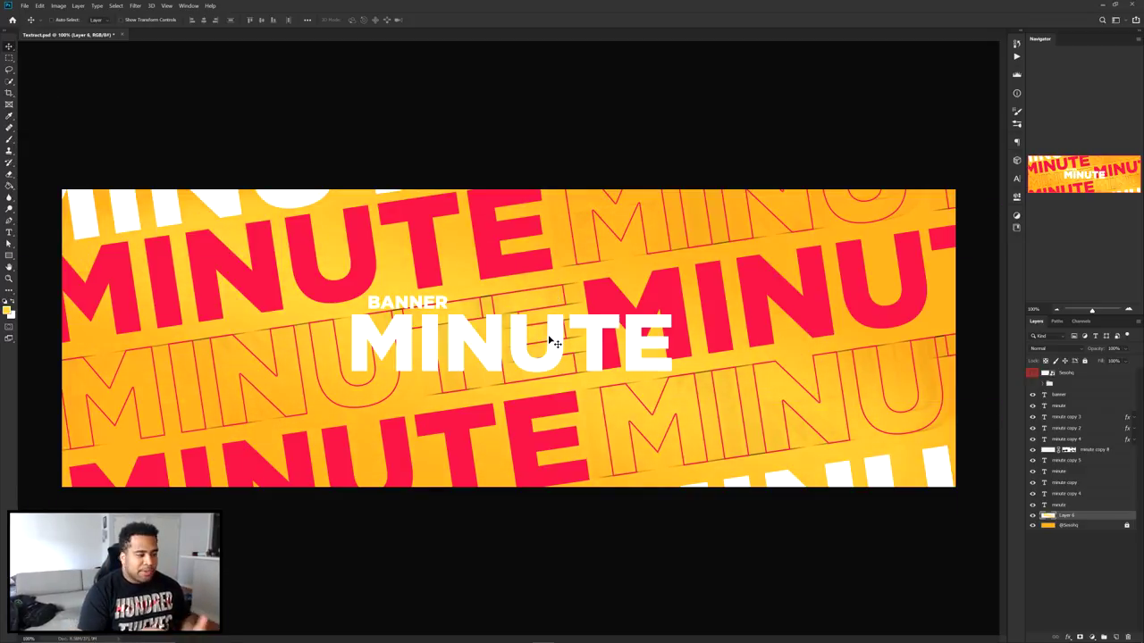
key(e)
alt+right_click(318, 268)
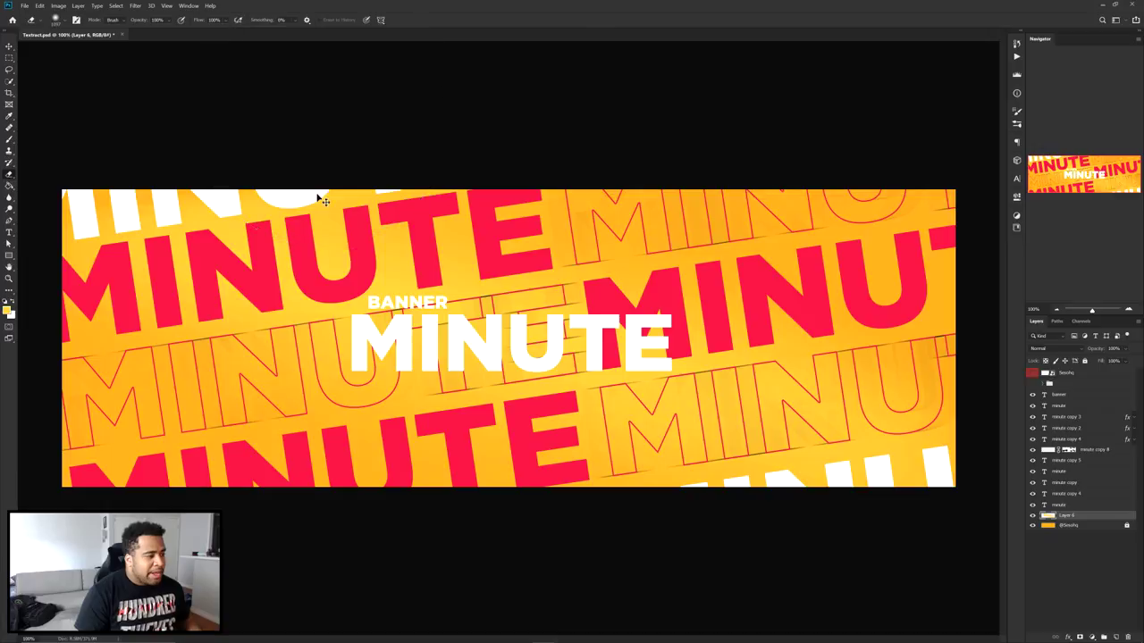
key(v)
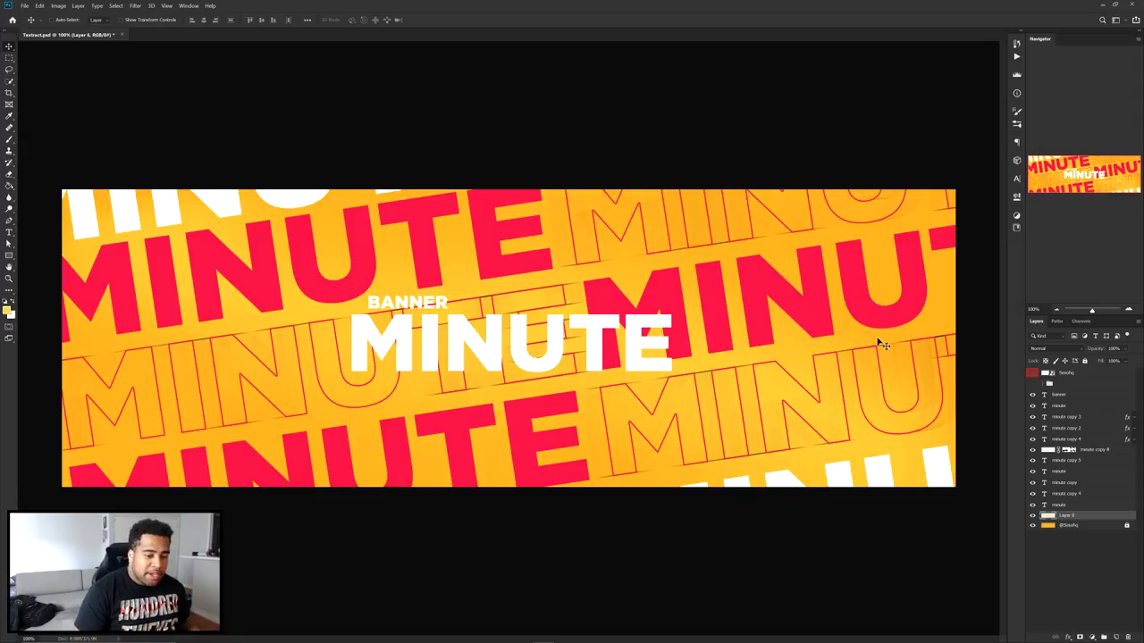
- Show the reference design briefly to compare it with the glowing background, and hide it again
click(1032, 384)
click(1032, 384)
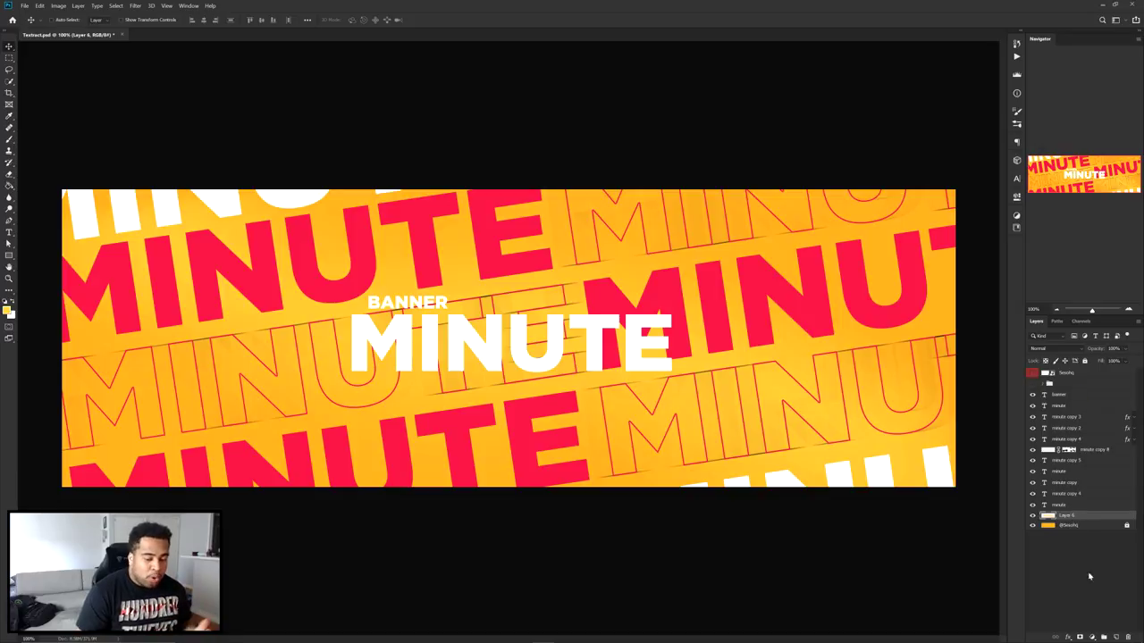
- Add a Brightness/Contrast adjustment above the glow layer with brightness 14 and contrast 24
click(1093, 637)
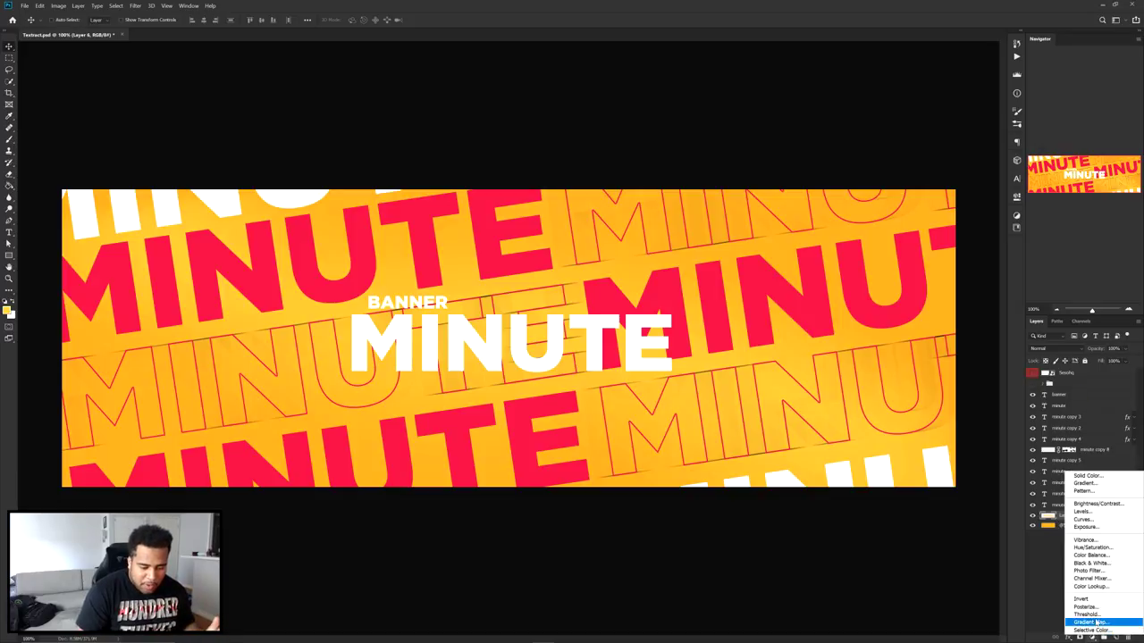
click(1097, 505)
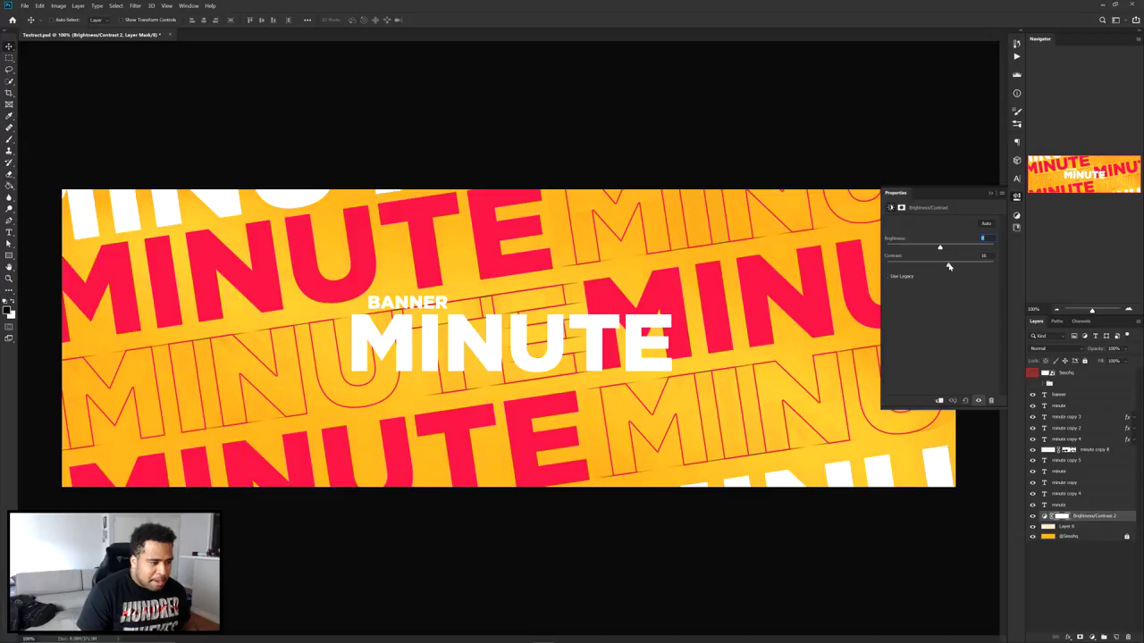
drag(940, 249, 944, 249)
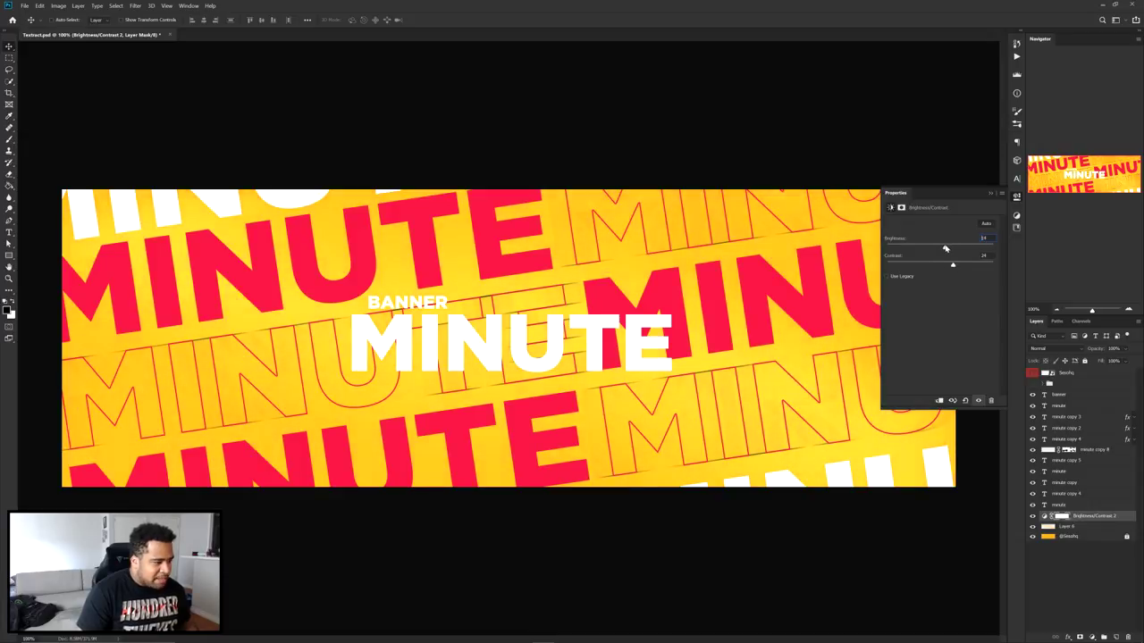
click(1015, 198)
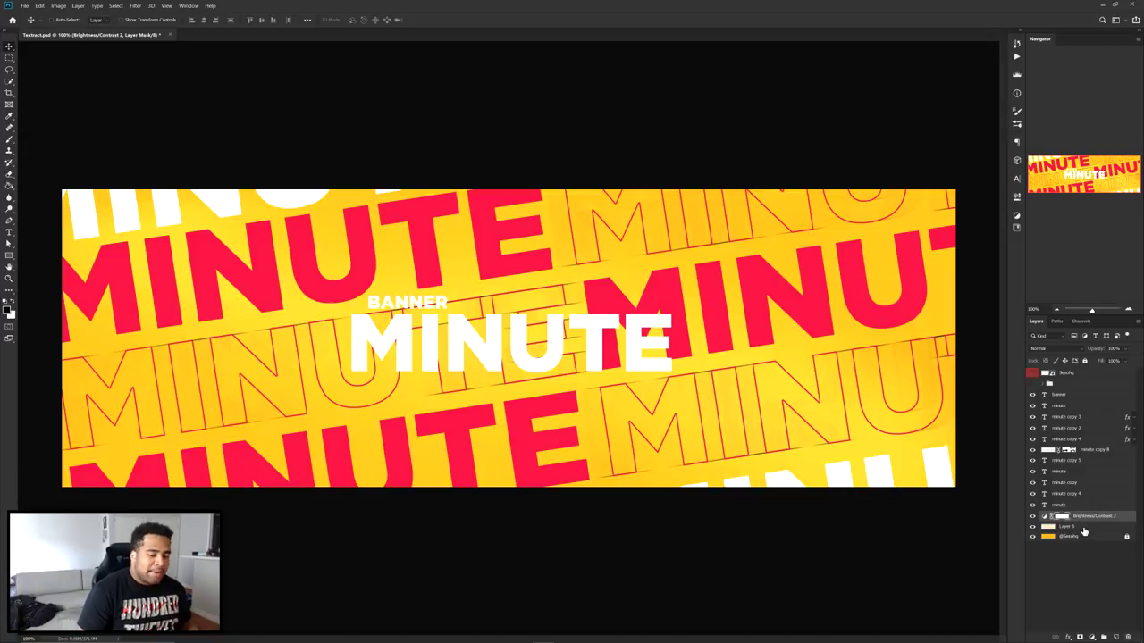
- Add a new layer above the adjustment and select a full-height vertical rectangle over the banner's left part
click(1114, 636)
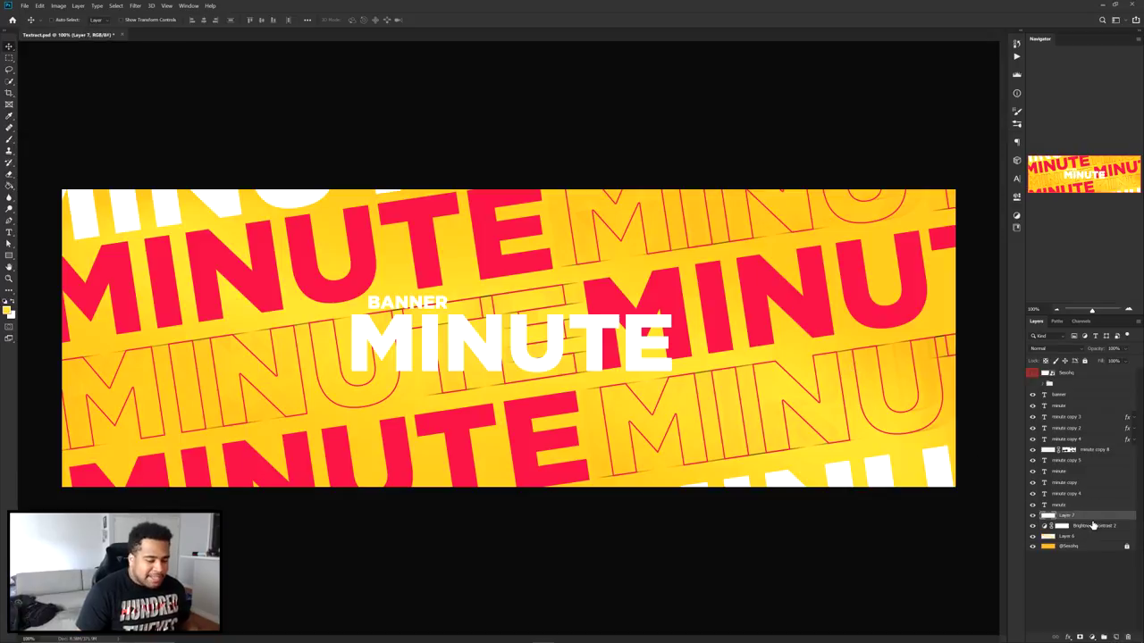
key(m)
drag(75, 167, 273, 519)
drag(196, 402, 212, 398)
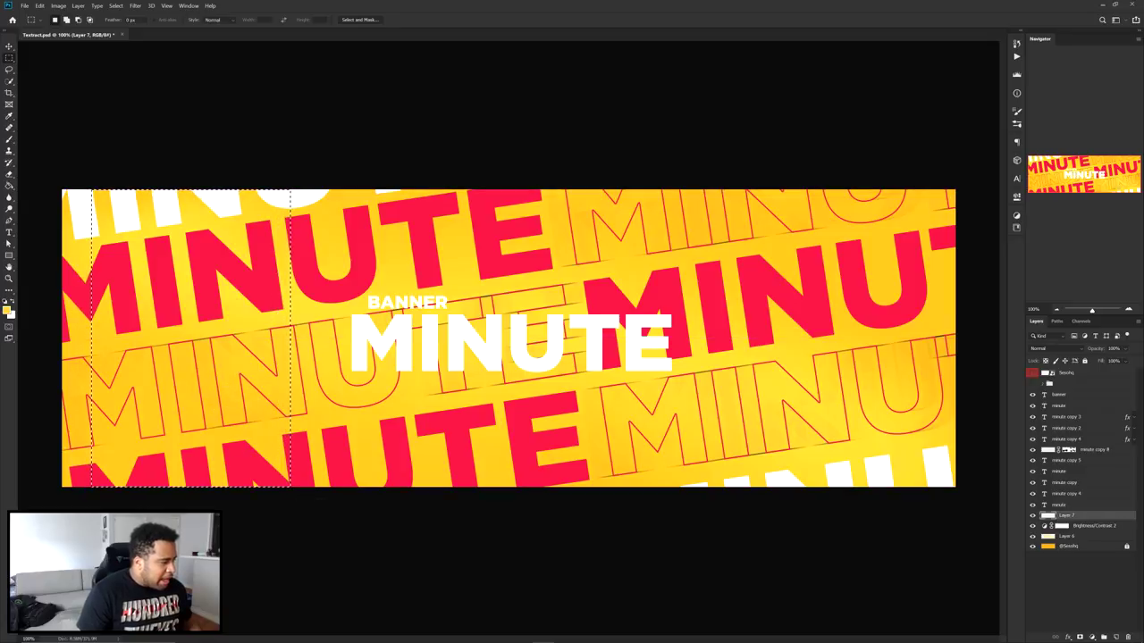
- Fill the selected rectangle with black (000000), deselect it, and view the banner in full screen mode
click(8, 309)
text(000000)
key(Return)
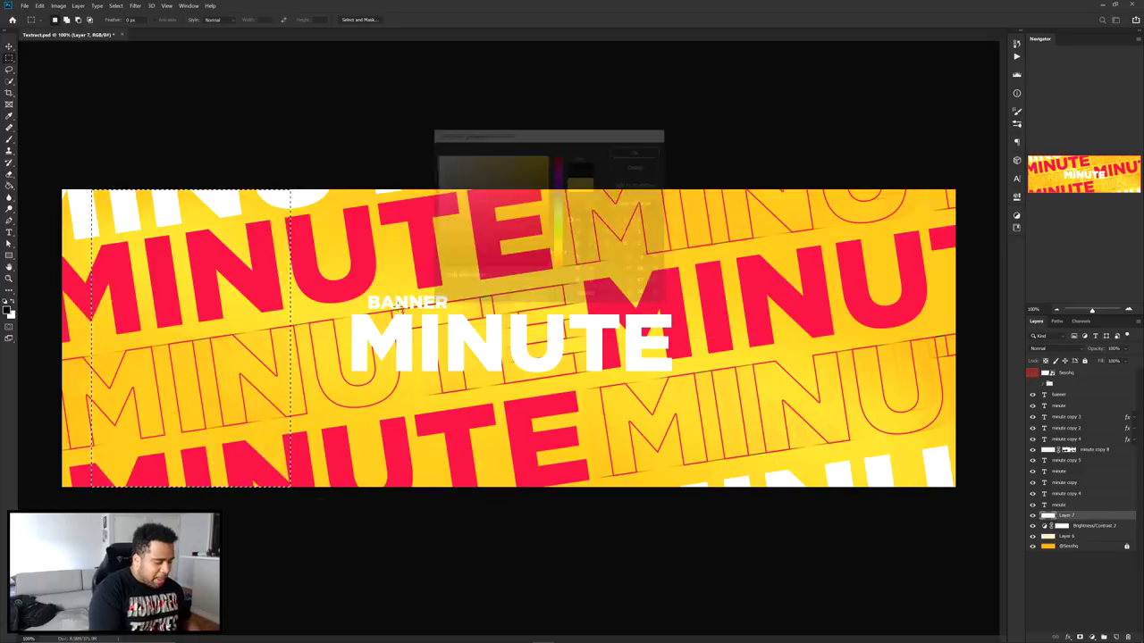
key(alt+BackSpace)
key(v)
key(f)
key(ctrl+d)
drag(646, 323, 590, 304)
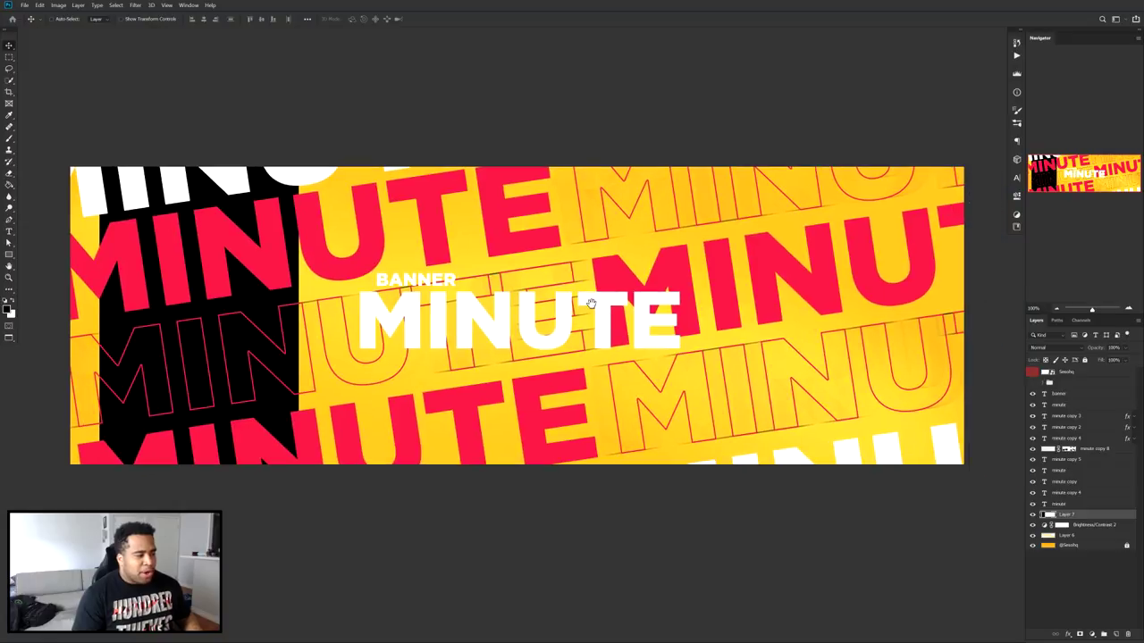
- Hide the black rectangle, show the S logo near the title, and place a duplicate of it beneath the background texts
click(1033, 516)
click(1033, 372)
click(1072, 372)
drag(612, 403, 515, 319)
key(ctrl+j)
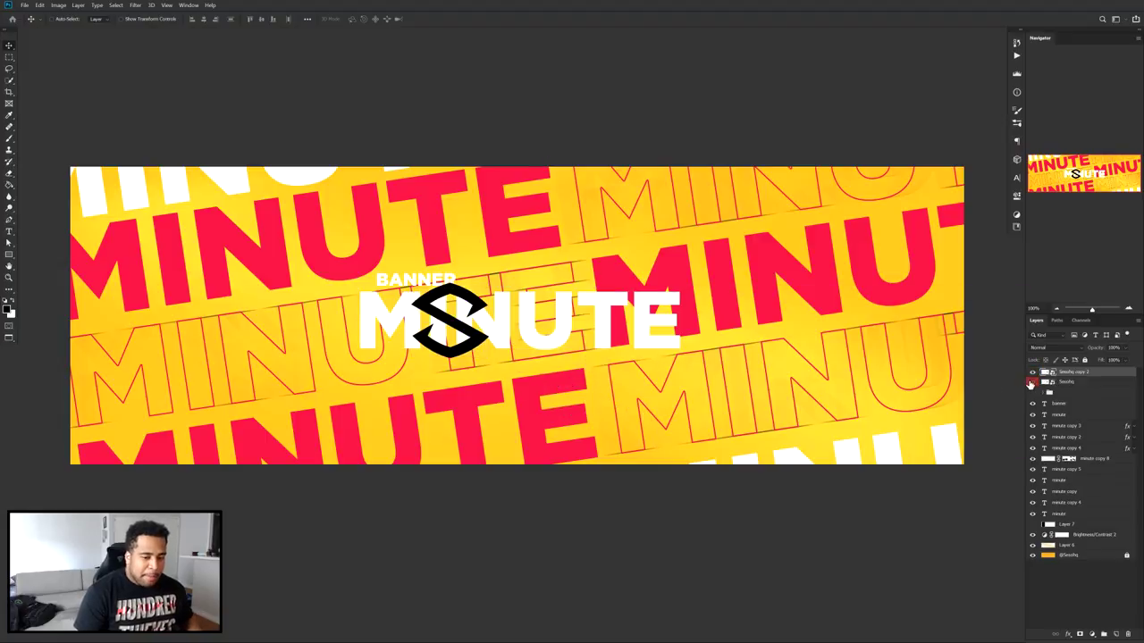
drag(1101, 374, 1087, 527)
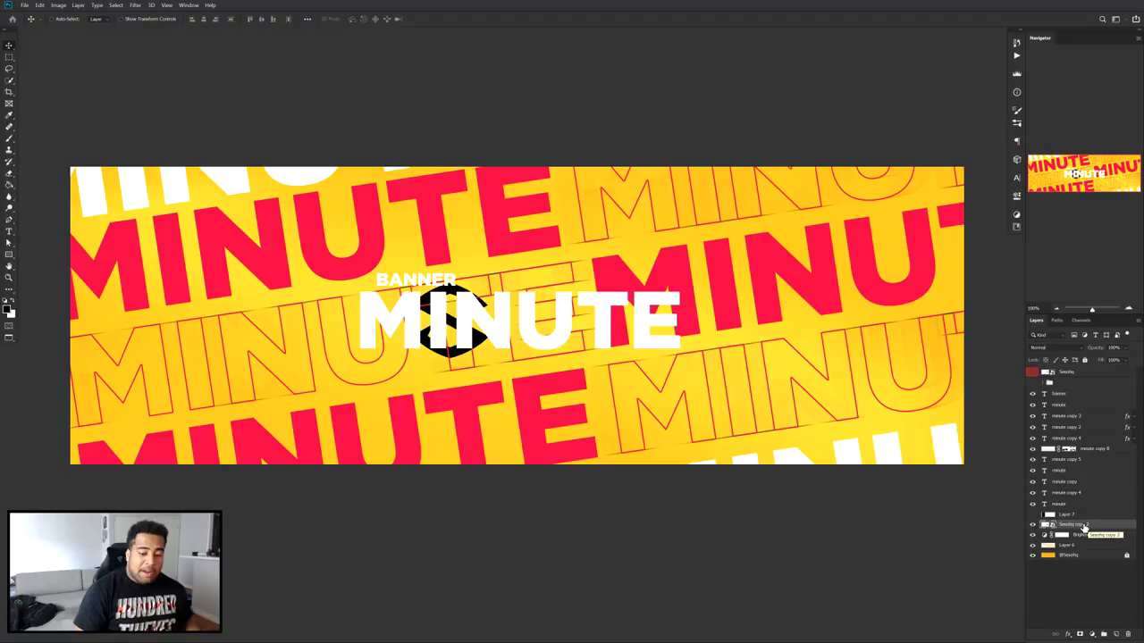
- Try enlarging the duplicated black S logo so that it spans the banner behind the texts
key(ctrl+t)
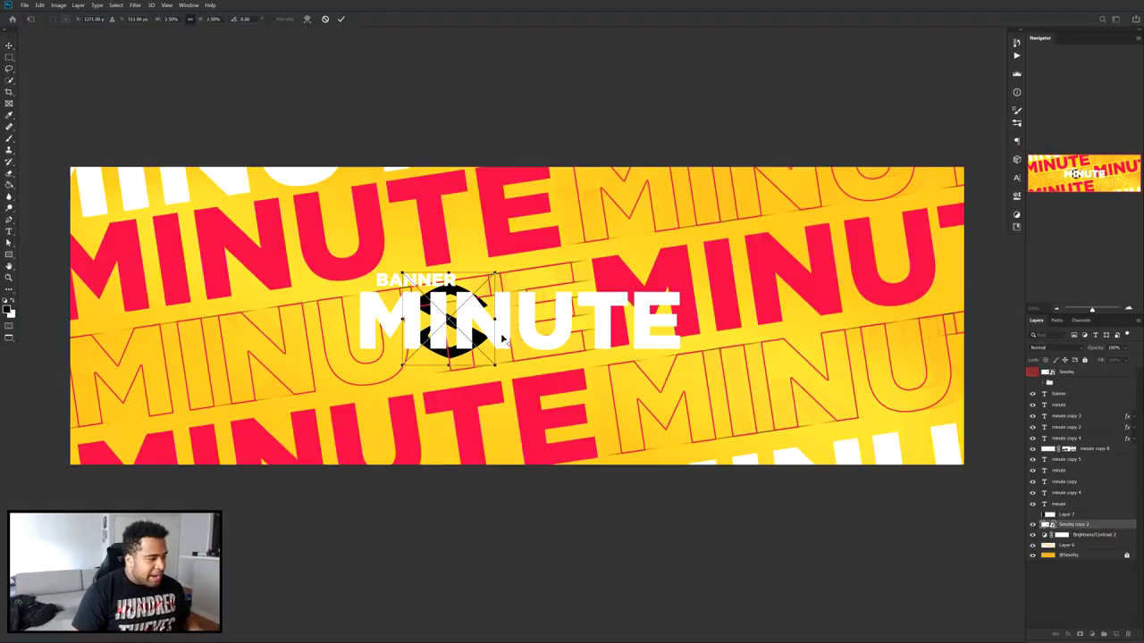
drag(509, 319, 588, 370)
drag(583, 447, 569, 371)
key(Return)
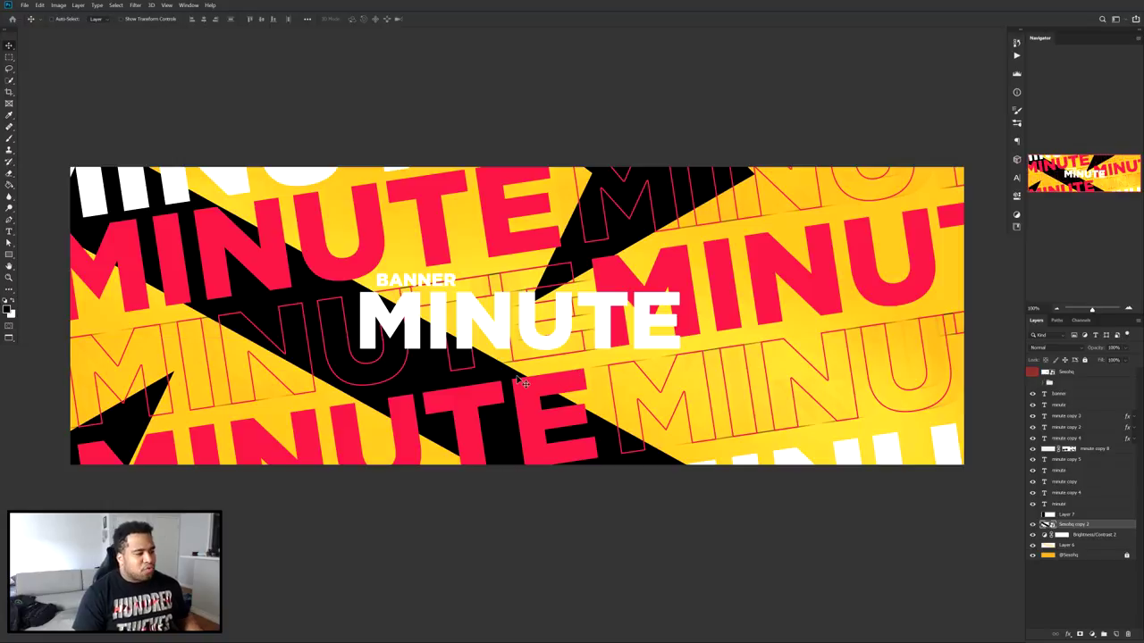
- Inspect the enlarged logo behind the texts up close and delete that logo copy
scroll(397, 297, up, 3)
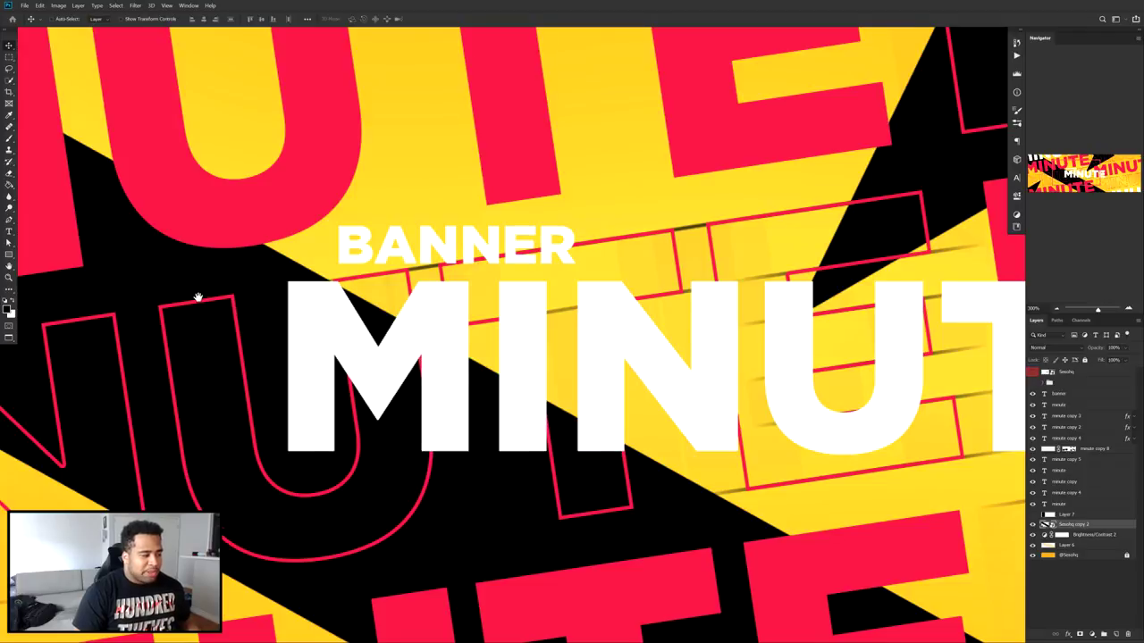
drag(199, 298, 657, 207)
scroll(562, 271, down, 4)
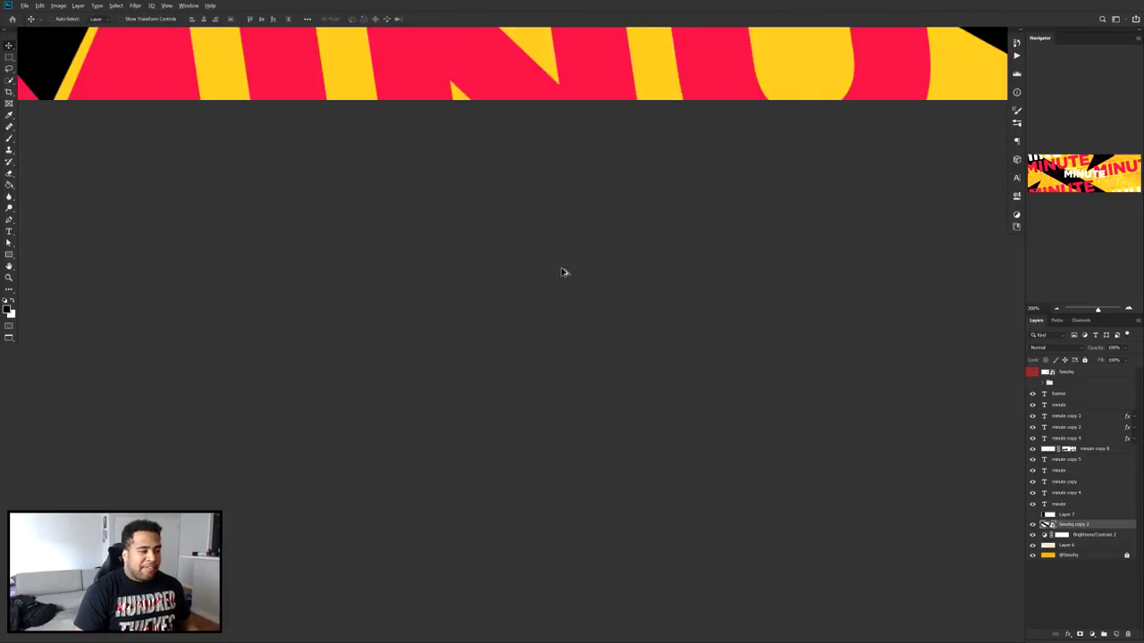
drag(562, 274, 491, 412)
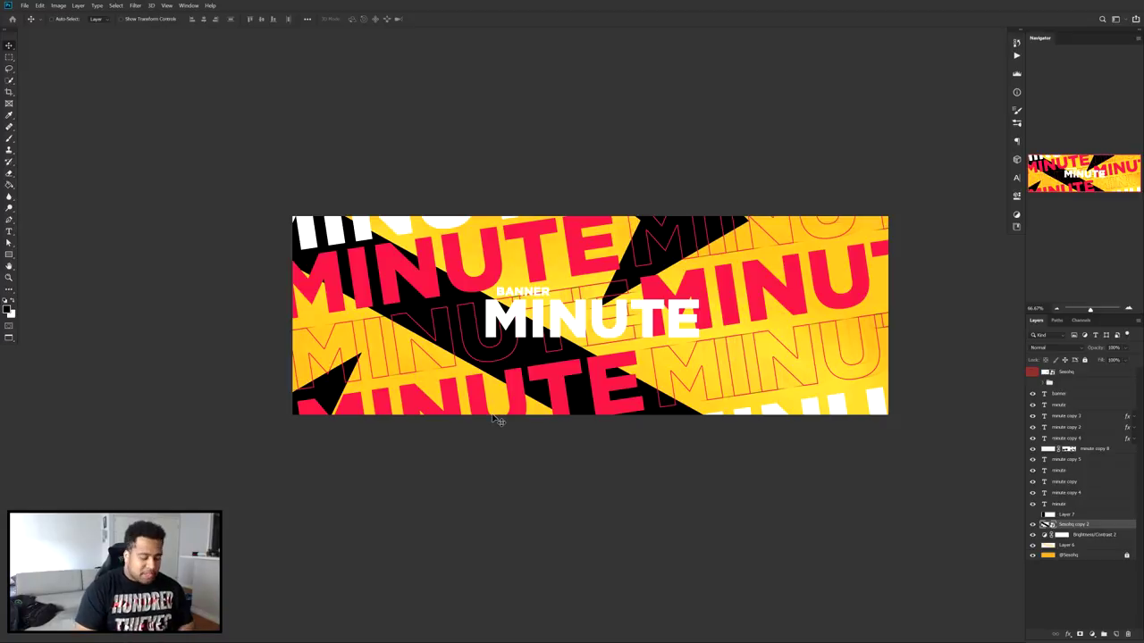
key(Delete)
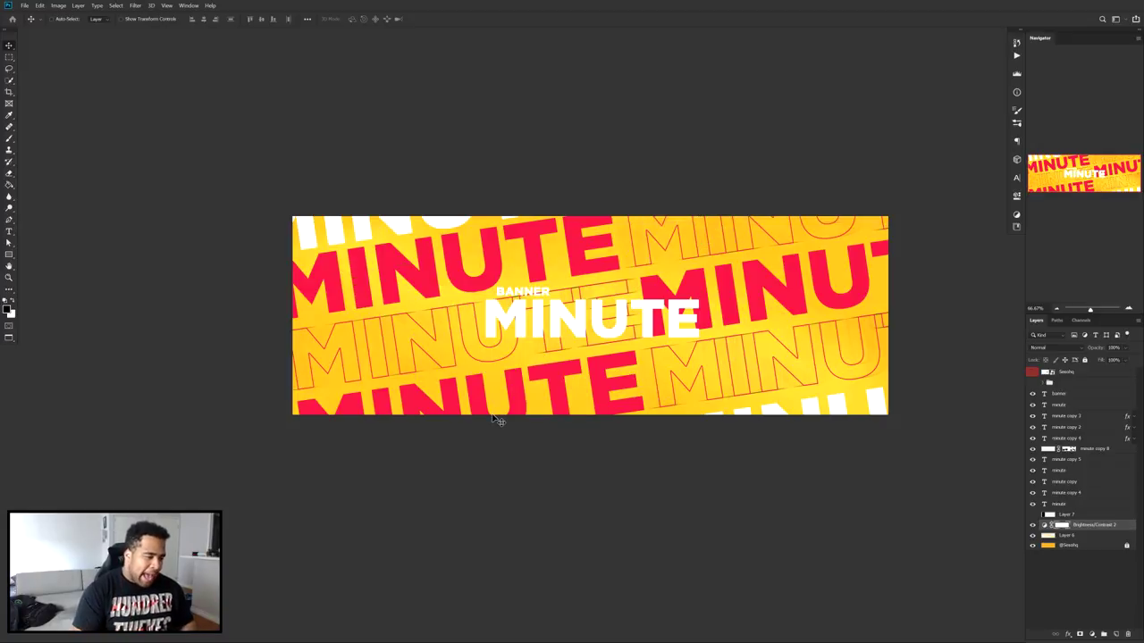
- Show the black rectangle and the S logo again, placing the logo on the rectangle and inverting it to white
click(1033, 516)
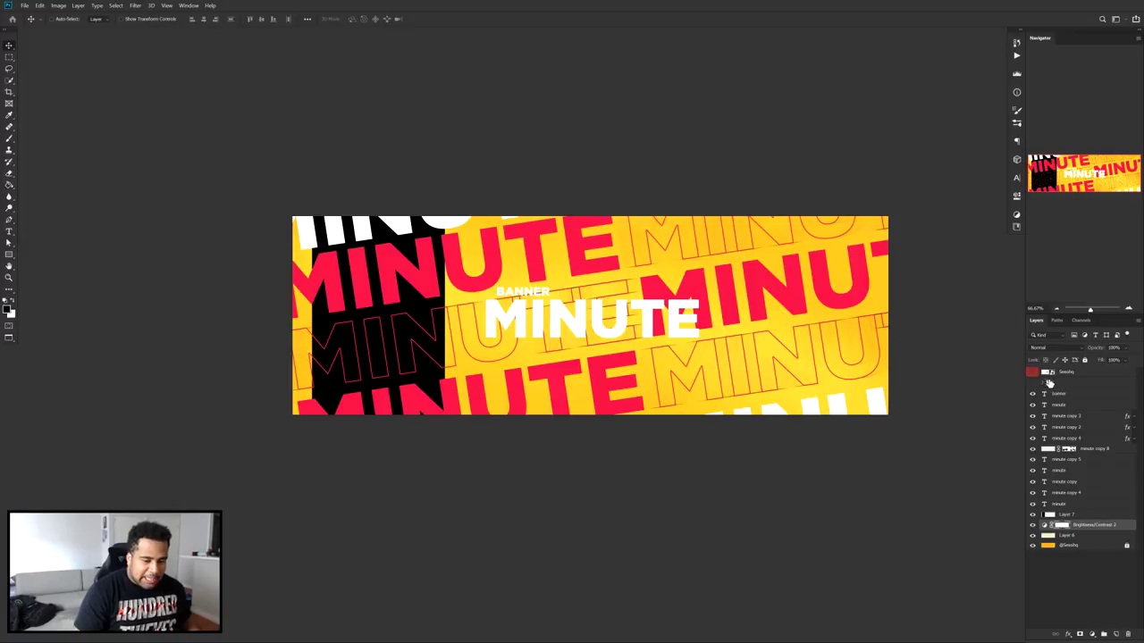
click(1033, 372)
drag(567, 375, 454, 364)
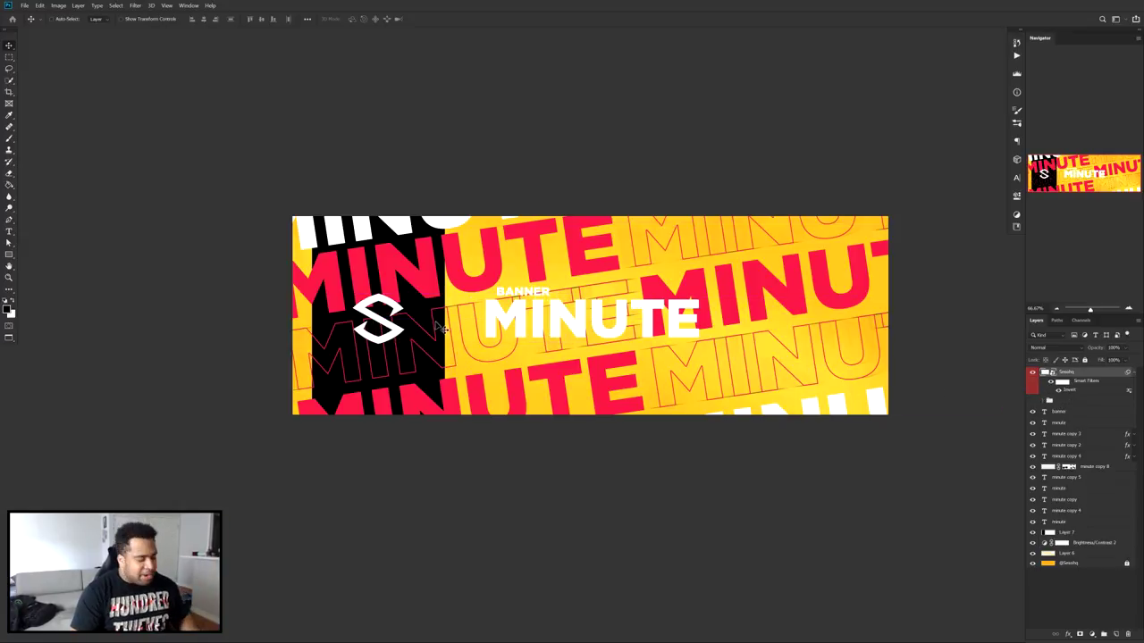
- Scale the white S logo down slightly and shift it a little upward on the black rectangle
key(ctrl+t)
drag(407, 317, 409, 319)
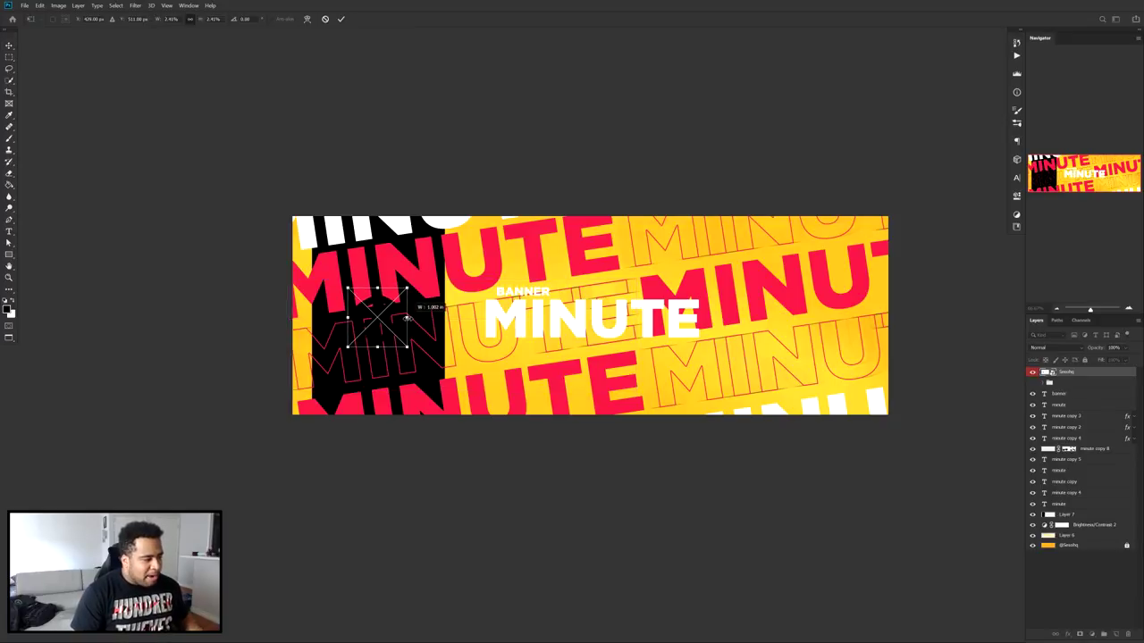
key(Return)
drag(393, 321, 393, 325)
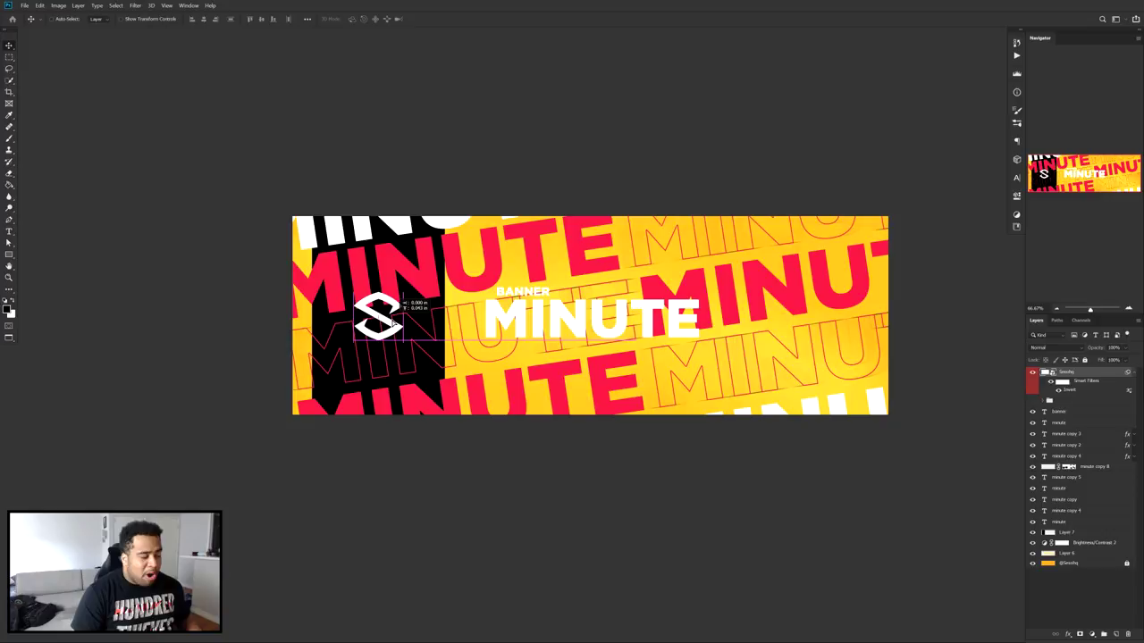
- Try repositioning the white MINUTE text at the banner's upper edge, undoing each move
click(402, 229)
drag(399, 230, 563, 289)
key(ctrl+z)
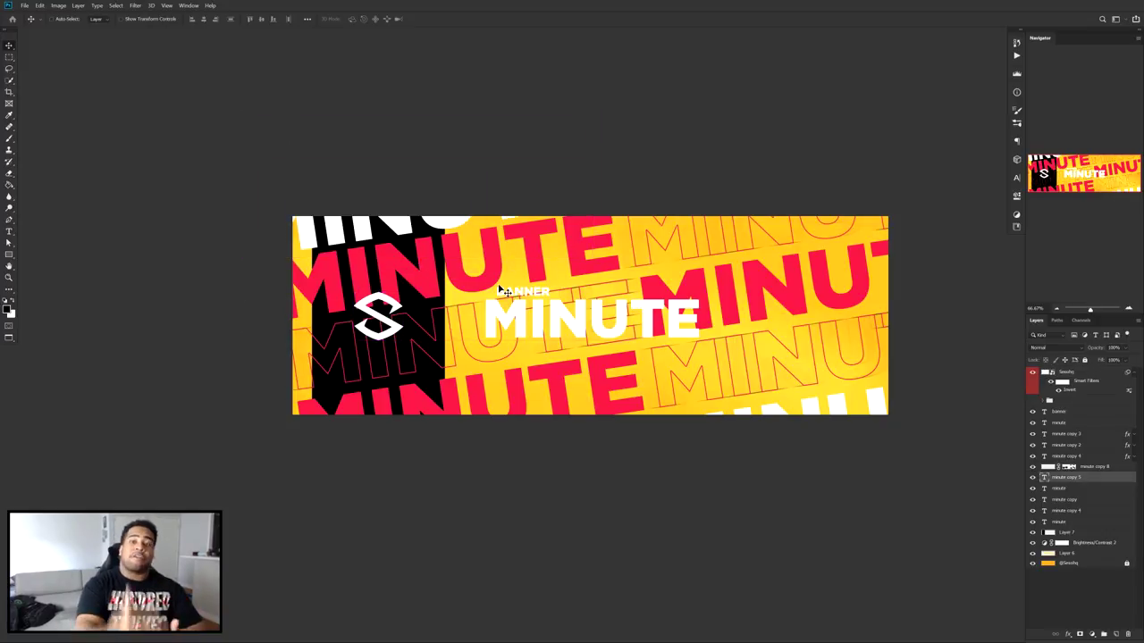
drag(386, 217, 612, 147)
key(ctrl+z)
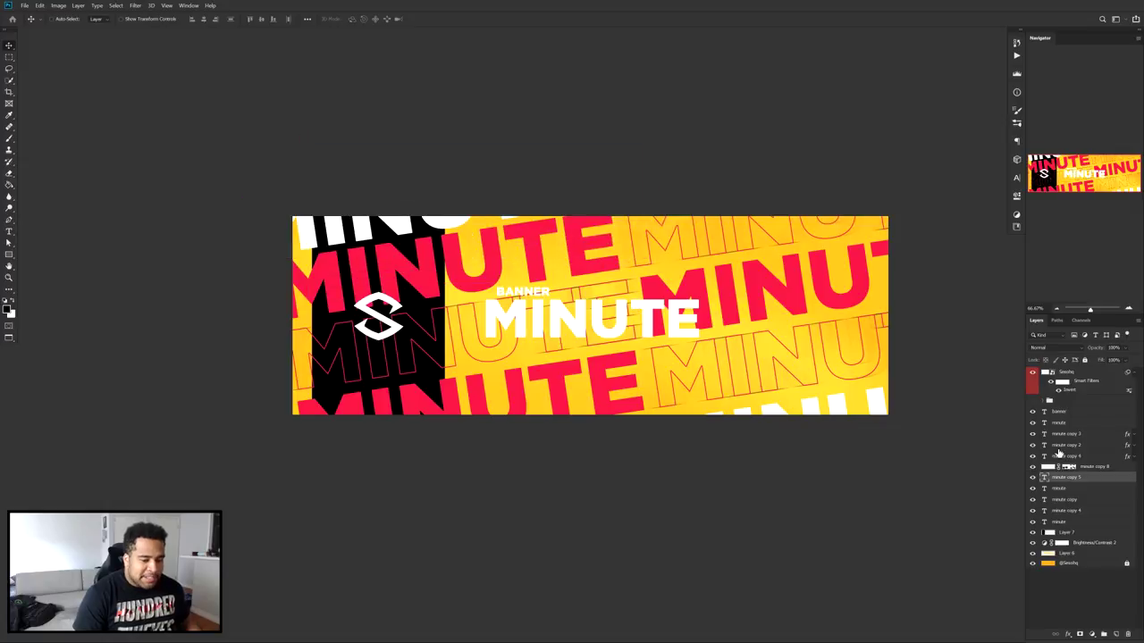
- Place the upper white MINUTE text and the left outlined MINUTE text behind the black rectangle and check the banner
drag(1072, 478, 1069, 536)
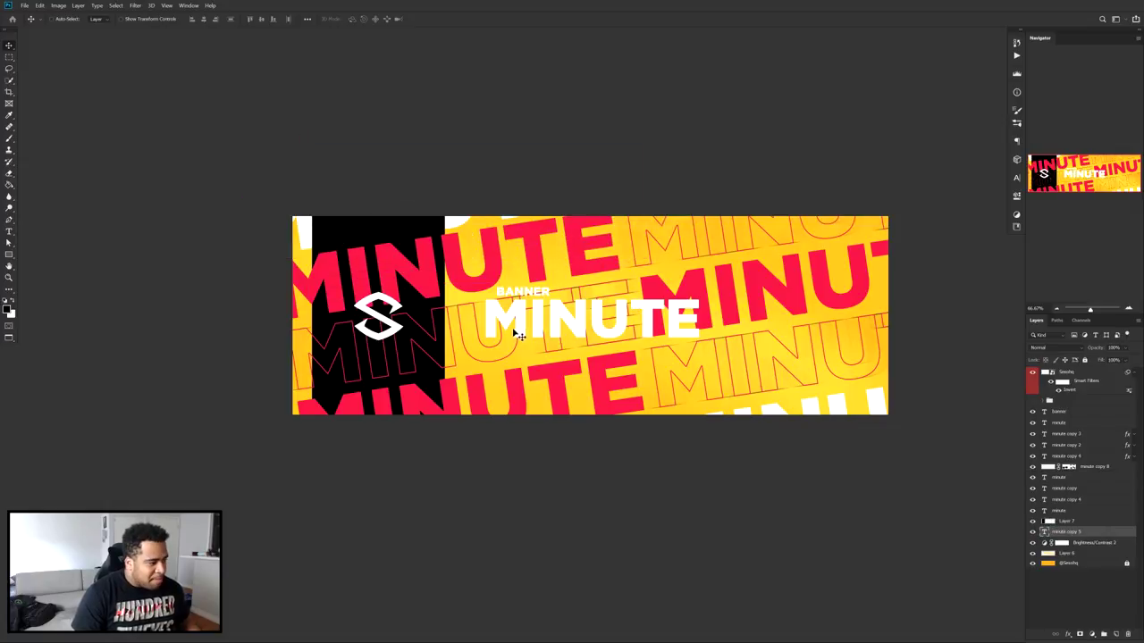
click(455, 374)
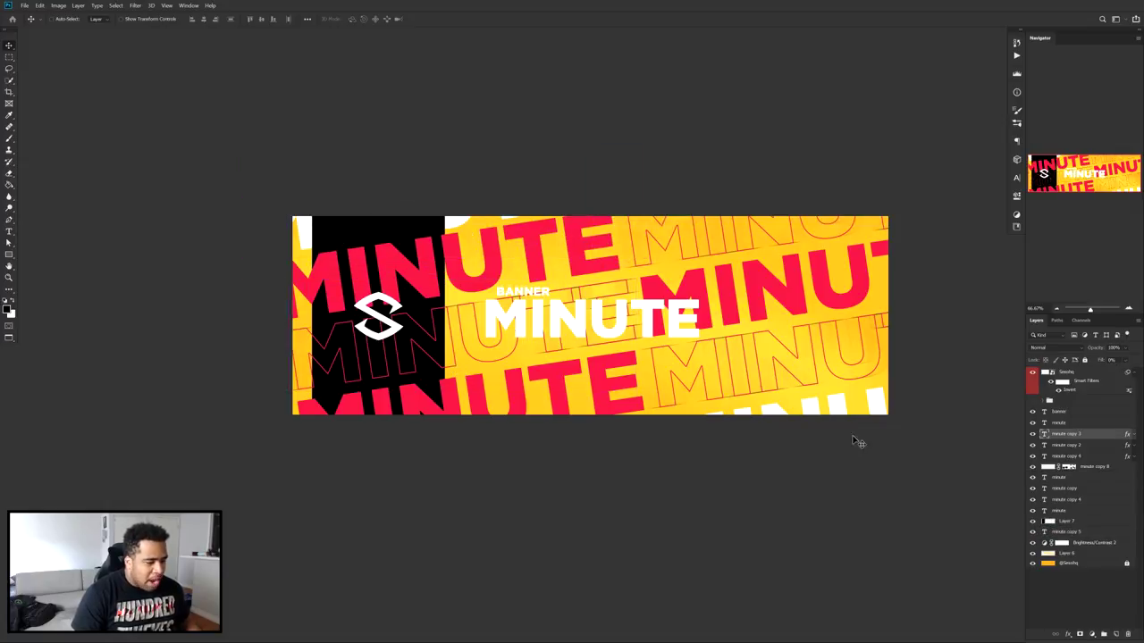
drag(1074, 434, 1070, 527)
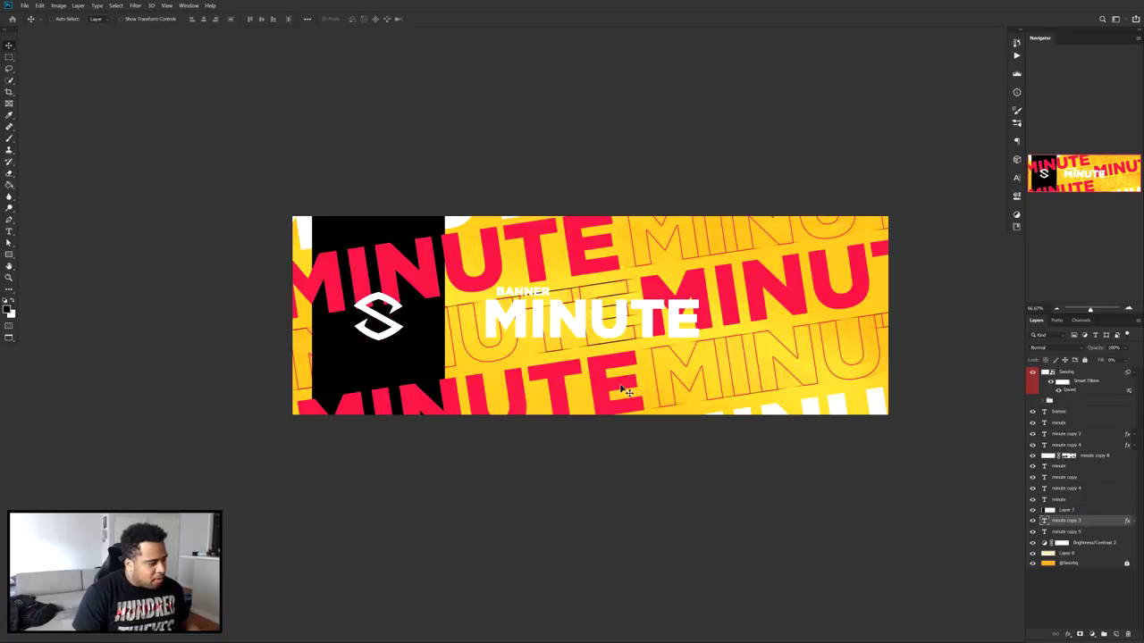
key(f)
key(f)
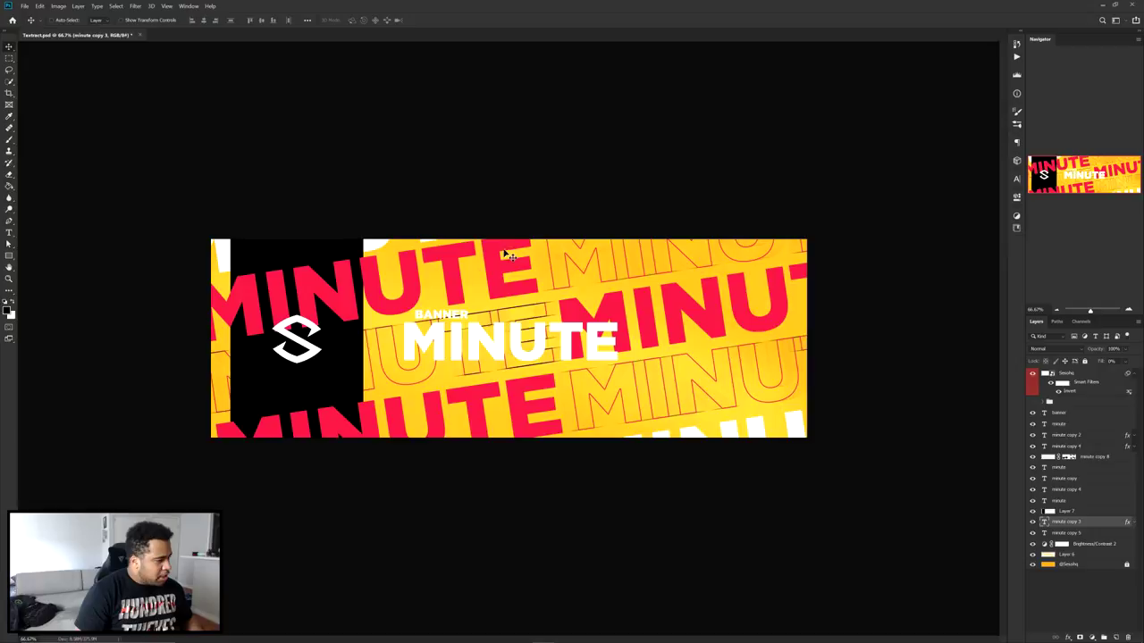
key(f)
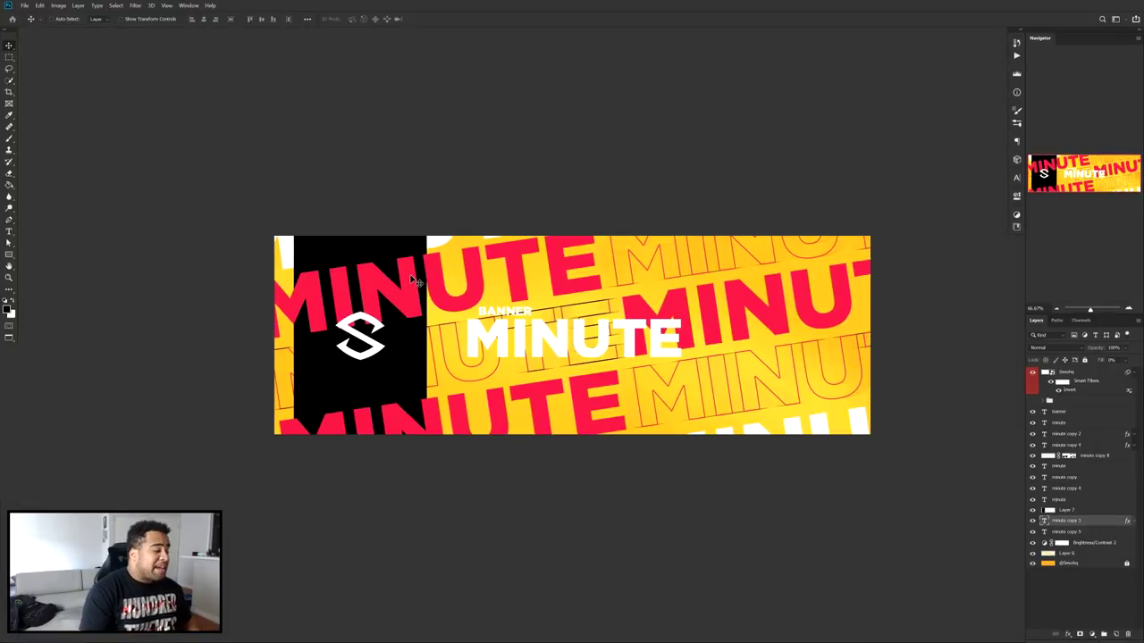
- Add a drop shadow to the white MINUTE title and color it orange, based on the yellow sampled from the background
ctrl+click(585, 335)
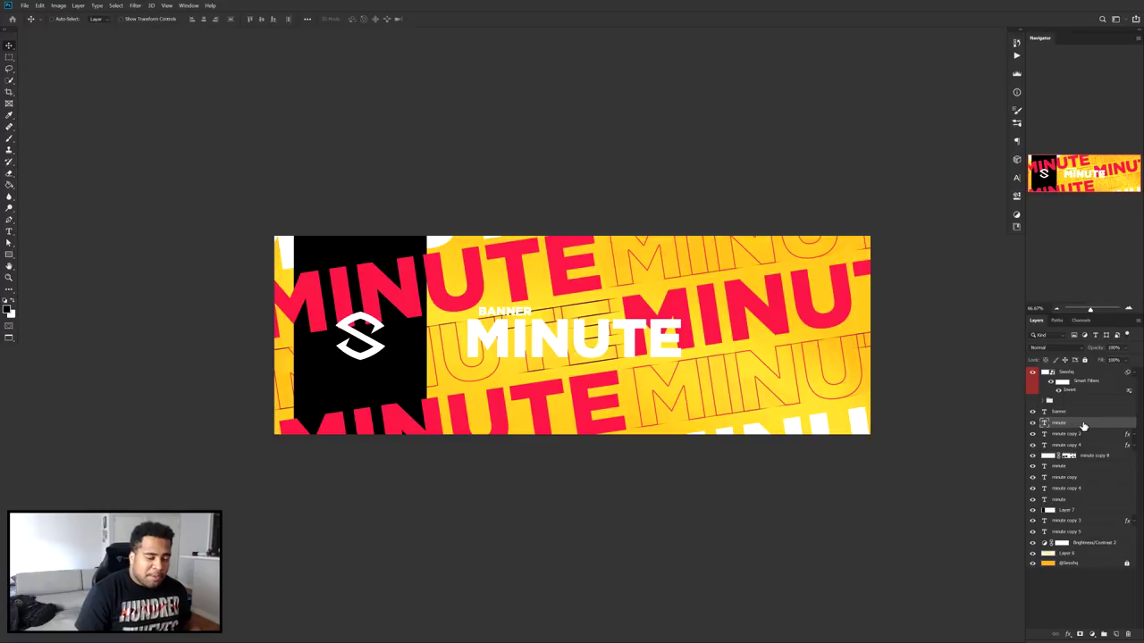
click(713, 273)
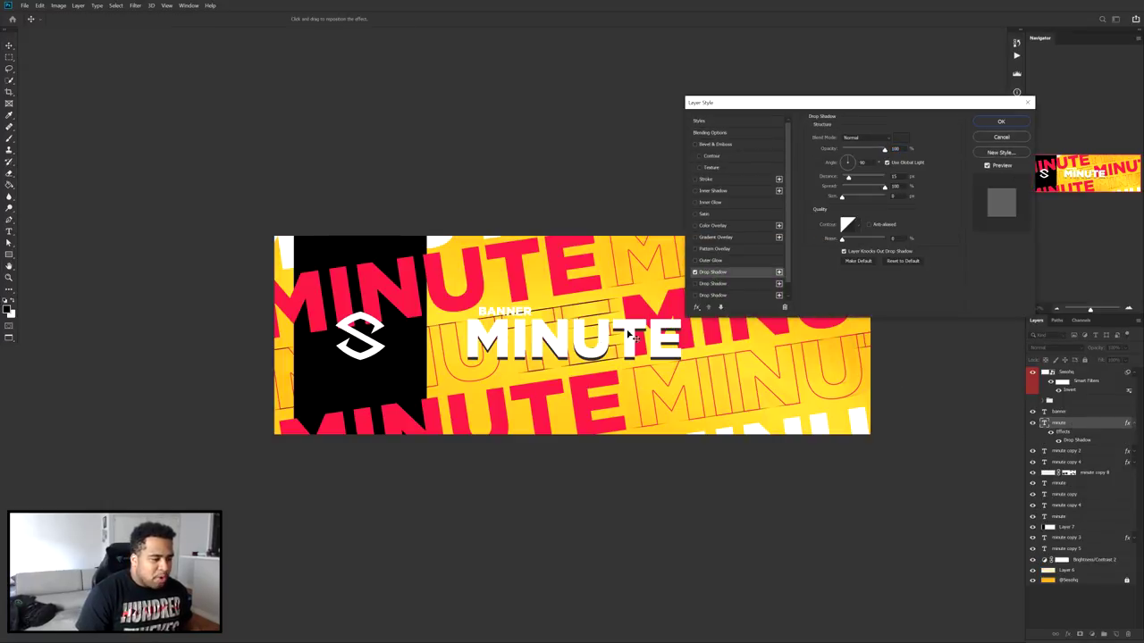
click(902, 138)
click(705, 346)
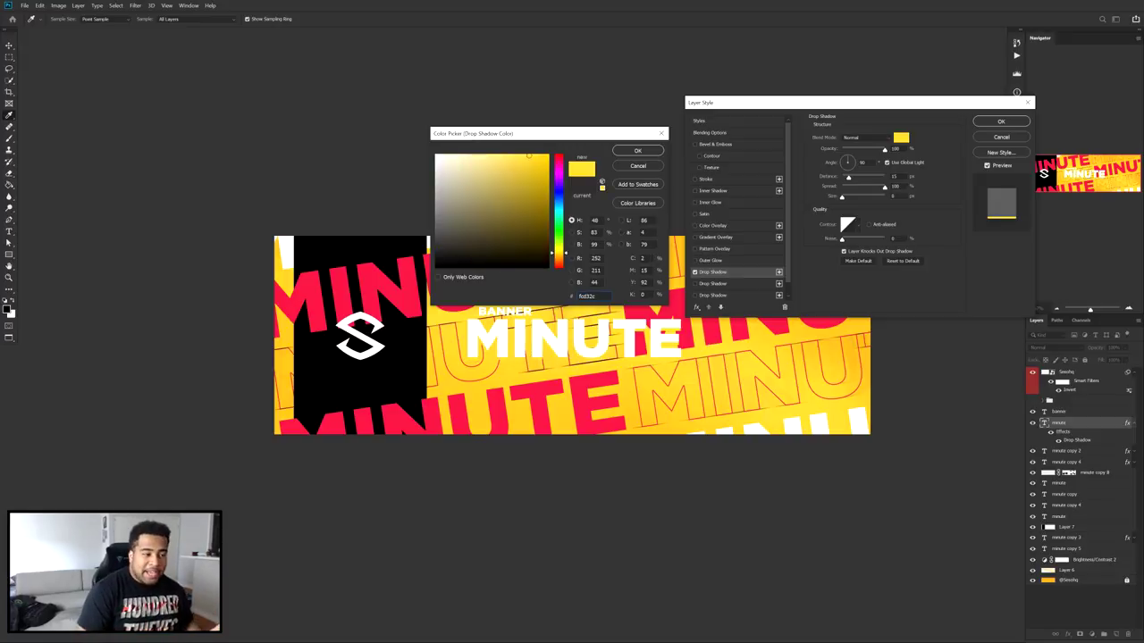
drag(559, 256, 562, 260)
drag(535, 161, 539, 176)
click(637, 150)
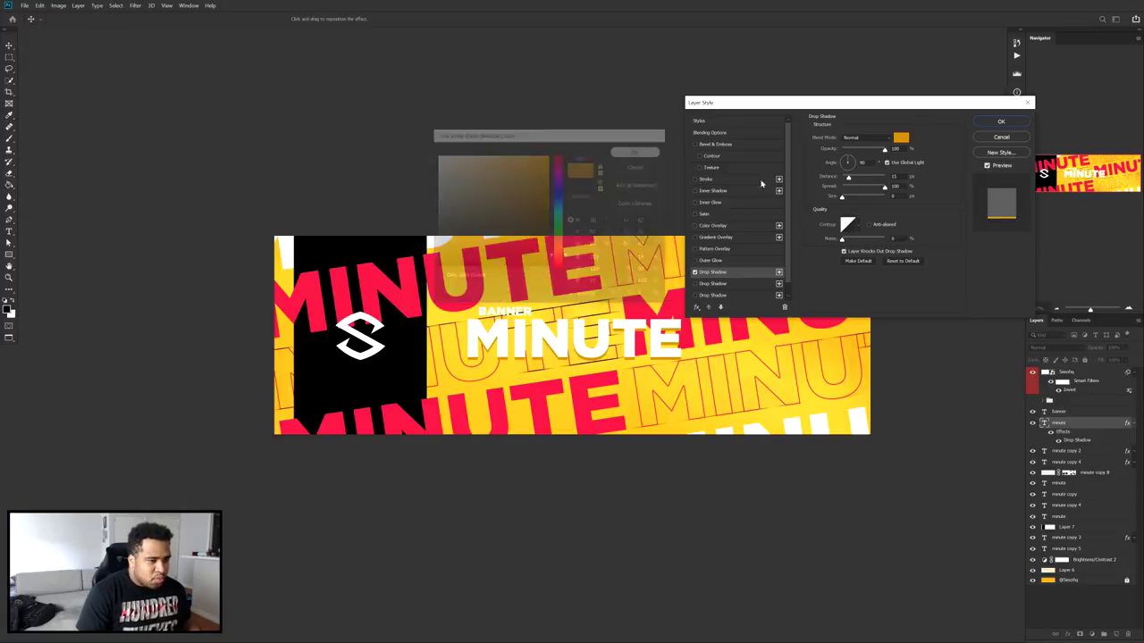
- Soften the title's drop shadow with lower opacity, a shorter distance, 0% spread and a small size
drag(847, 177, 845, 179)
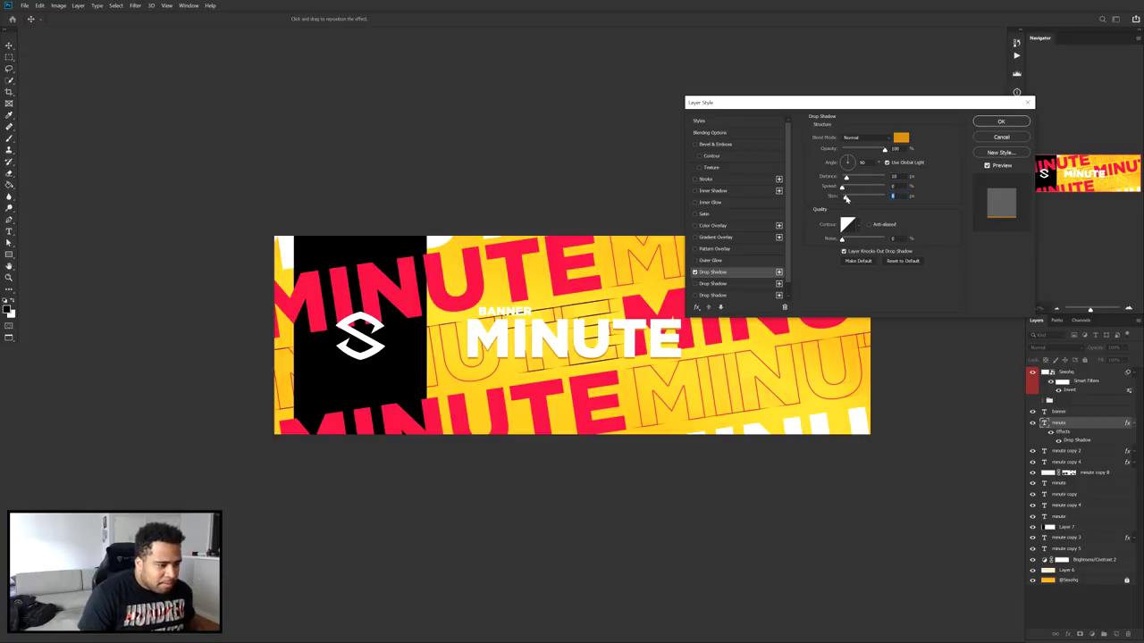
drag(847, 176, 848, 180)
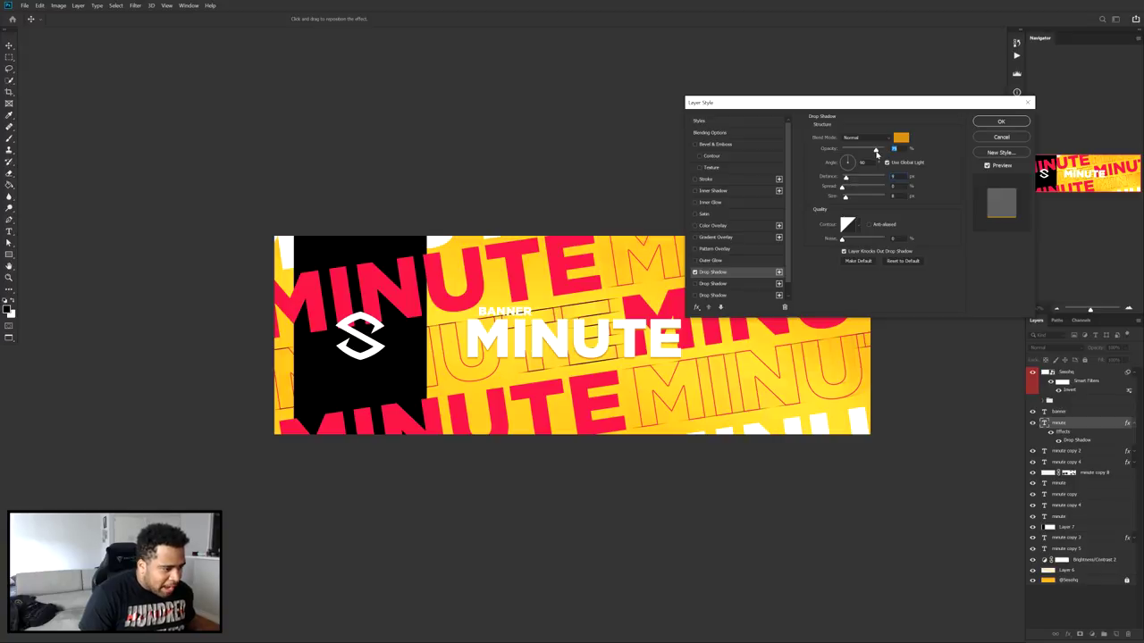
click(1001, 121)
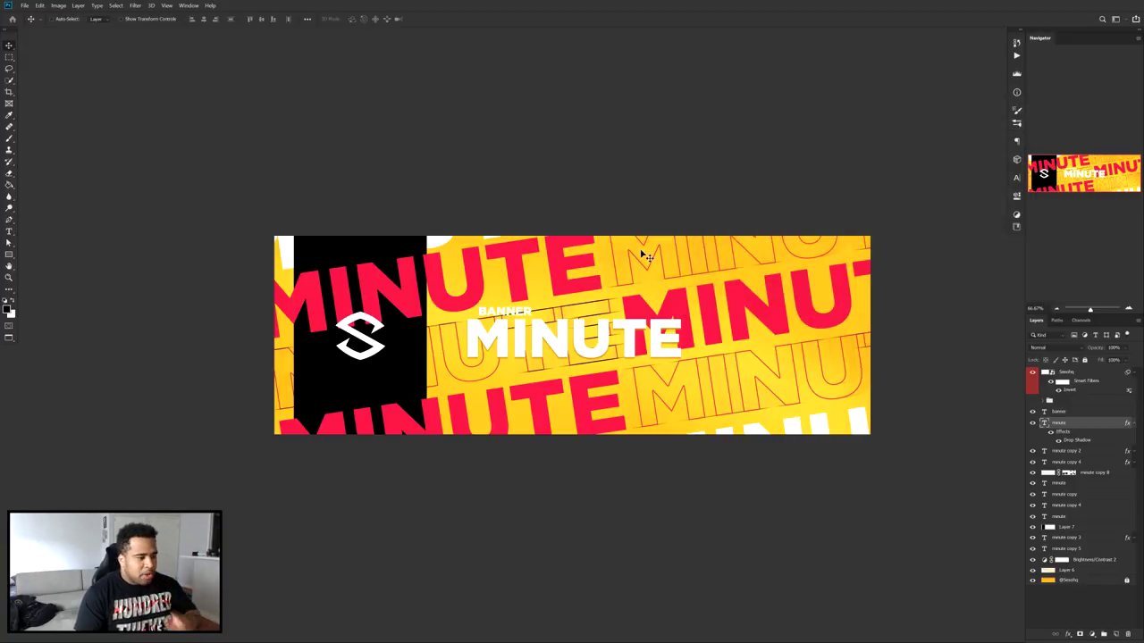
- Fill a rectangular selection around the word BANNER with black on a new layer beneath that text
scroll(501, 322, up, 2)
drag(511, 326, 521, 306)
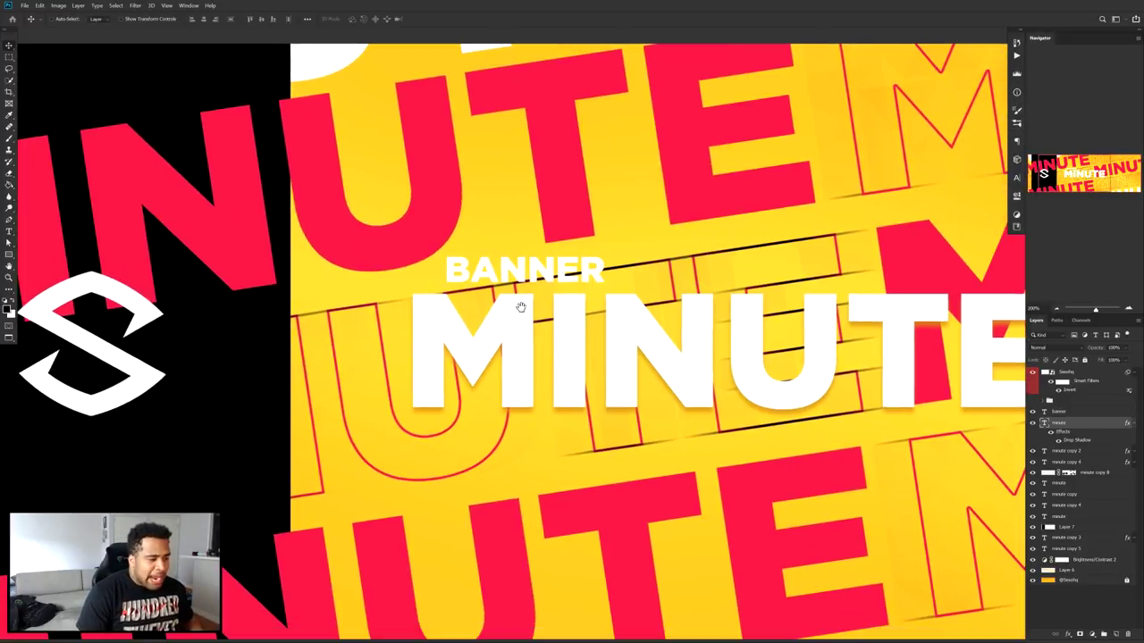
click(1115, 634)
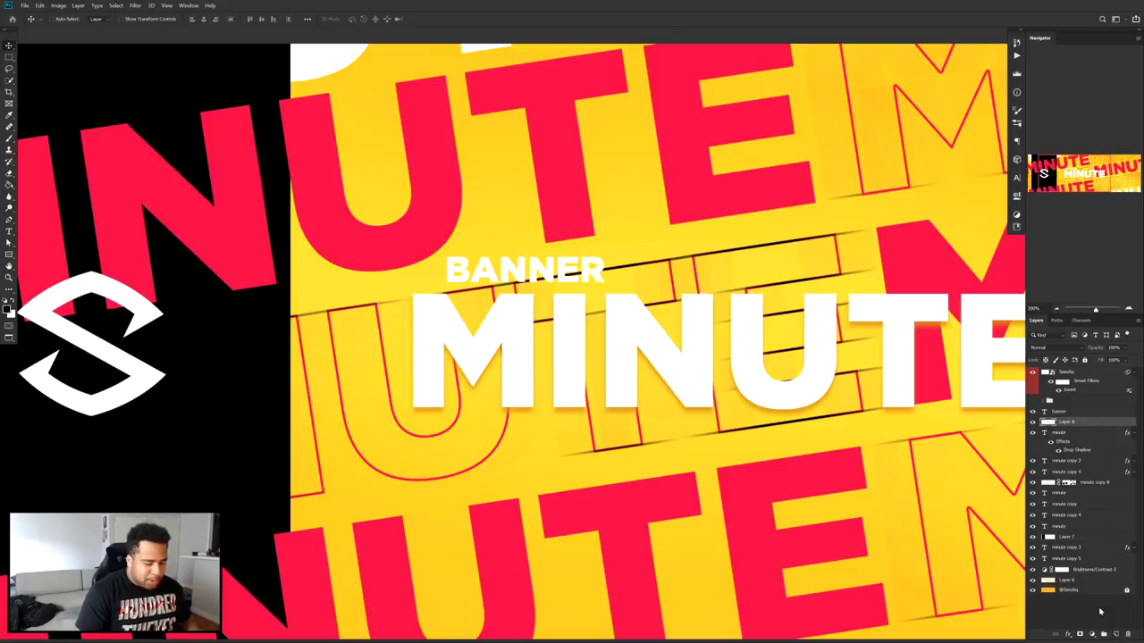
key(m)
drag(418, 250, 712, 320)
key(alt+BackSpace)
key(ctrl+z)
key(ctrl+BackSpace)
- Resize the black box so it fits closely around the word BANNER
key(v)
scroll(560, 272, down, 2)
key(ctrl+t)
drag(630, 323, 630, 338)
key(Return)
- Try a duplicate of the black box behind the lower part of the MINUTE title, and delete it
drag(1068, 421, 1069, 463)
drag(723, 359, 756, 344)
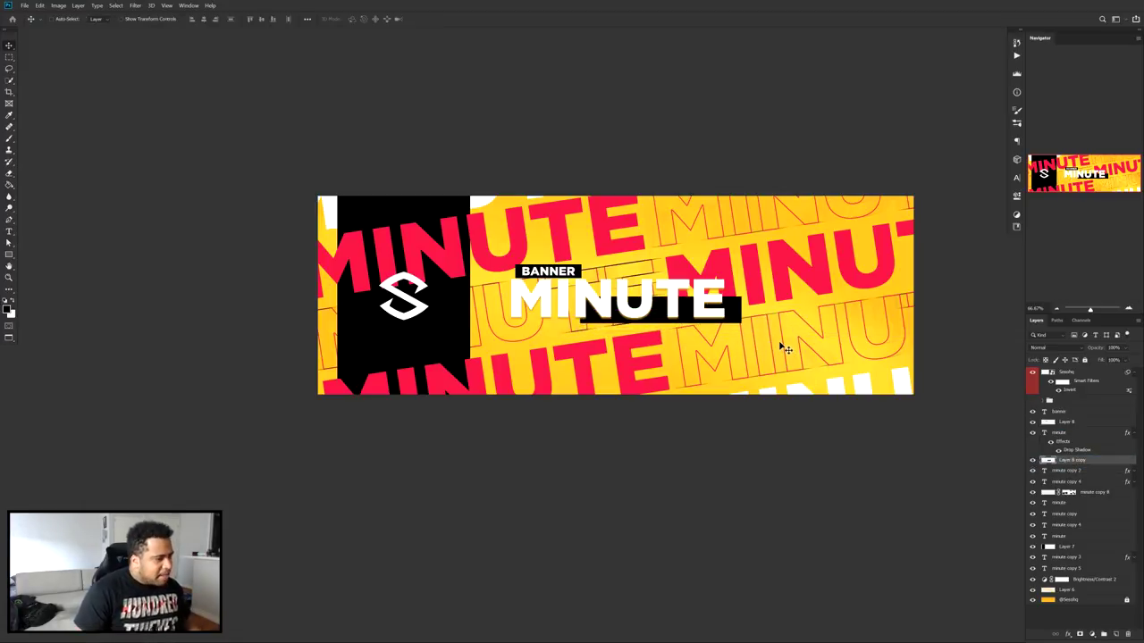
key(Delete)
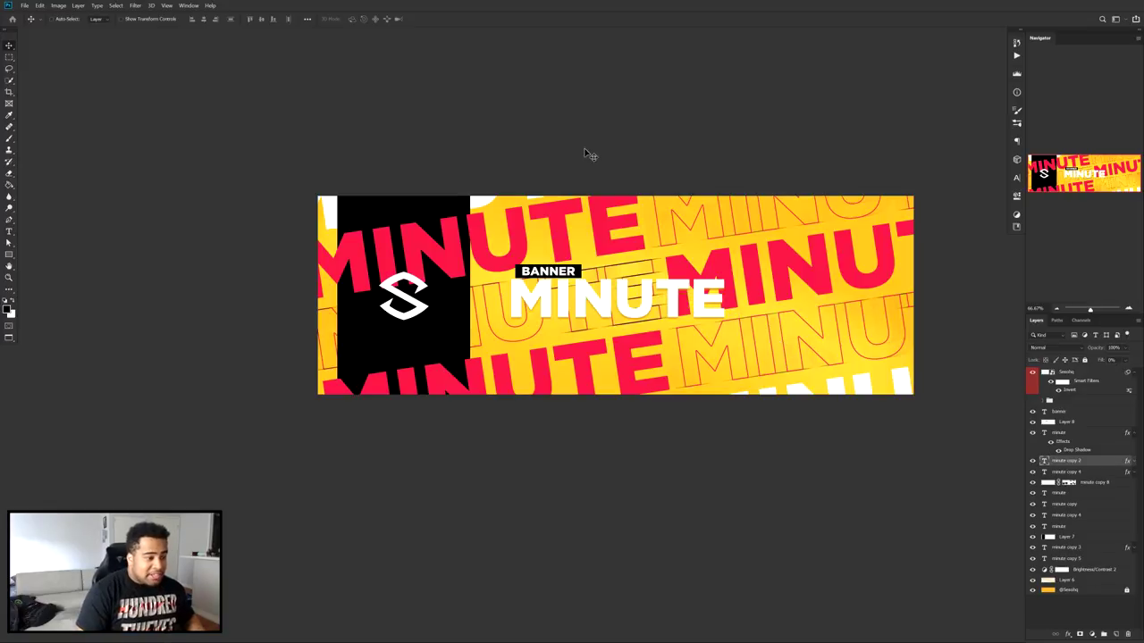
- Duplicate the solid red MINUTE text beneath the black rectangle and shift the copy left and slightly up
key(f)
key(f)
key(f)
key(f)
drag(606, 292, 707, 206)
key(f)
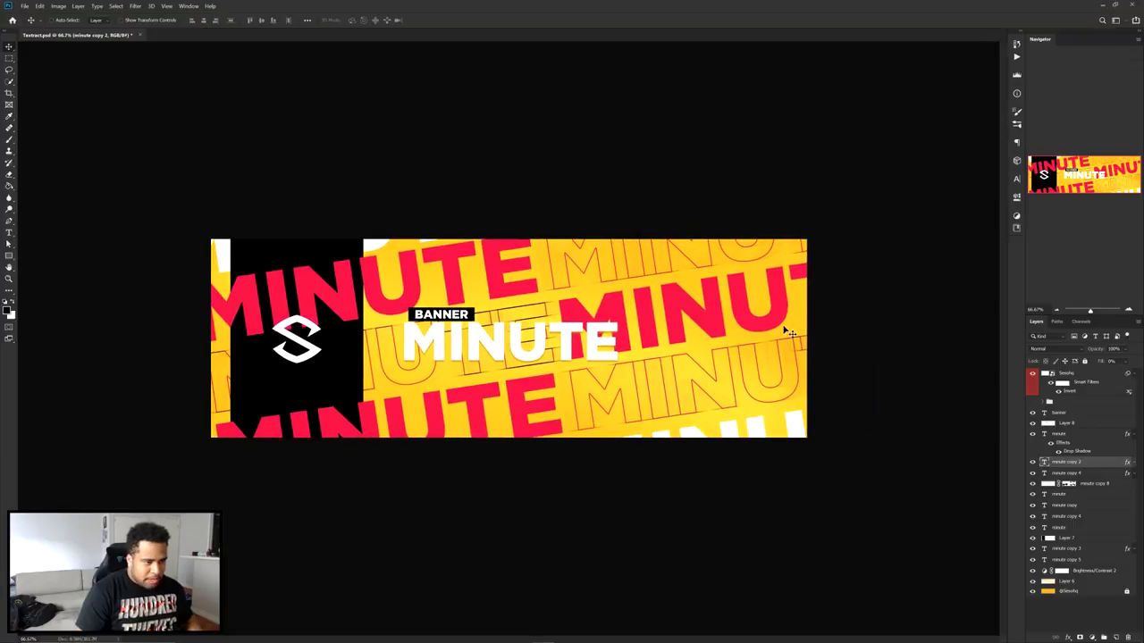
drag(1052, 500, 1065, 541)
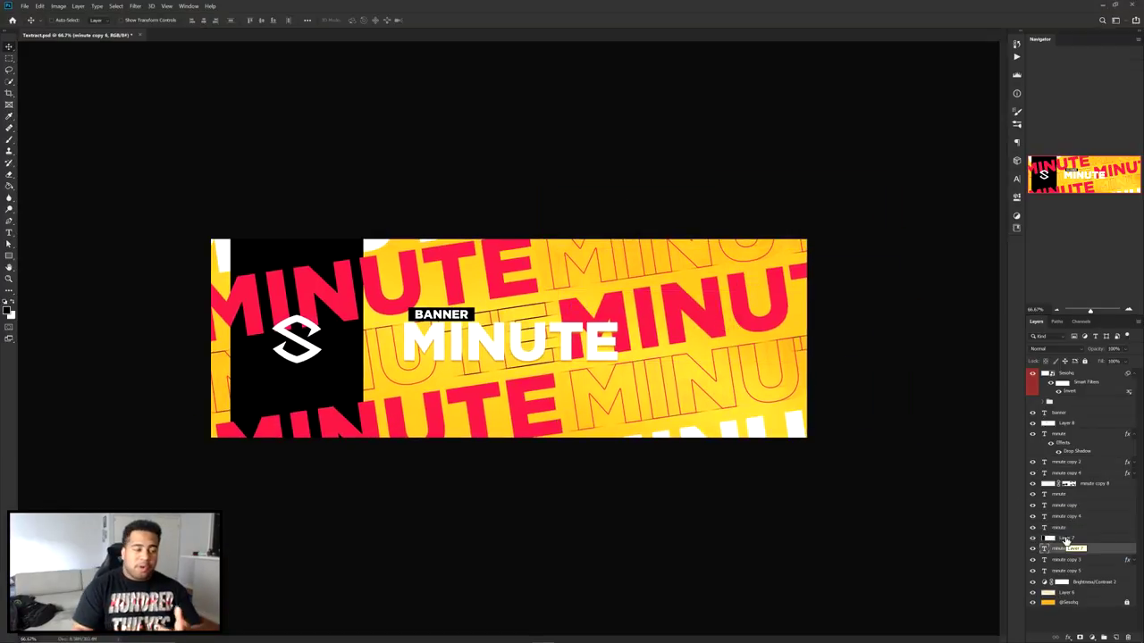
drag(748, 349, 675, 327)
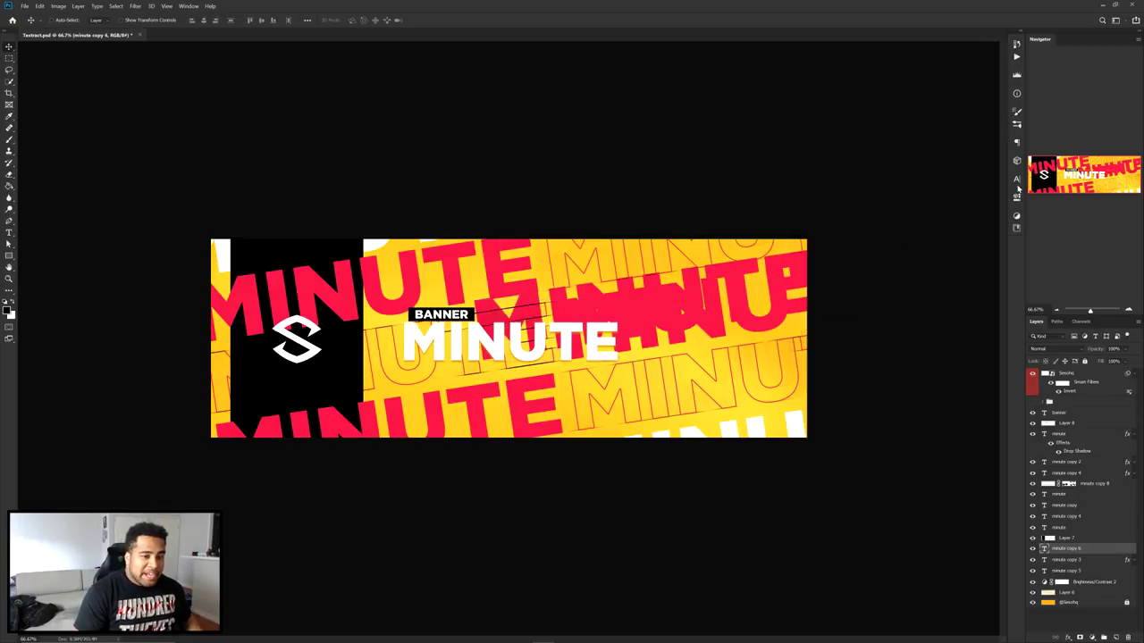
- Change the duplicated MINUTE text's color to black
click(1016, 180)
click(991, 229)
click(495, 256)
click(638, 150)
- Enlarge the black MINUTE text to about 169 pt and place a copy of it along the banner's lower edge
key(ctrl+t)
drag(826, 305, 939, 306)
key(Return)
drag(701, 314, 719, 424)
key(Return)
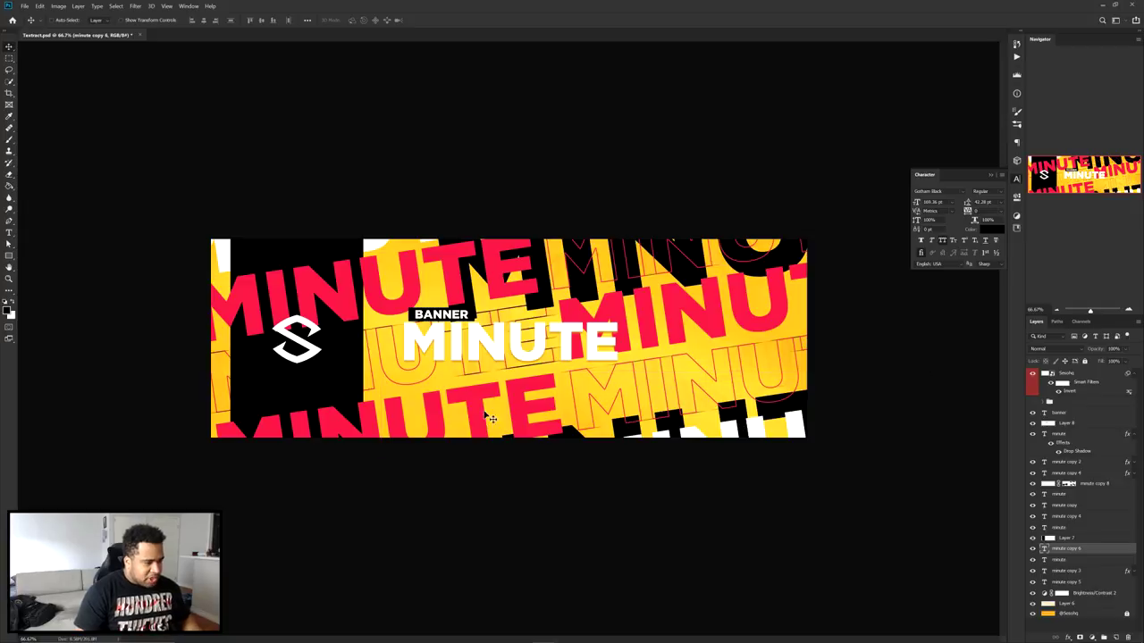
- Move the left outlined MINUTE text layer above the black rectangle layer
drag(345, 388, 483, 402)
drag(1086, 574, 1077, 540)
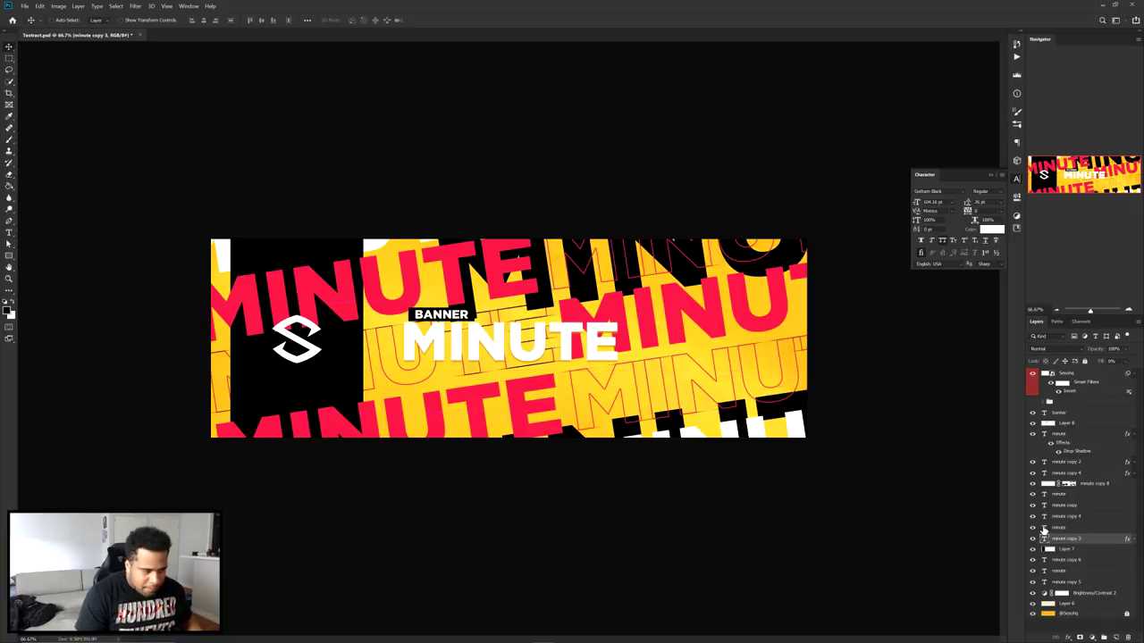
click(1084, 528)
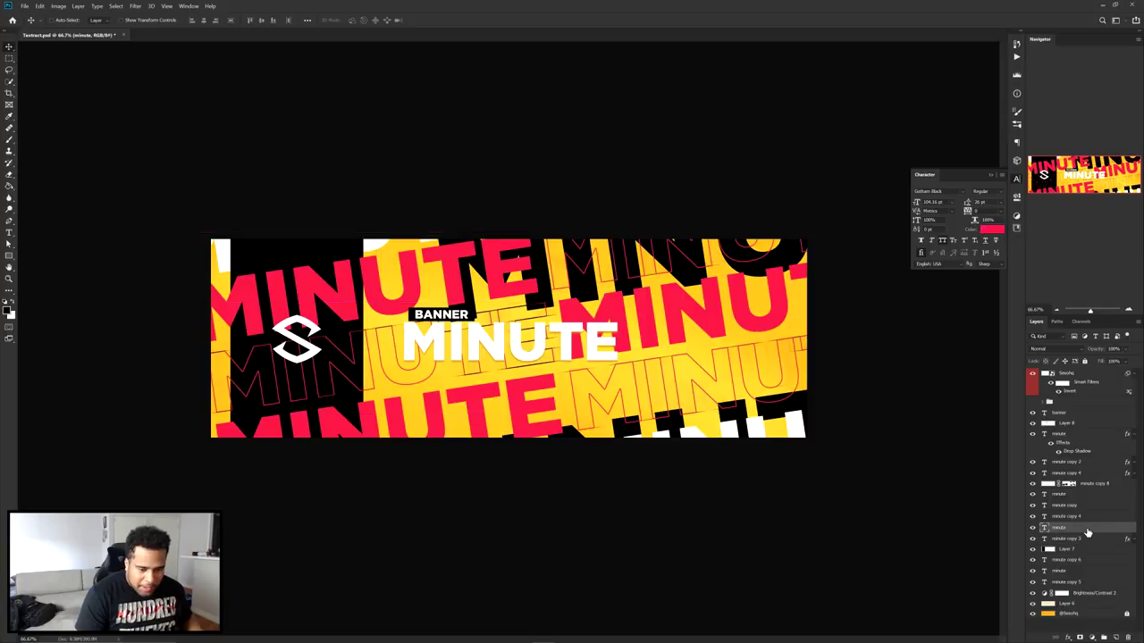
click(1075, 551)
mouse_move(1073, 559)
mouse_down()
mouse_move(1076, 535)
mouse_move(1074, 561)
mouse_up()
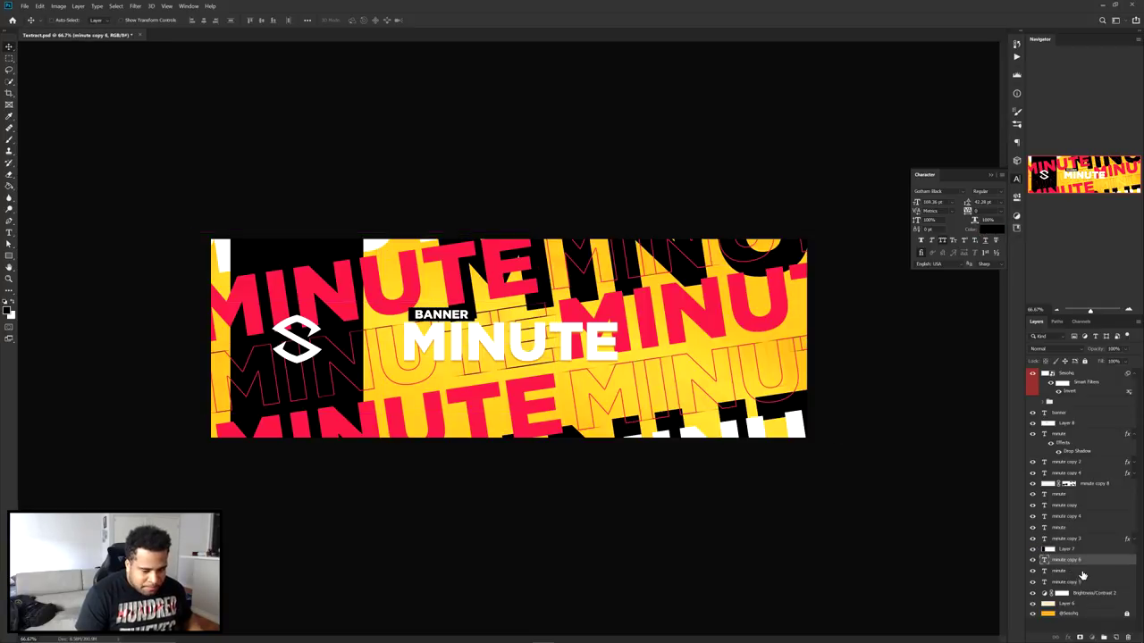
- Identify the upper white MINUTE text by toggling layer visibility and move its layer above the black rectangle
click(1082, 573)
drag(226, 257, 236, 262)
drag(393, 254, 374, 245)
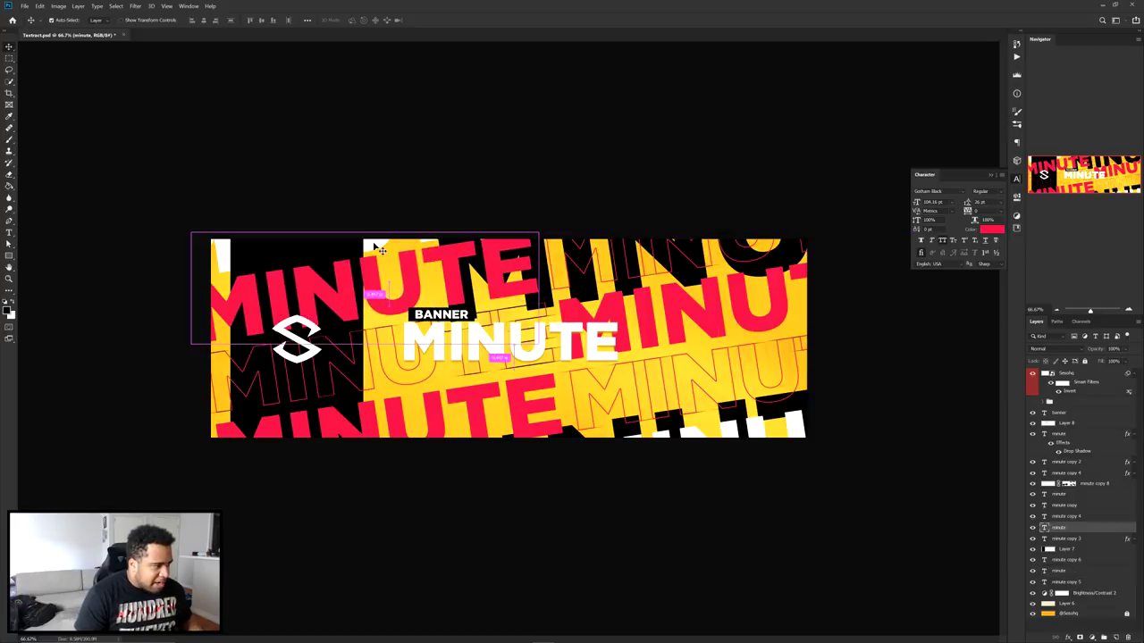
click(1034, 571)
click(1034, 571)
click(1034, 581)
click(1034, 582)
click(1086, 583)
drag(1089, 586, 1085, 550)
- Raise the lower black MINUTE text so that it sits behind the outlined text at the banner's right
drag(786, 407, 920, 288)
key(ctrl+z)
click(1070, 571)
key(ctrl+t)
key(ctrl+z)
key(Return)
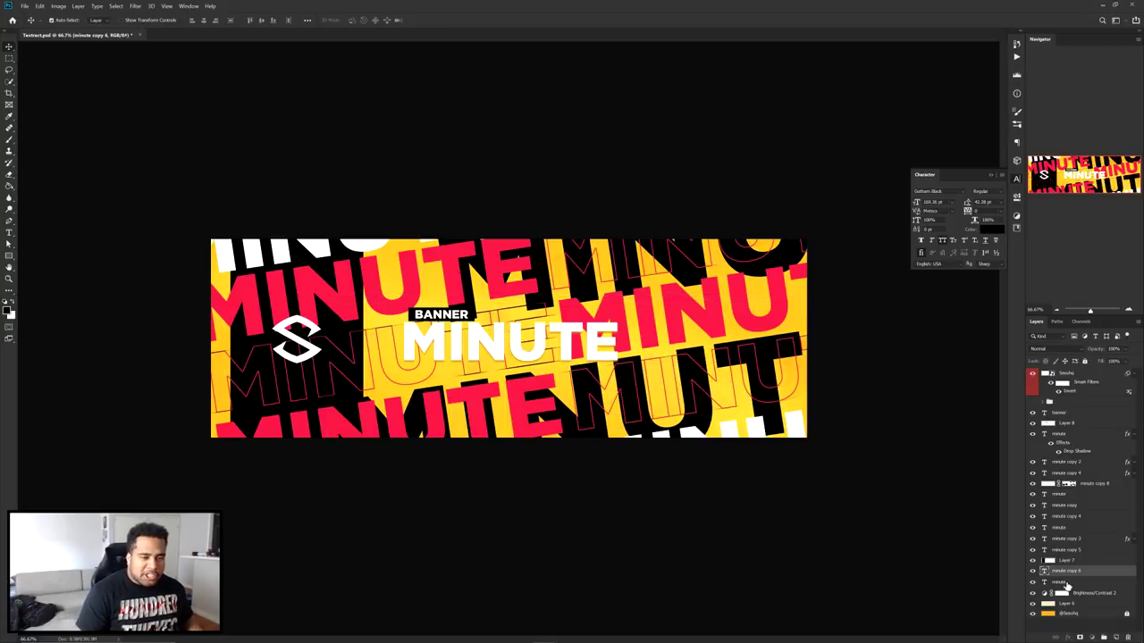
- Change the font of both large black MINUTE texts to Gotham Black Italic
shift+click(1062, 582)
click(962, 192)
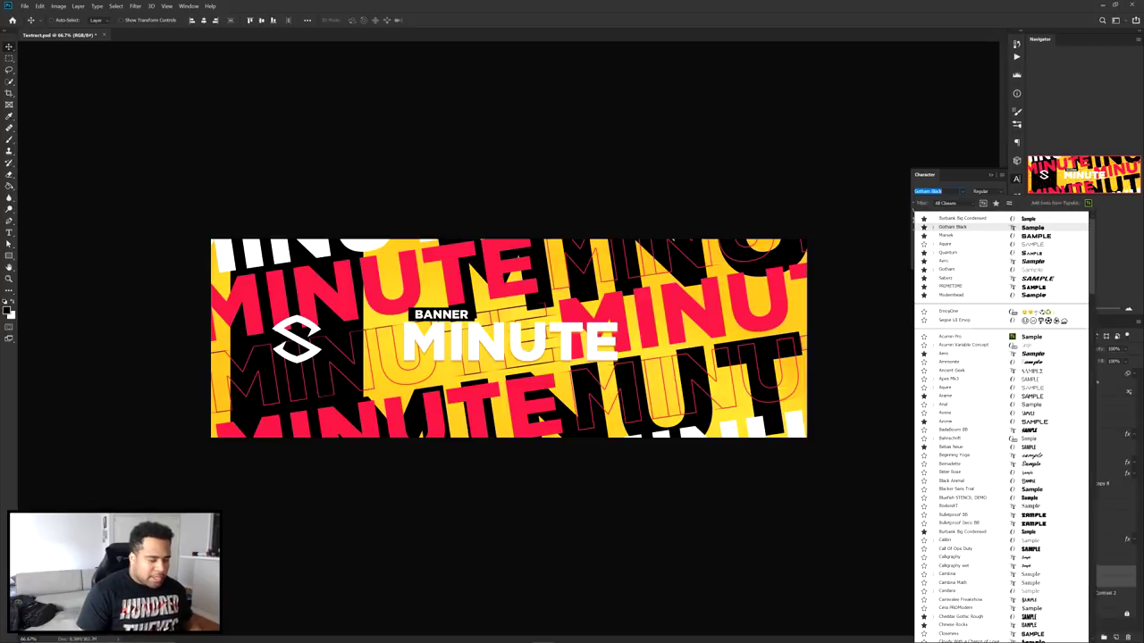
text(gotham)
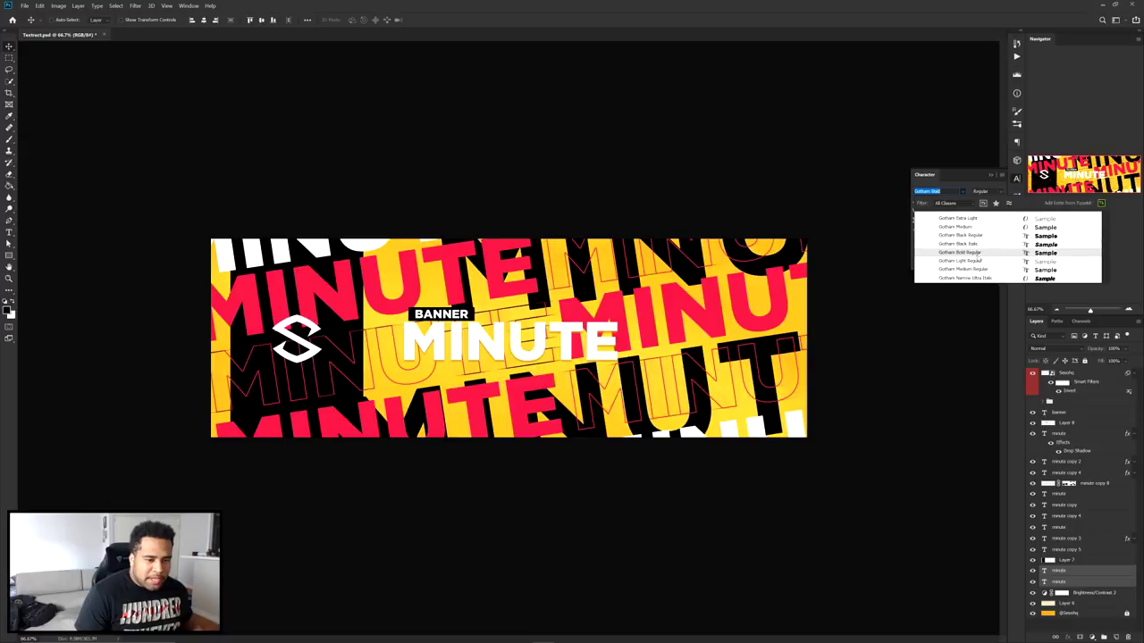
click(977, 244)
ctrl+click(874, 363)
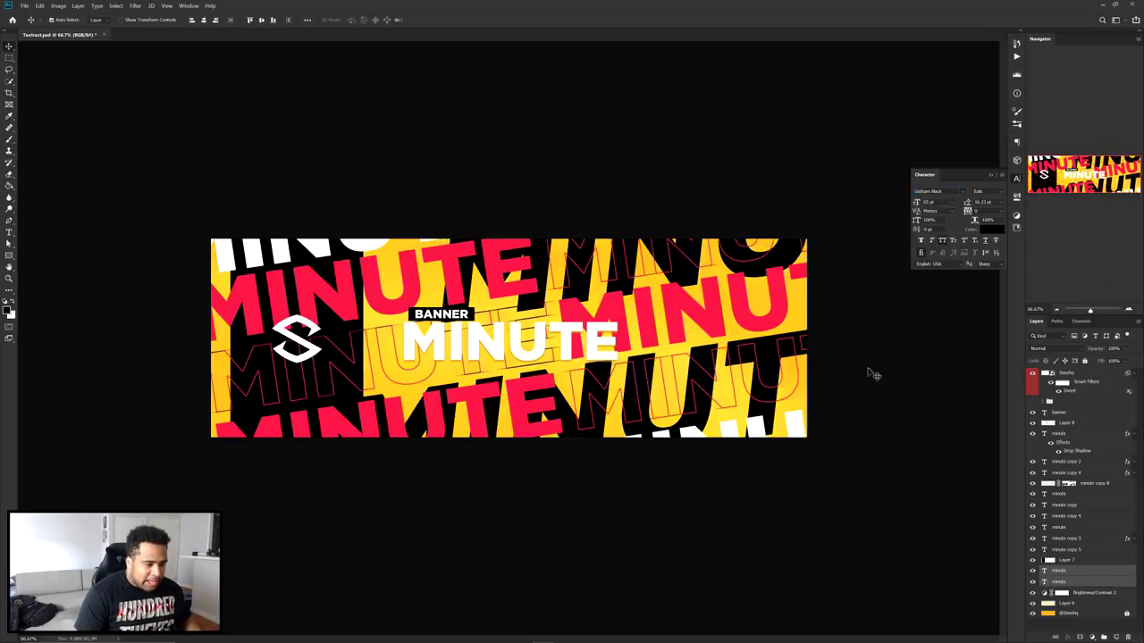
- Shift the upper black MINUTE text partly beyond the banner's upper edge and the other down to its lower-right corner
drag(766, 410, 765, 346)
click(1063, 570)
drag(778, 402, 817, 438)
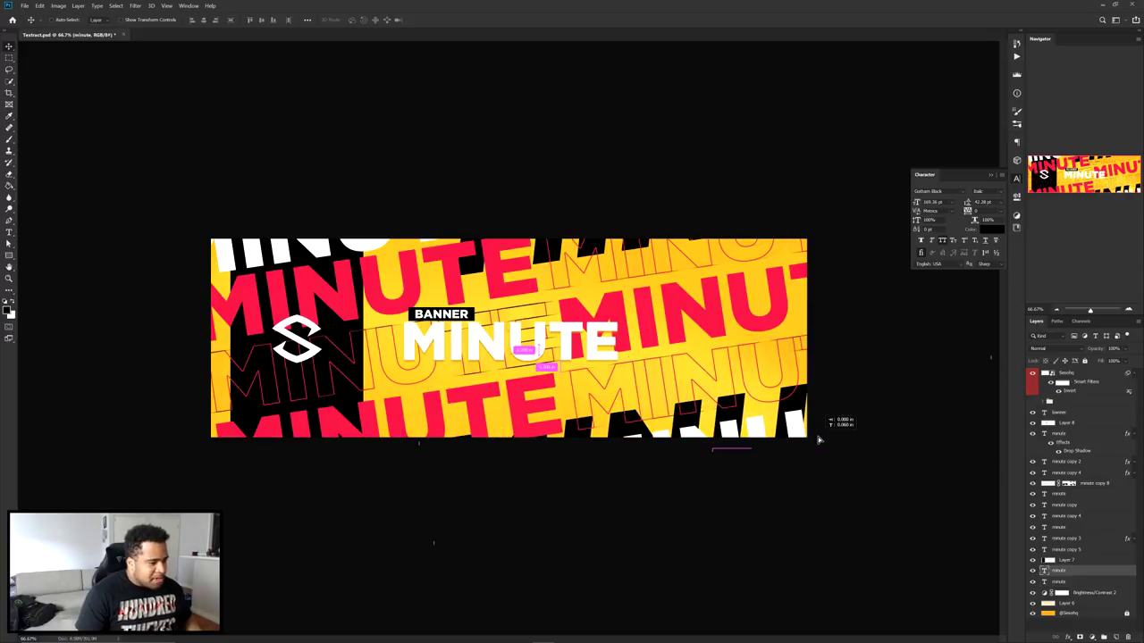
- Move the BANNER MINUTE title together with its black box slightly to the right, and close the character settings
click(572, 341)
drag(511, 334, 527, 339)
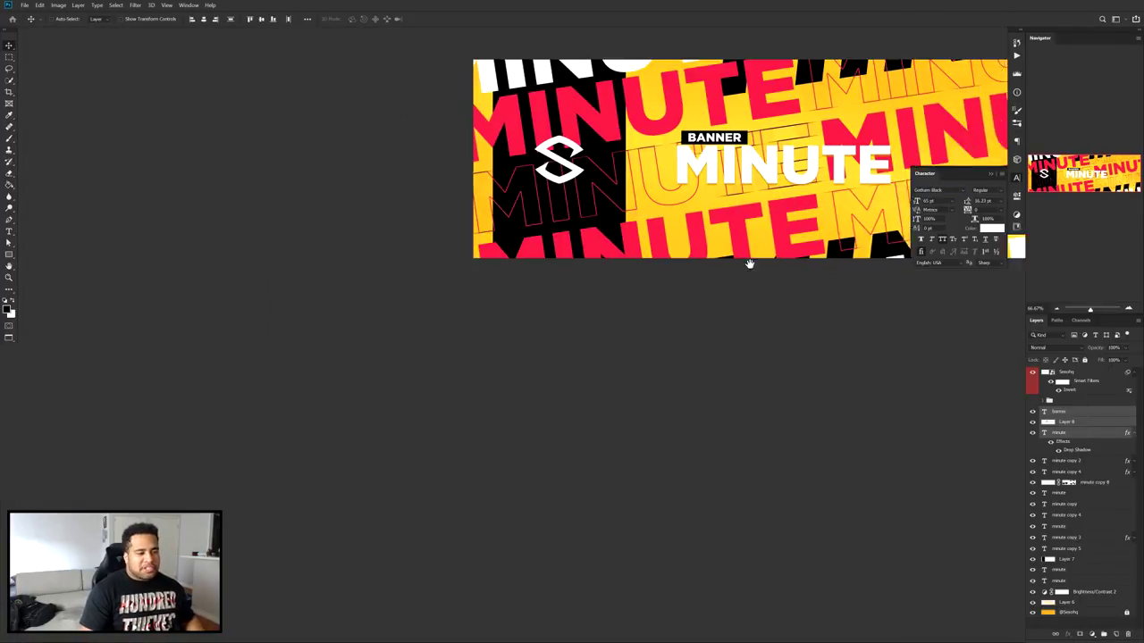
drag(748, 262, 654, 349)
click(1018, 180)
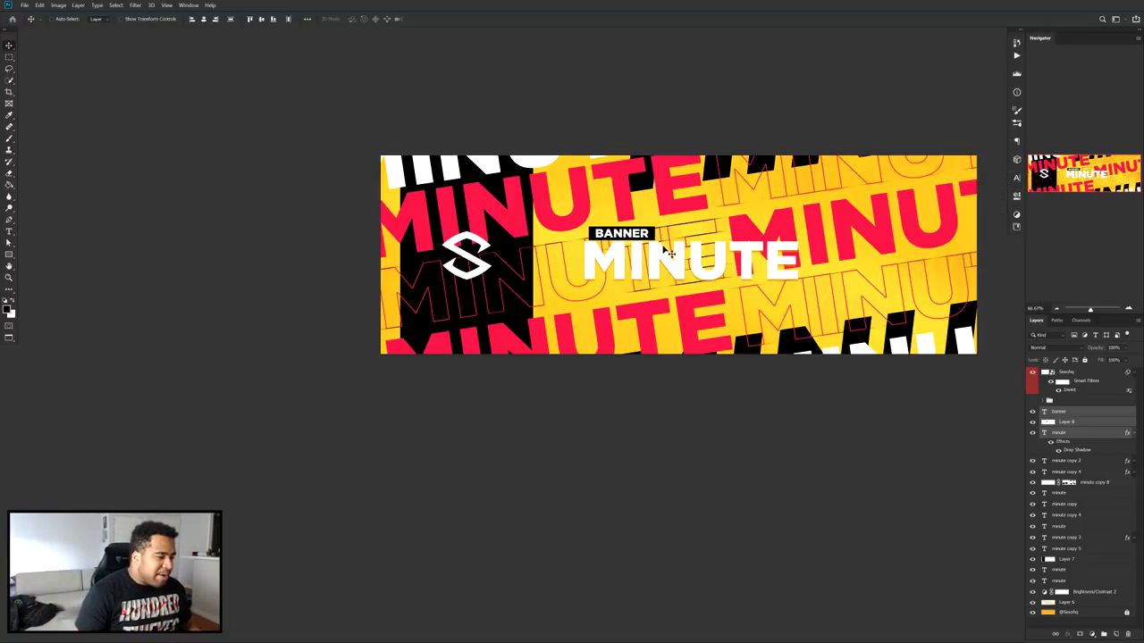
- Extend the black box behind BANNER to line up with the left edge of the MINUTE title, and shift the BANNER text slightly left within it
scroll(639, 241, up, 2)
key(ctrl+t)
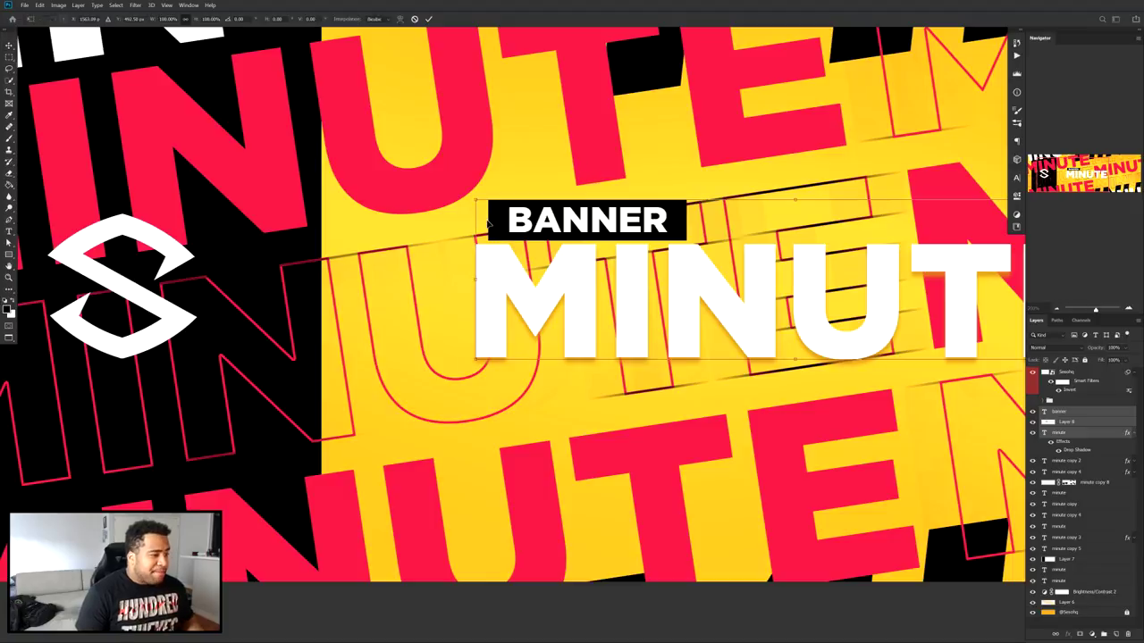
key(Return)
click(534, 170)
click(497, 212)
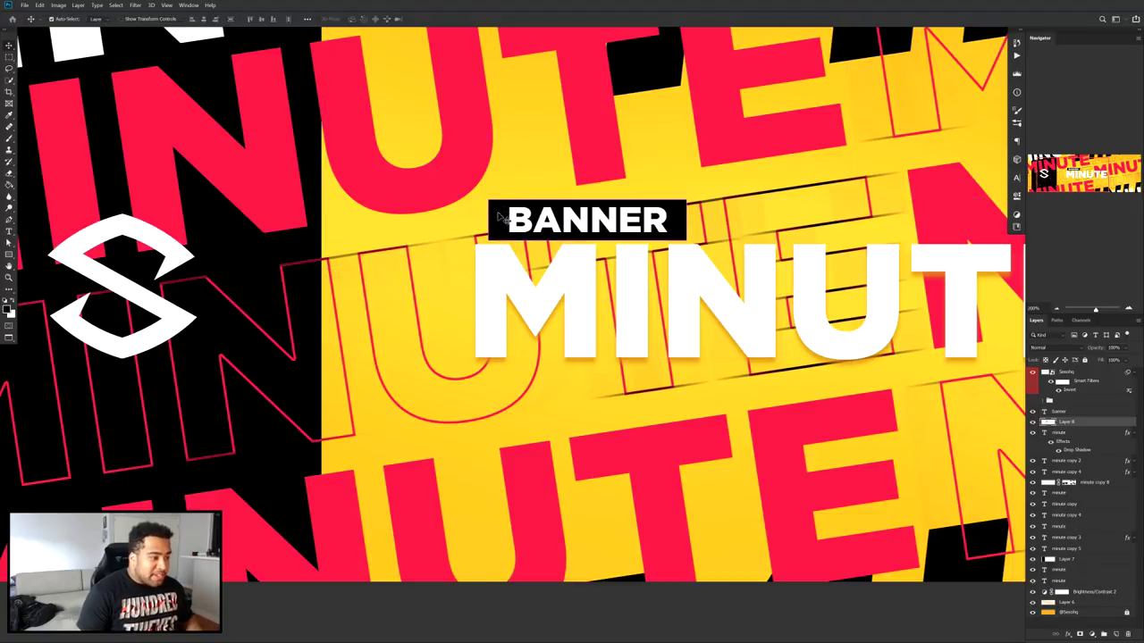
key(ctrl+t)
drag(487, 221, 475, 220)
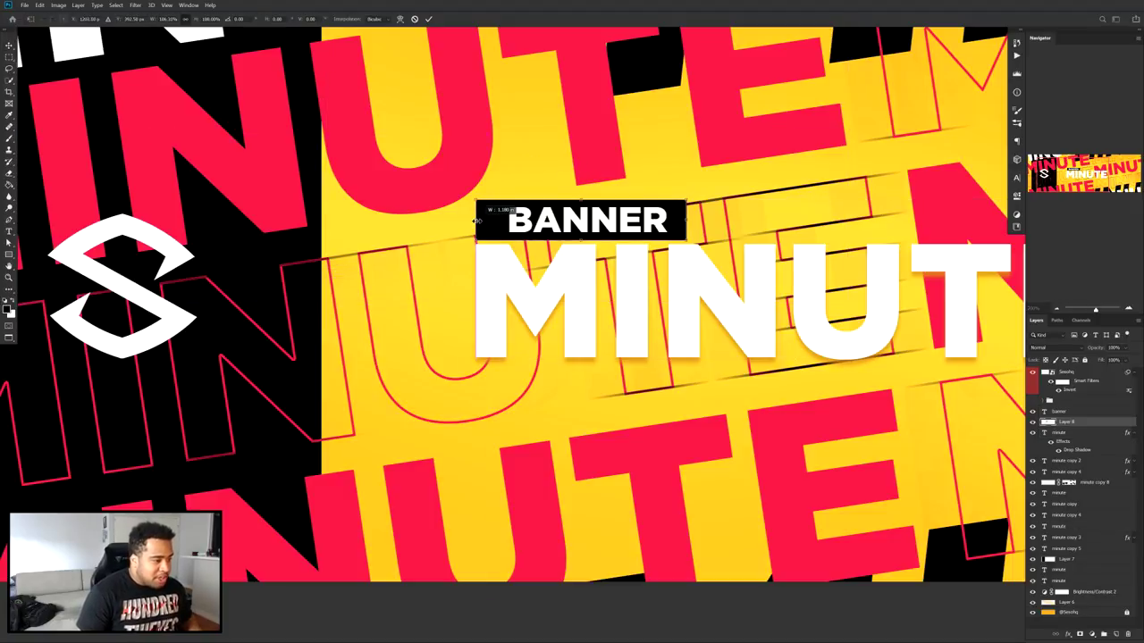
key(Return)
drag(604, 224, 598, 224)
scroll(613, 221, down, 2)
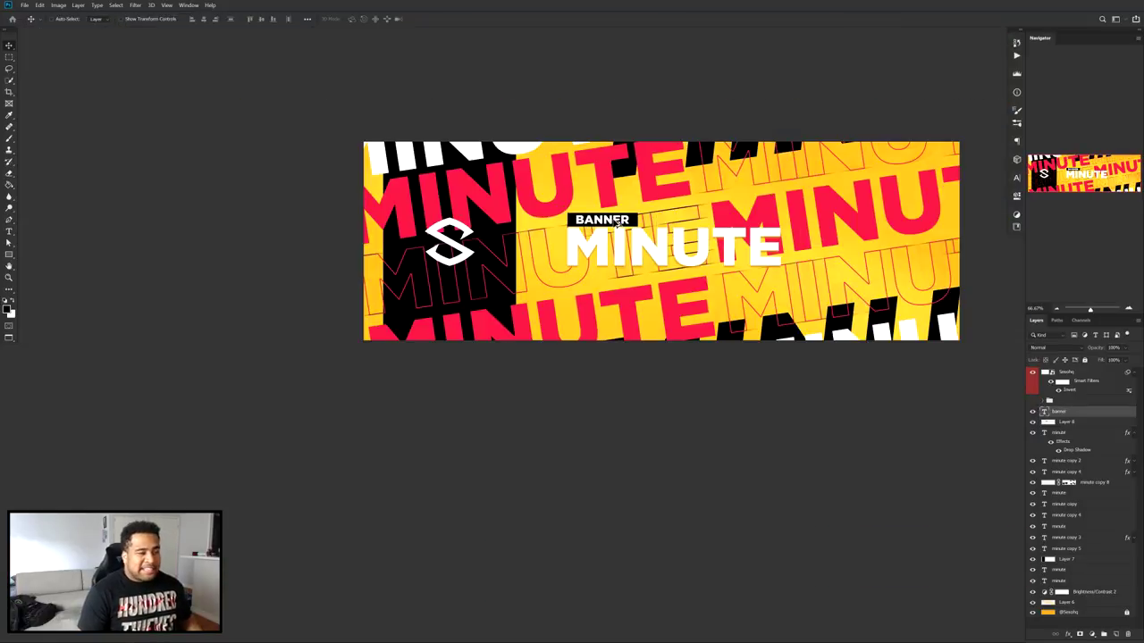
- Select the three large red MINUTE texts, try moving them, and undo the moves
drag(770, 187, 688, 189)
drag(572, 183, 795, 239)
key(ctrl+z)
ctrl+shift+click(589, 299)
drag(589, 299, 620, 372)
key(ctrl+z)
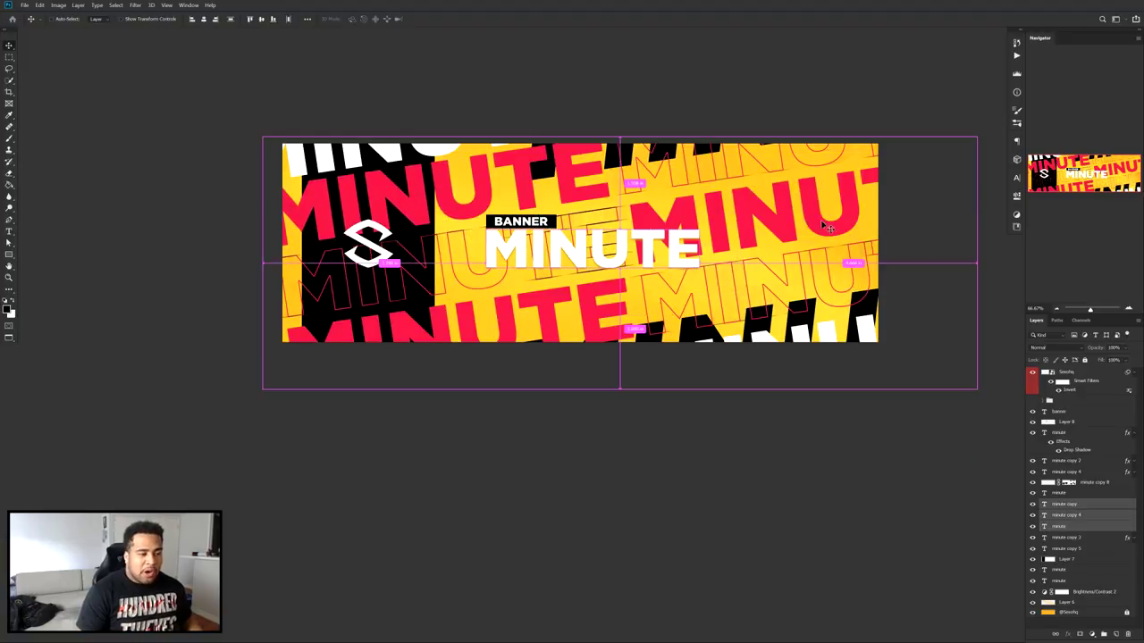
- Recolour the three selected large MINUTE texts dark grey 3d3d3d and close the character settings
click(1016, 161)
click(992, 229)
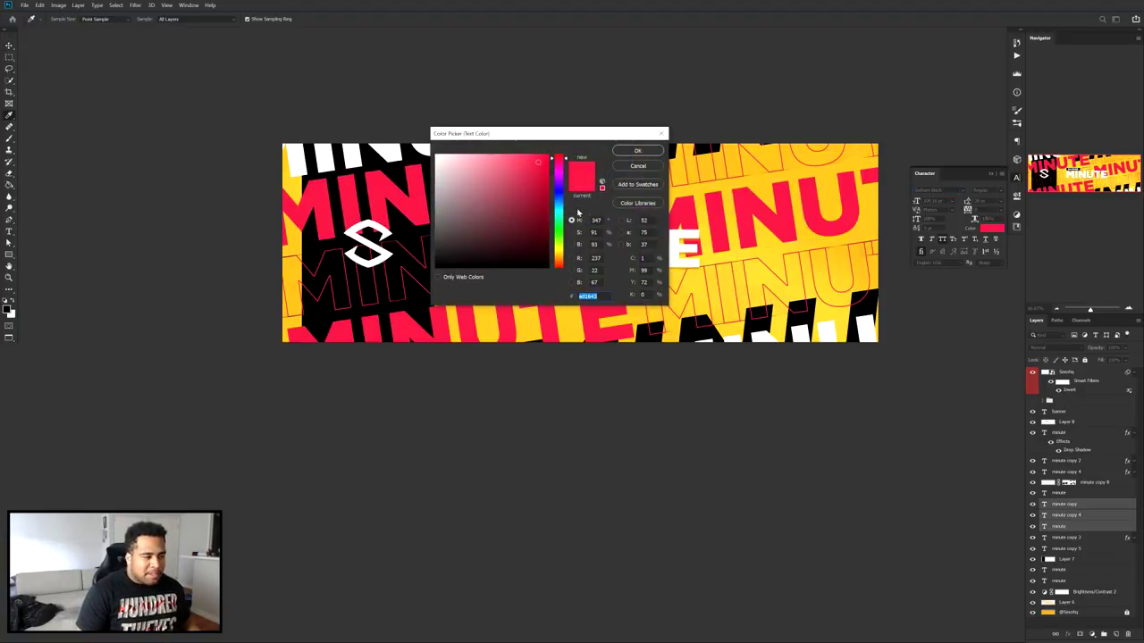
click(556, 222)
drag(590, 137, 861, 188)
drag(759, 273, 706, 282)
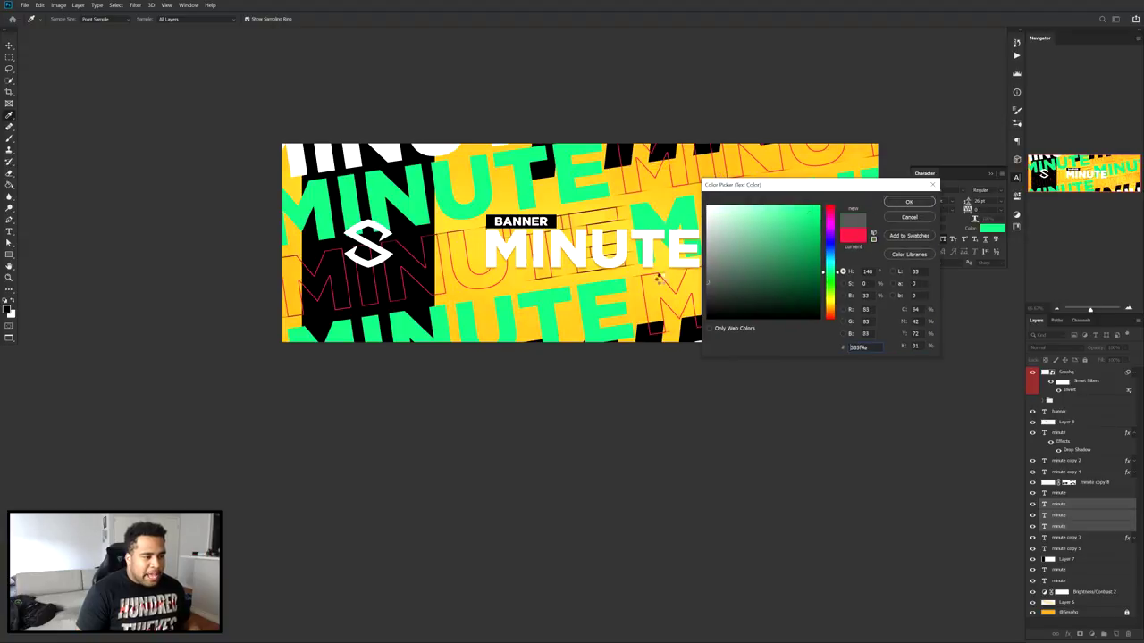
text(3d3d3d)
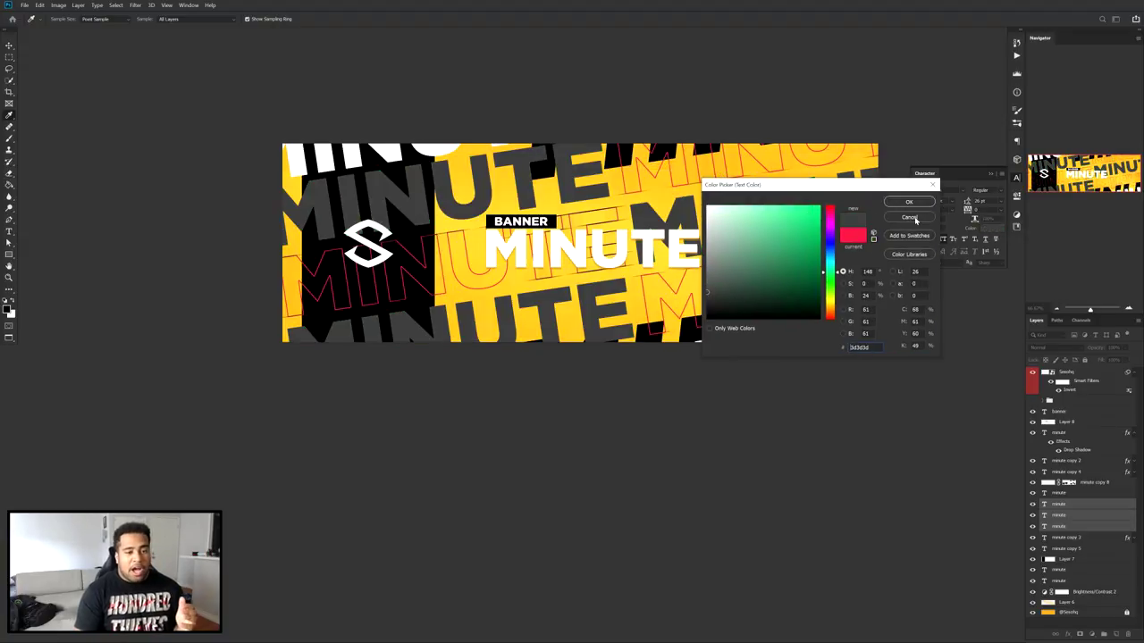
key(Return)
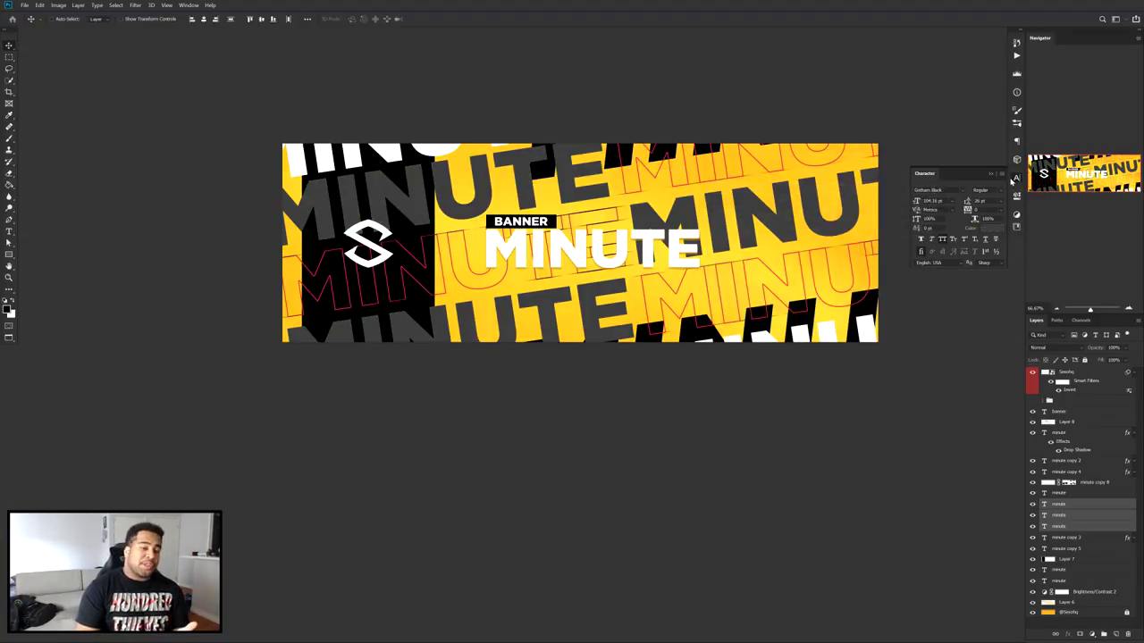
click(1013, 182)
click(1012, 181)
click(1012, 182)
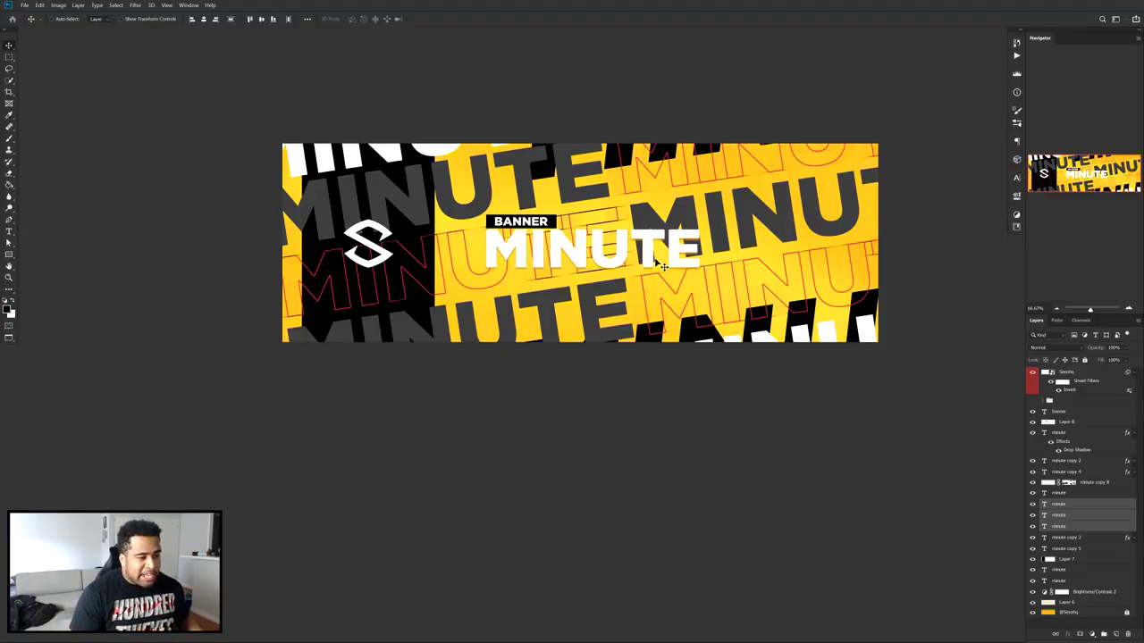
- Undo the grey recolouring of the large MINUTE texts
key(ctrl+z)
key(ctrl+z)
drag(648, 252, 647, 253)
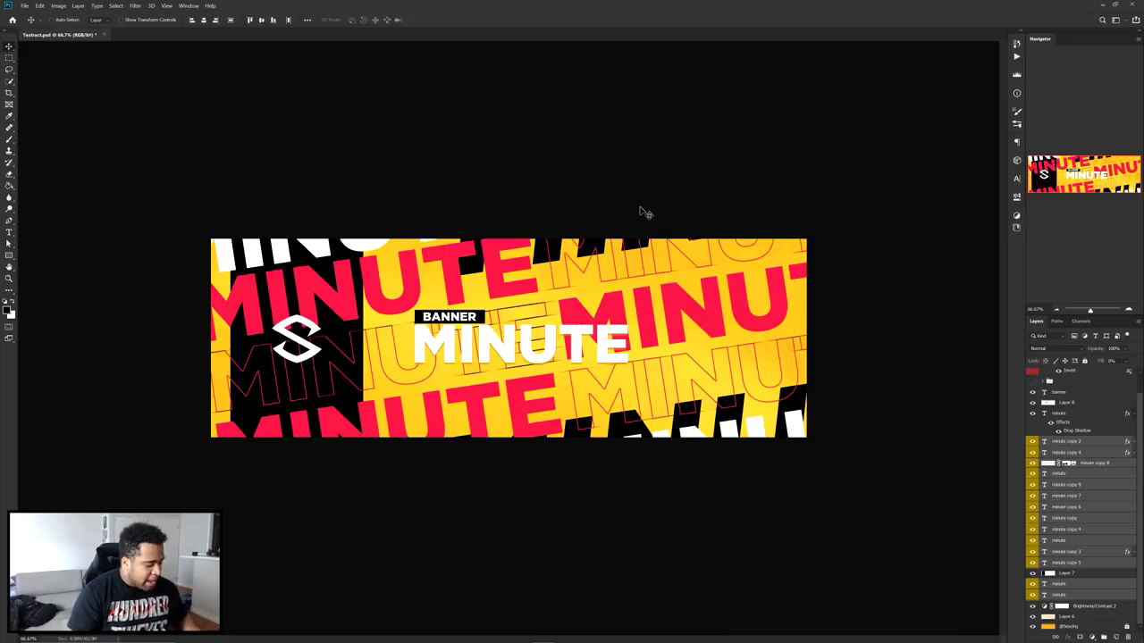
- Enlarge all slanted background MINUTE texts together and reposition them so they run past the banner's left edge
key(ctrl+t)
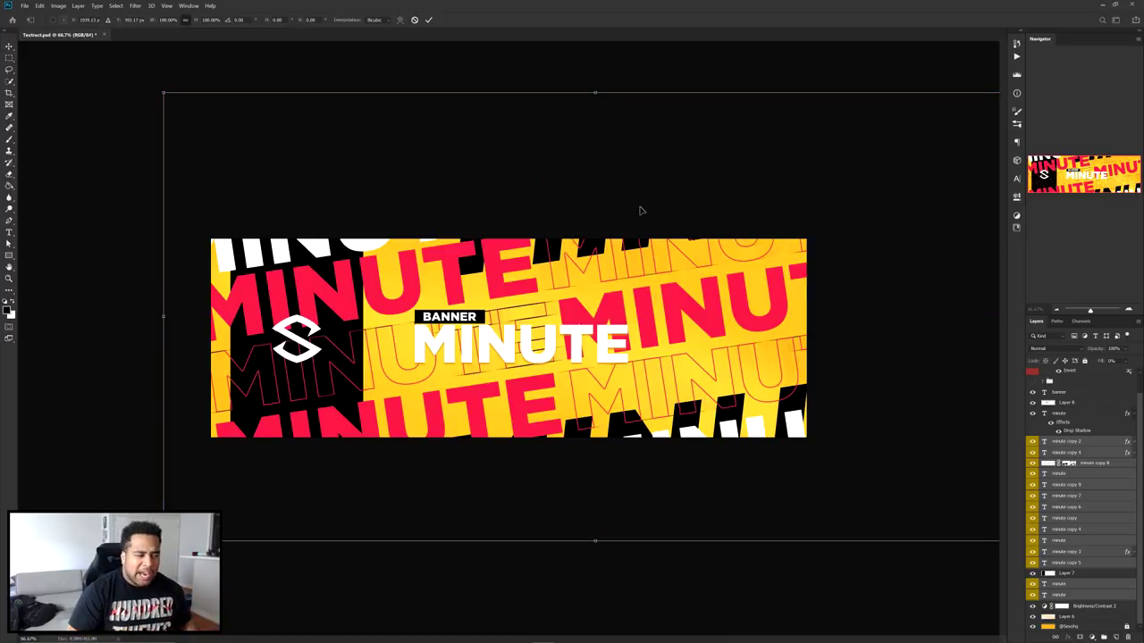
drag(710, 376, 776, 368)
key(ctrl+z)
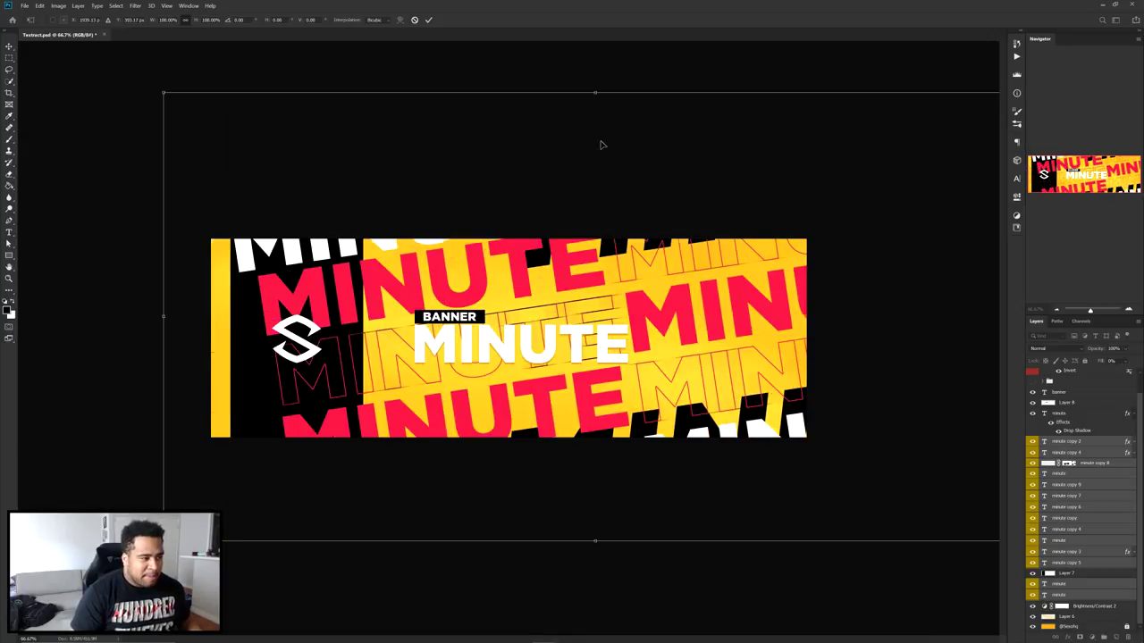
drag(595, 92, 602, 35)
key(ctrl+z)
key(Return)
drag(579, 203, 604, 323)
- Select the three large red MINUTE texts and merge them into one layer, undoing any trial moves
ctrl+click(468, 269)
ctrl+shift+click(641, 300)
ctrl+shift+click(509, 389)
drag(509, 389, 981, 438)
key(ctrl+z)
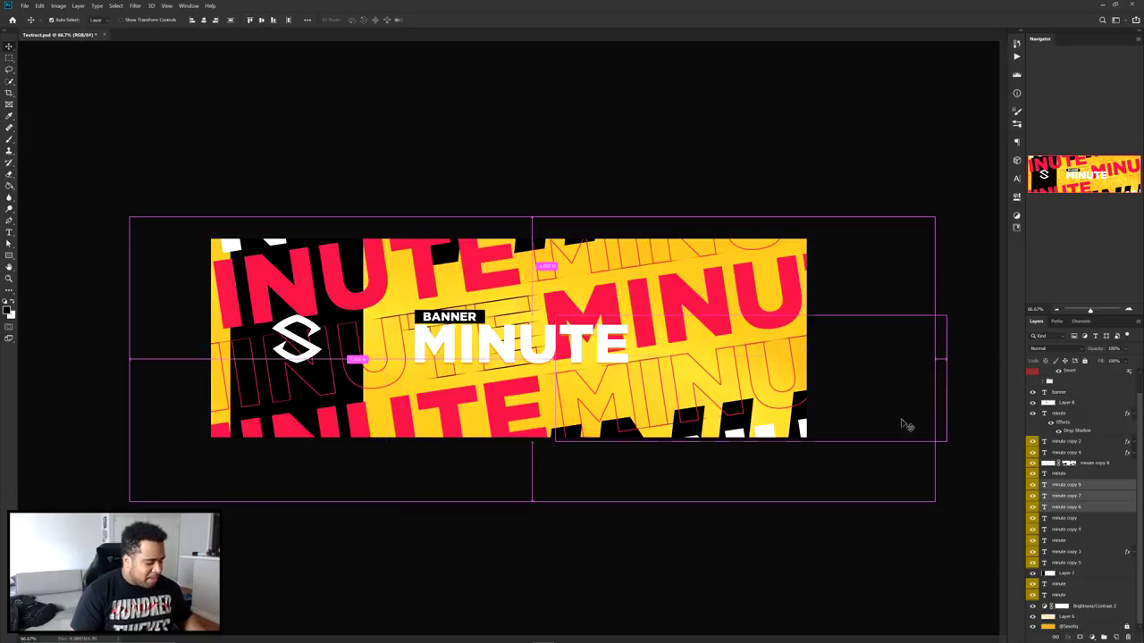
key(ctrl+e)
drag(704, 316, 771, 375)
key(ctrl+z)
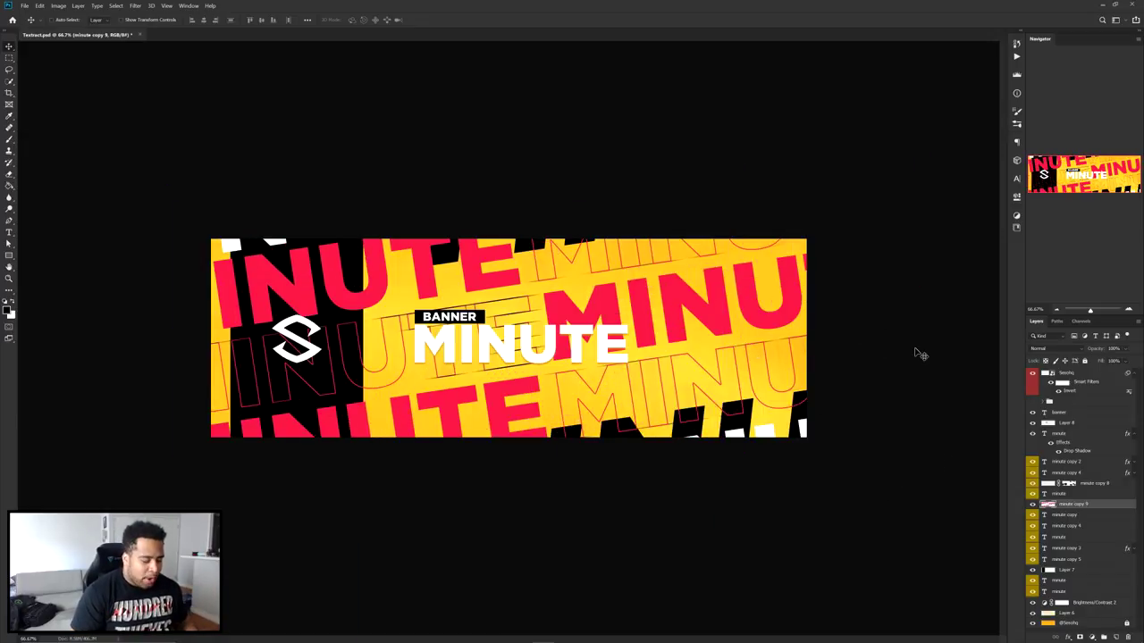
- Add a crumpled paper texture above the merged red MINUTE layer, cover the banner with it, and clip it to that layer
drag(917, 355, 920, 355)
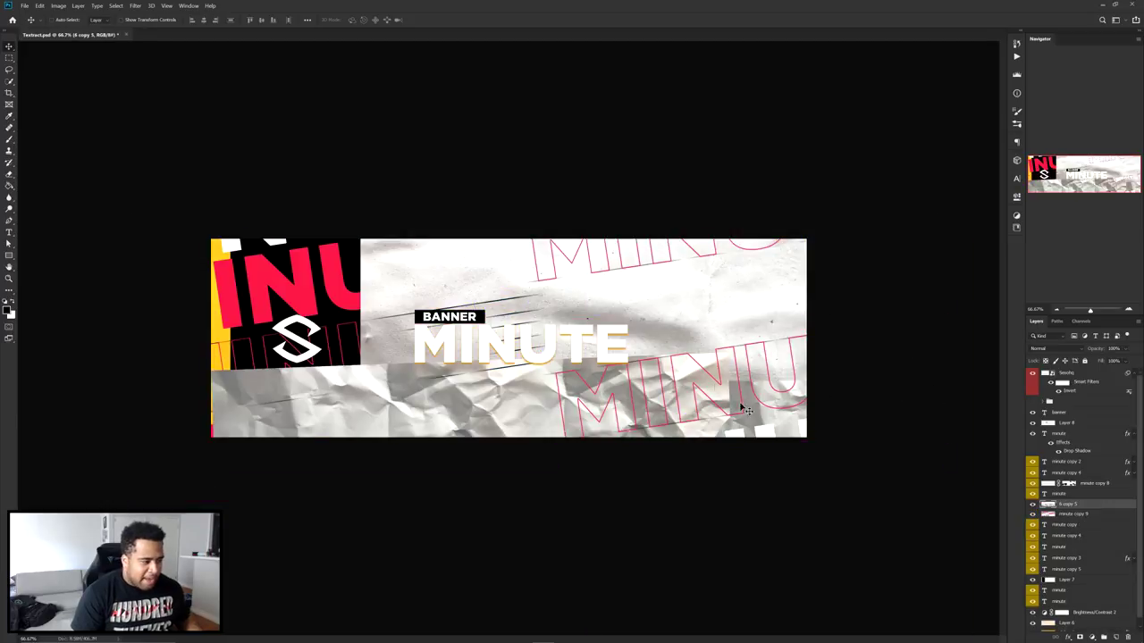
drag(740, 401, 666, 358)
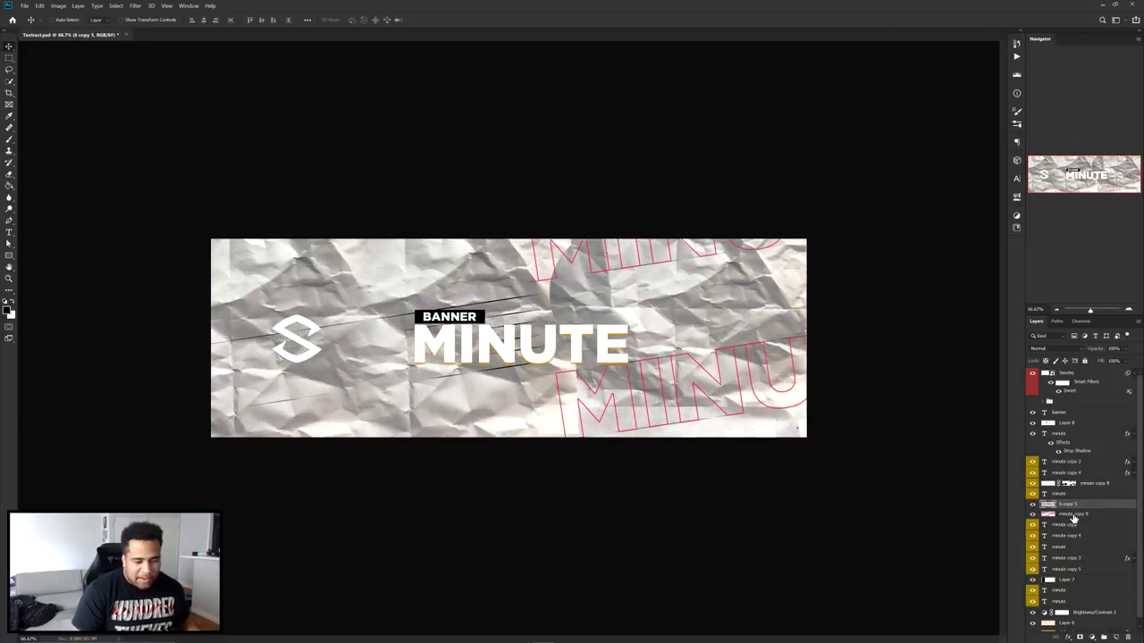
key(ctrl+alt+g)
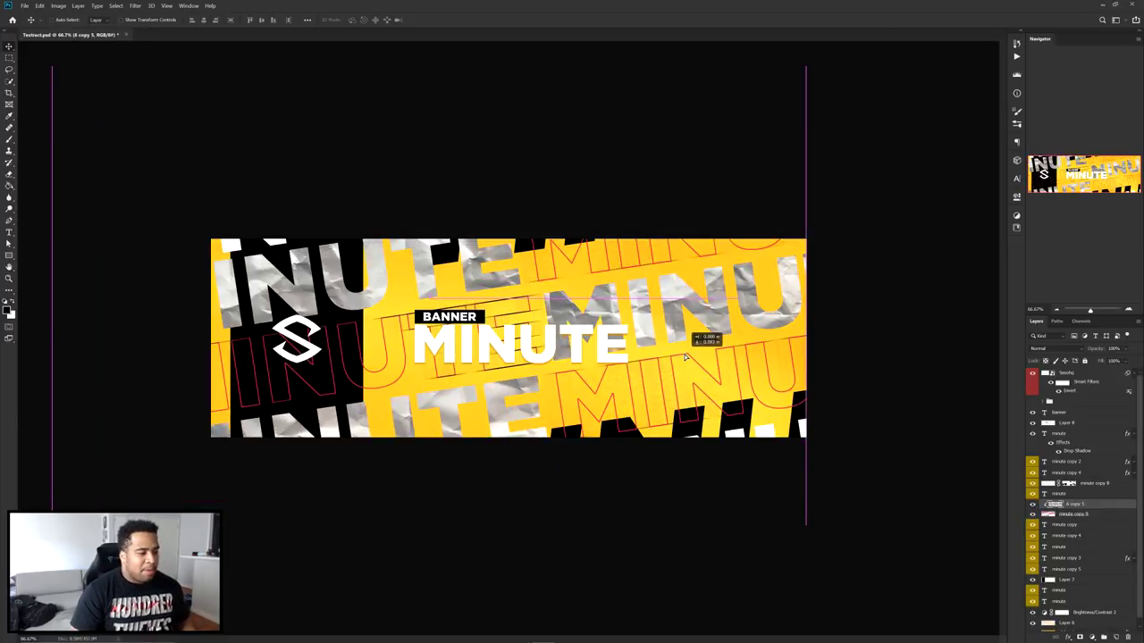
- Add a Gradient Map adjustment above the paper texture and clip it to the merged MINUTE layer
click(1092, 636)
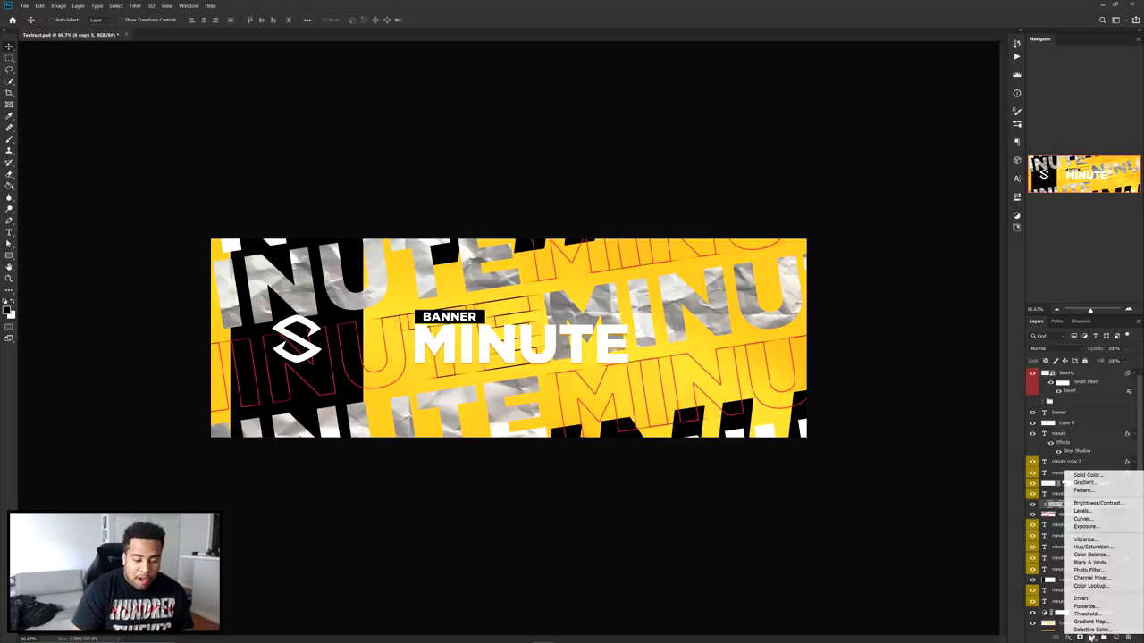
click(1088, 622)
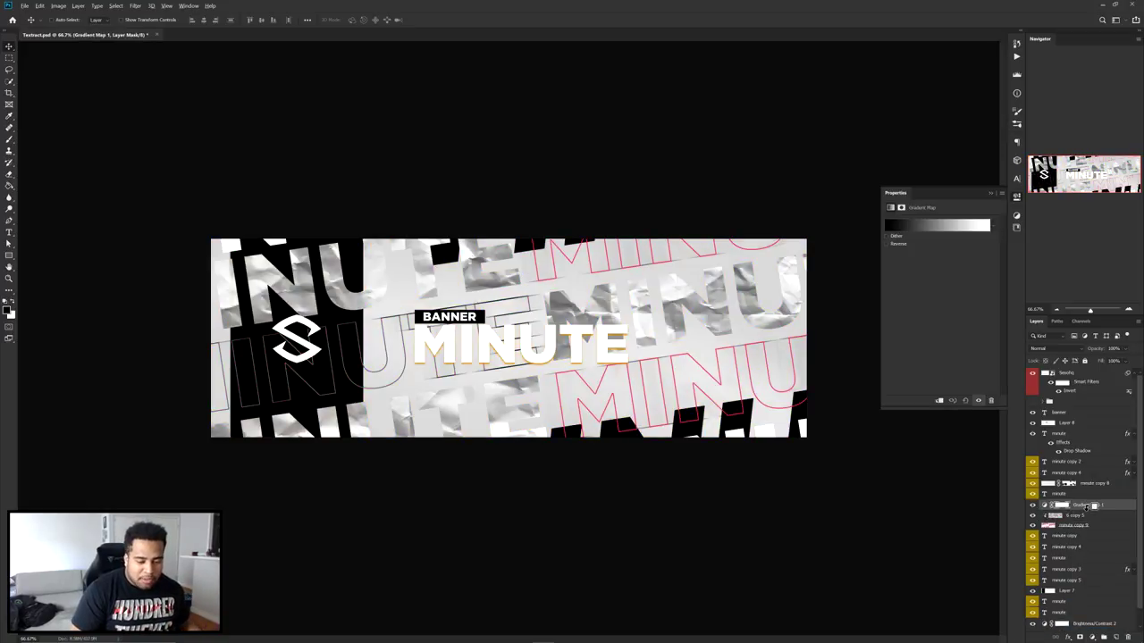
key(ctrl+alt+g)
- Try several gradient presets for the Gradient Map, apply the red, black and white one, and close the adjustment's properties
click(929, 224)
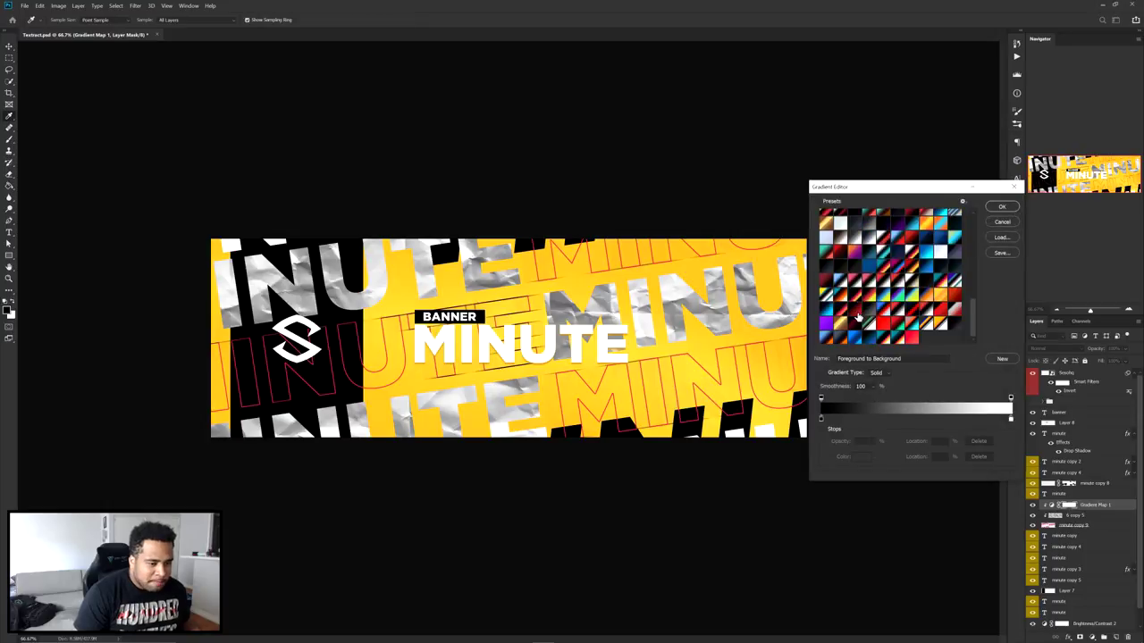
click(860, 283)
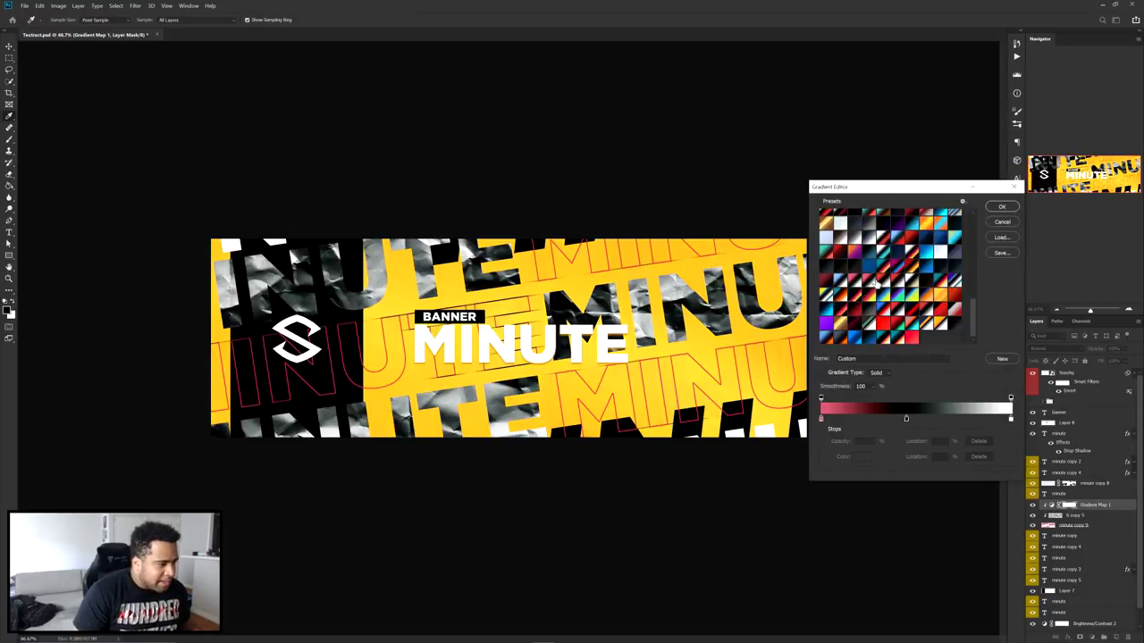
click(886, 287)
click(881, 304)
click(877, 304)
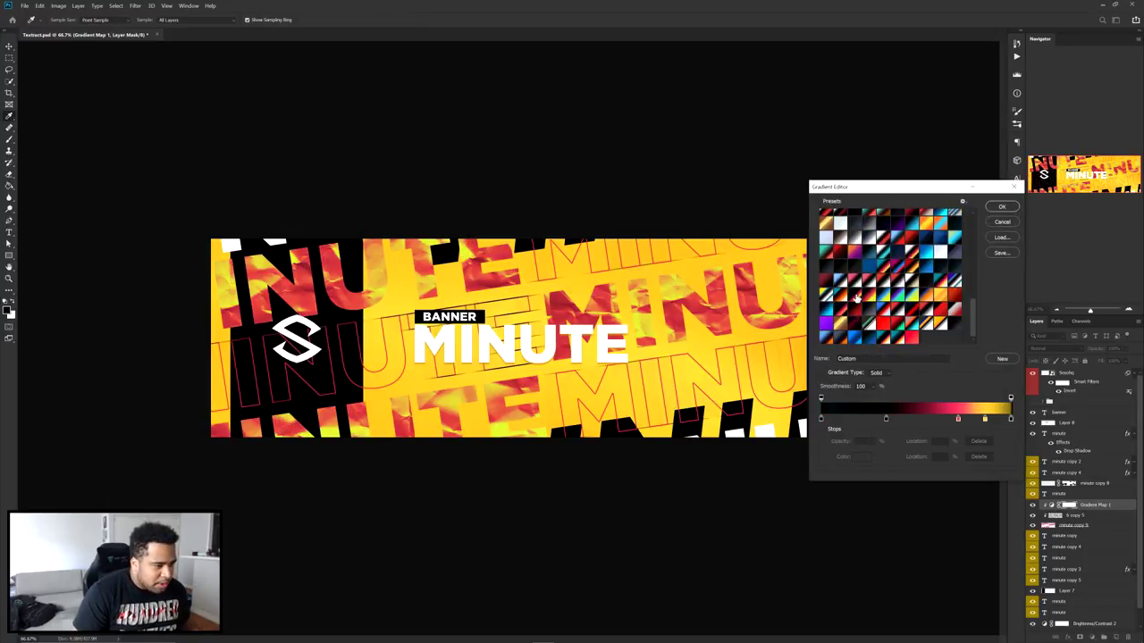
click(871, 319)
click(889, 311)
click(888, 322)
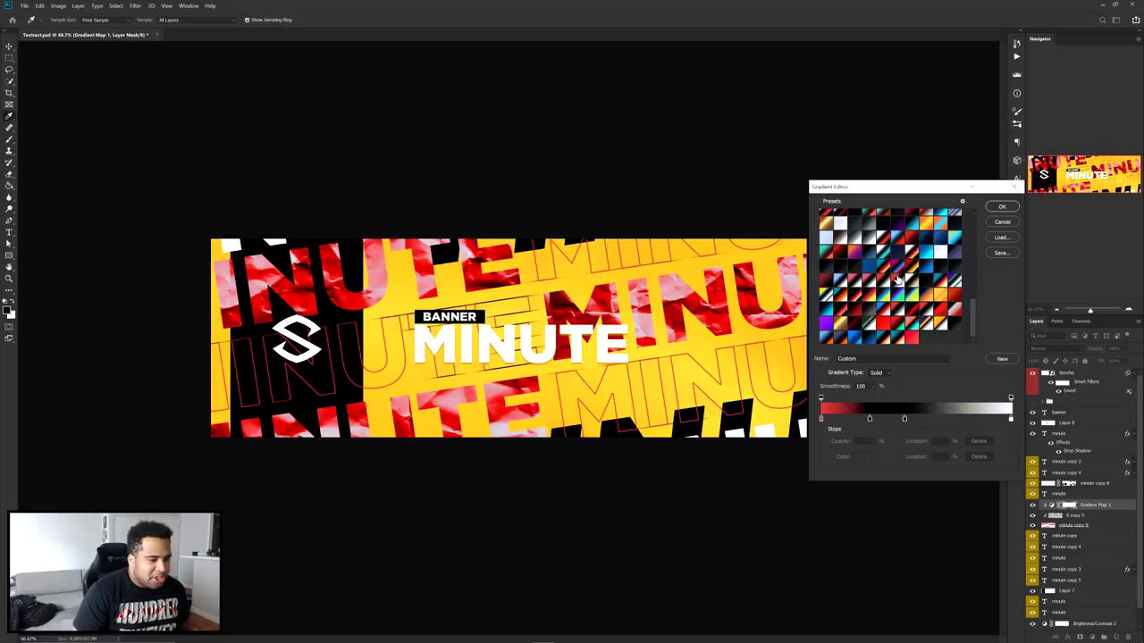
click(884, 279)
key(Return)
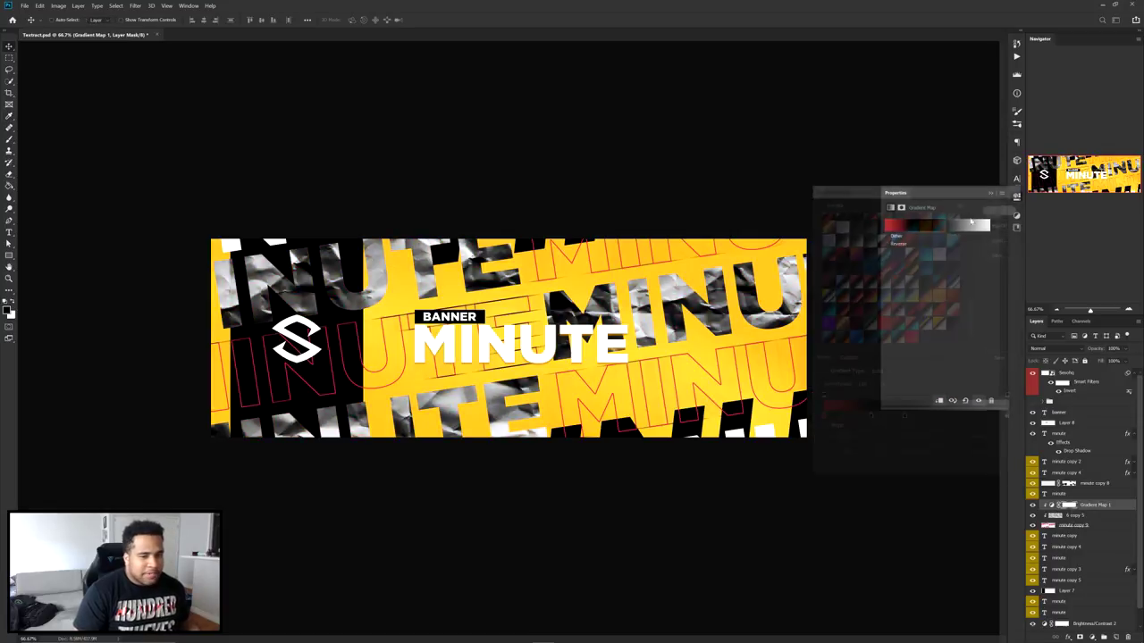
click(1015, 197)
- View the banner on its own in full-screen mode
key(f)
key(f)
drag(713, 354, 719, 387)
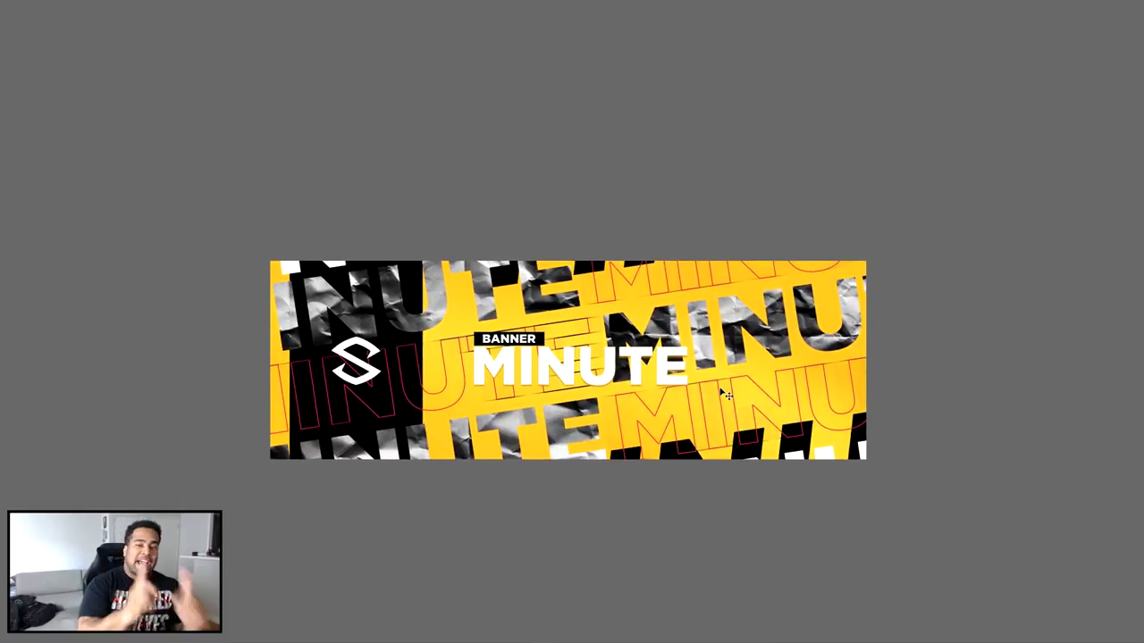